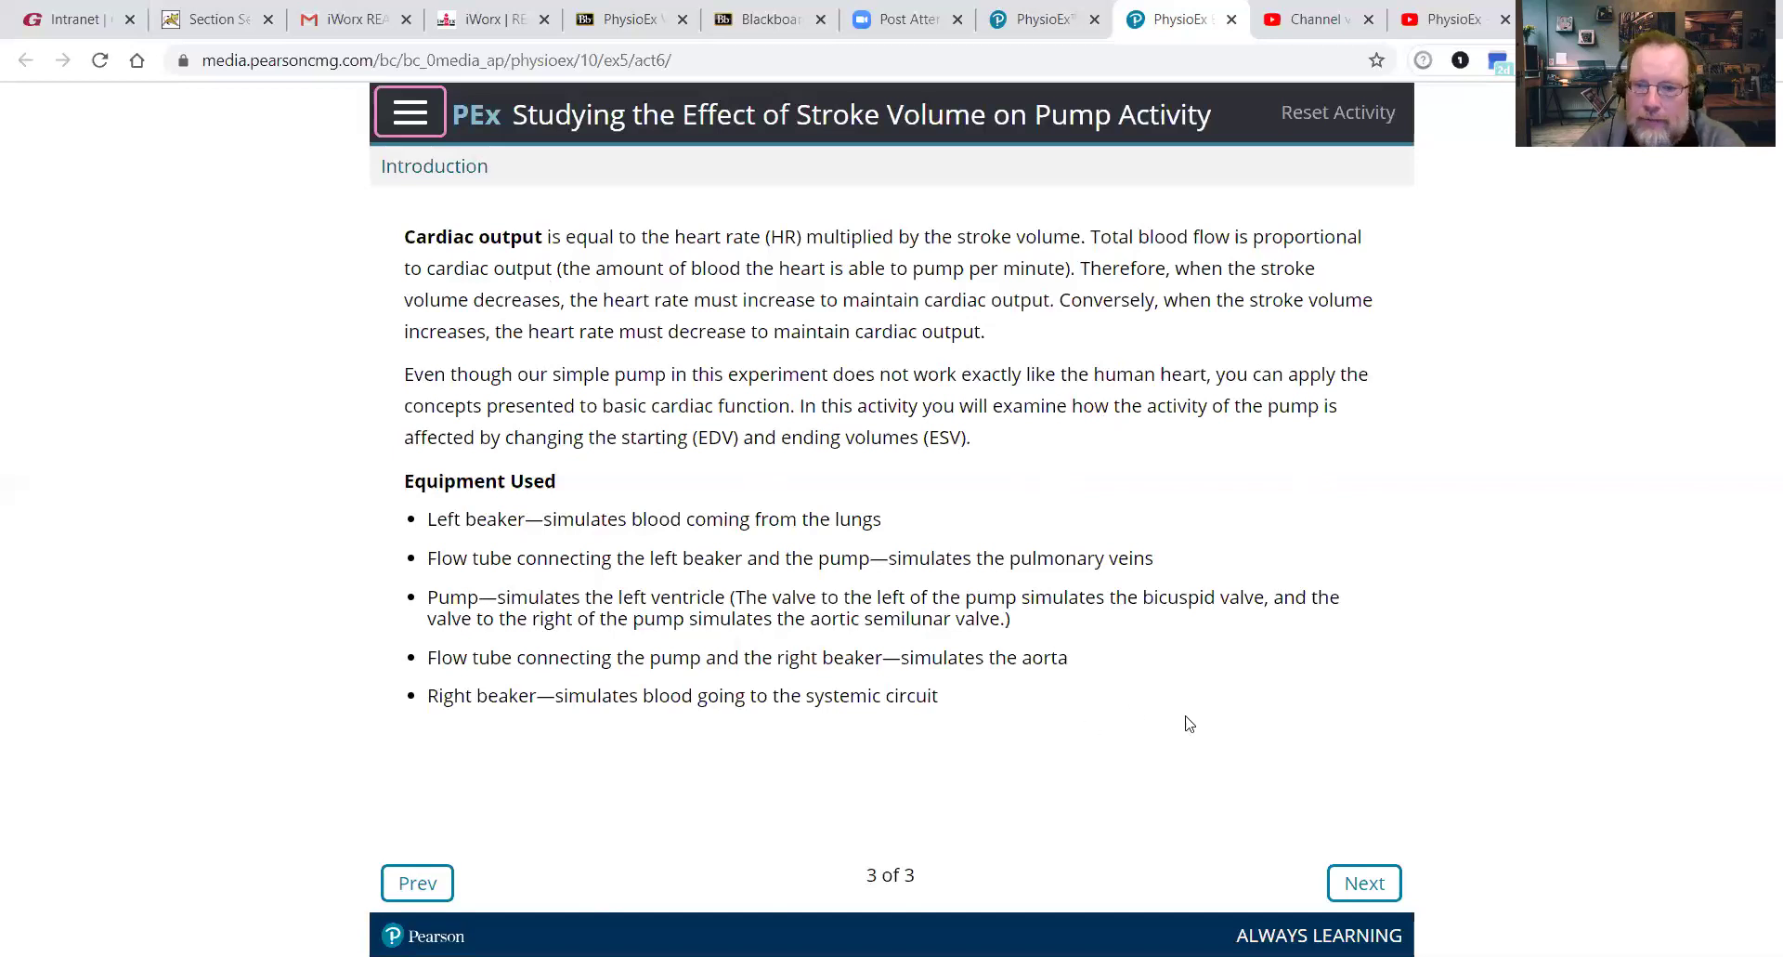
Skip through all five pre-lab quiz questions unanswered and submit the quiz to proceed to the experiment.
{"action": "left_click", "coordinate": [1356, 887]}
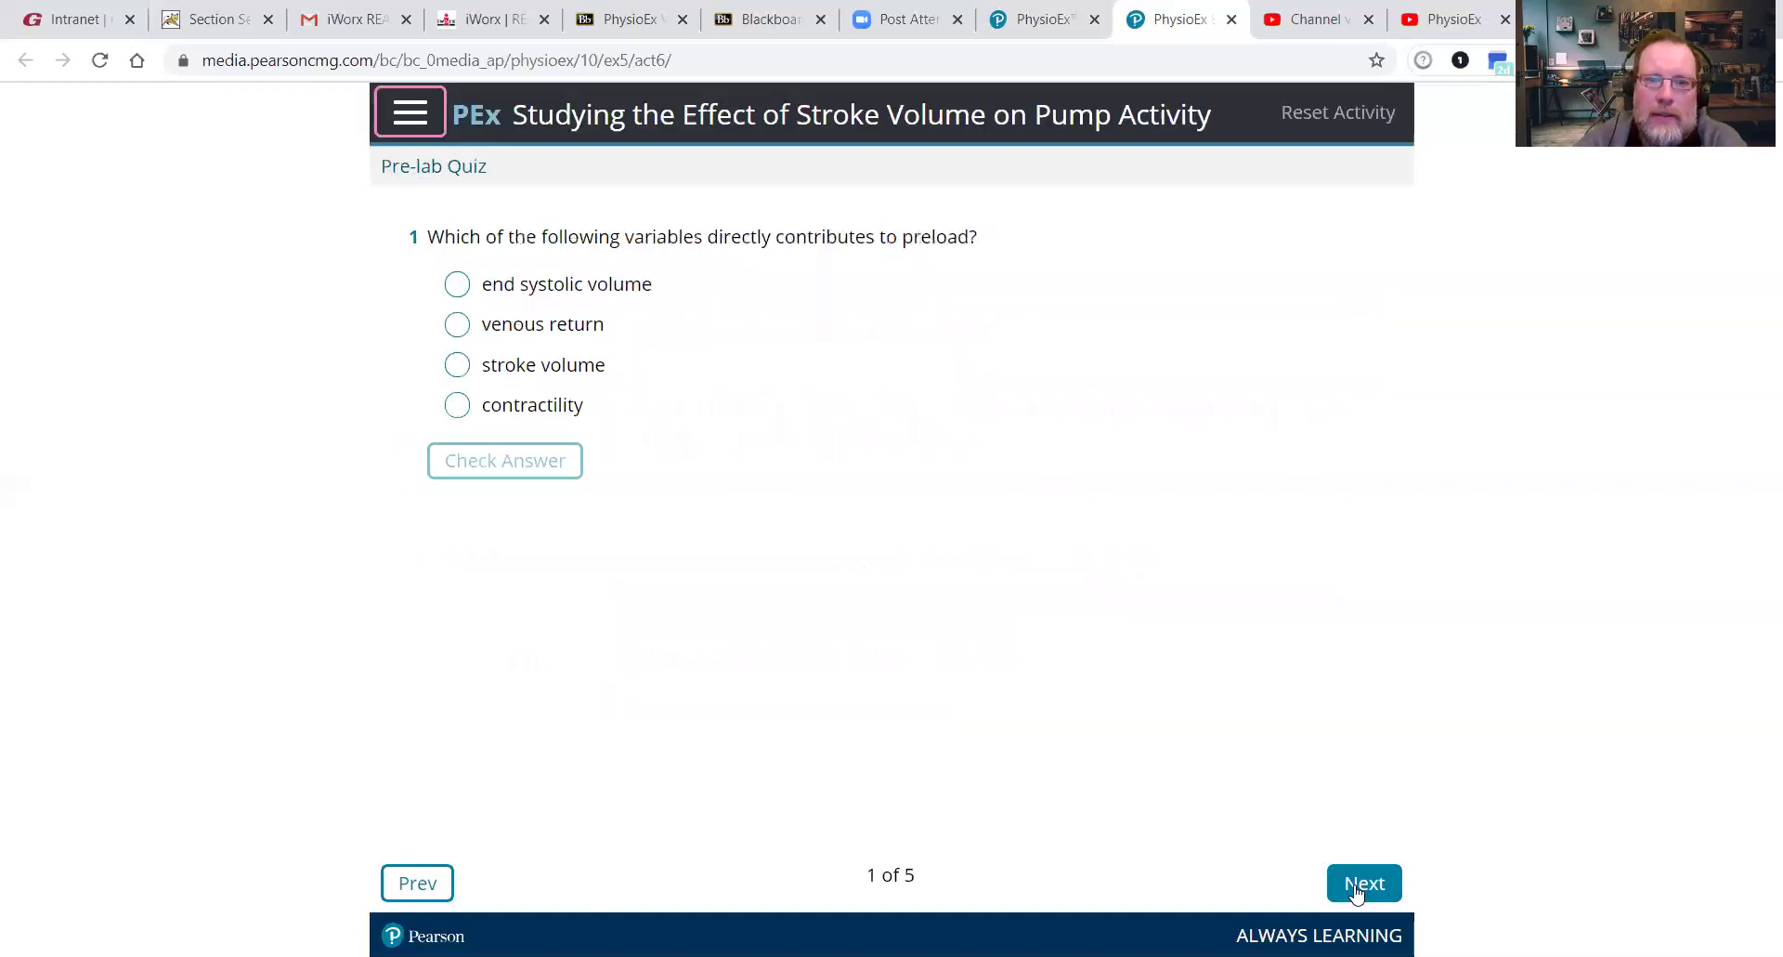
{"action": "left_click", "coordinate": [1357, 887]}
{"action": "left_click", "coordinate": [1356, 887]}
{"action": "left_click", "coordinate": [1356, 887]}
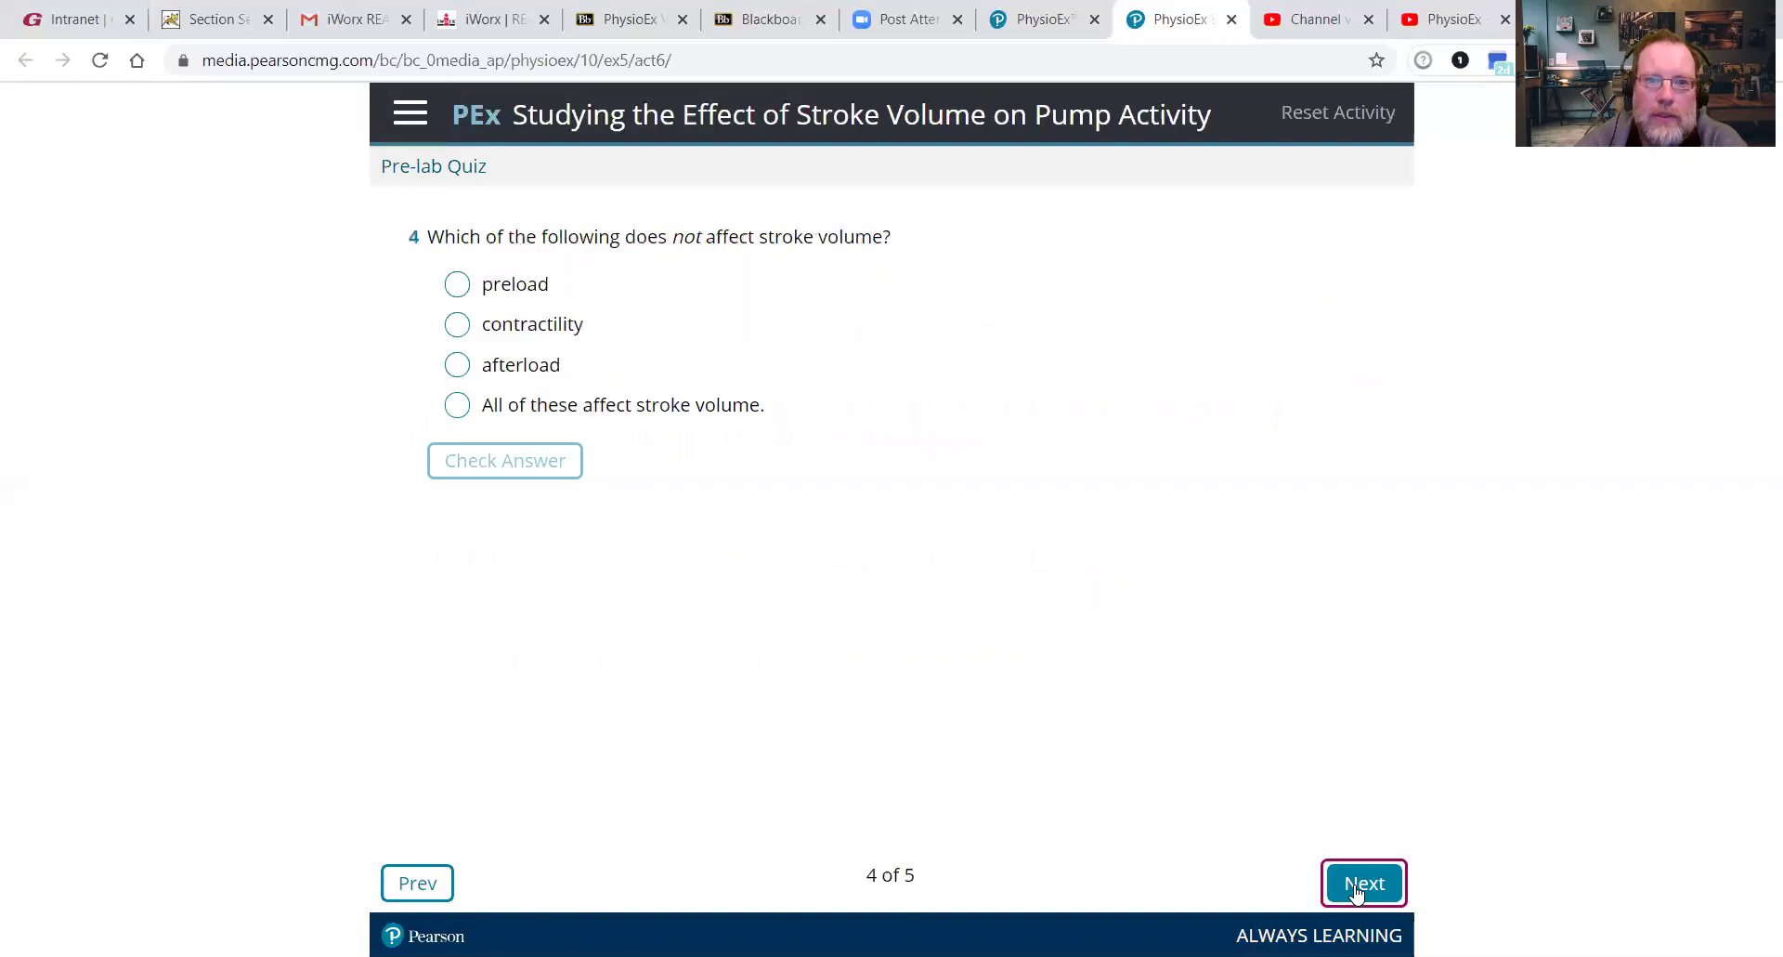
{"action": "left_click", "coordinate": [1356, 887]}
{"action": "left_click", "coordinate": [1356, 887]}
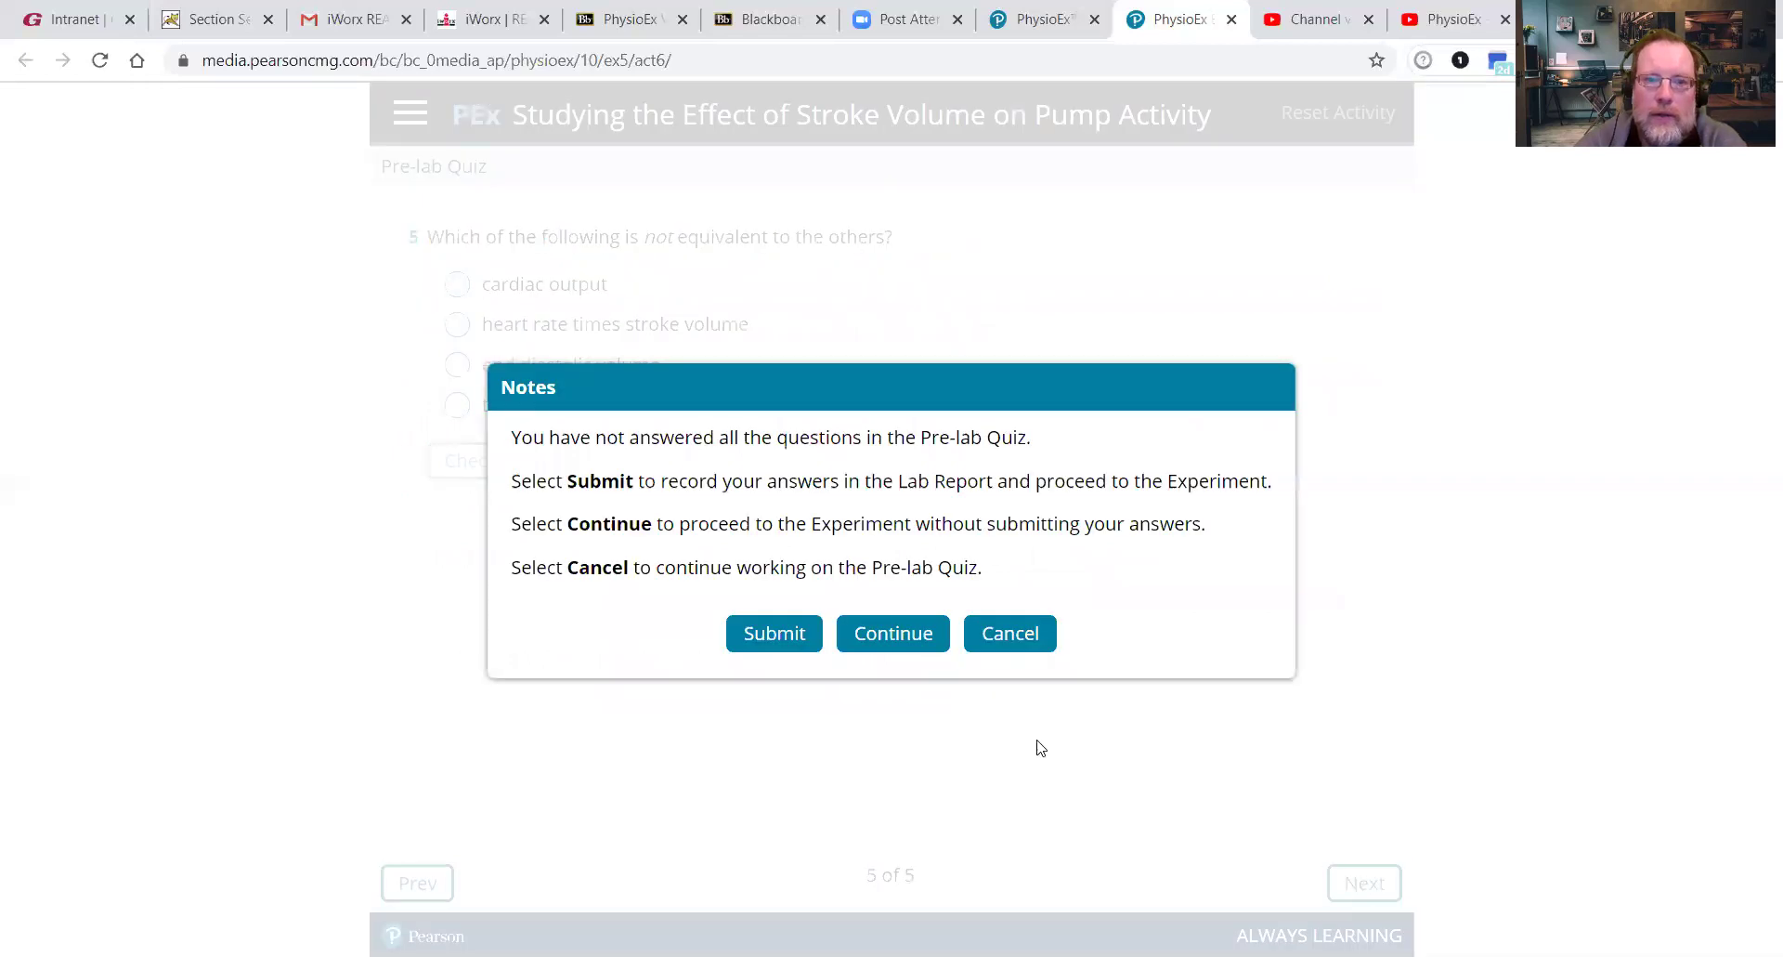
{"action": "left_click", "coordinate": [785, 636]}
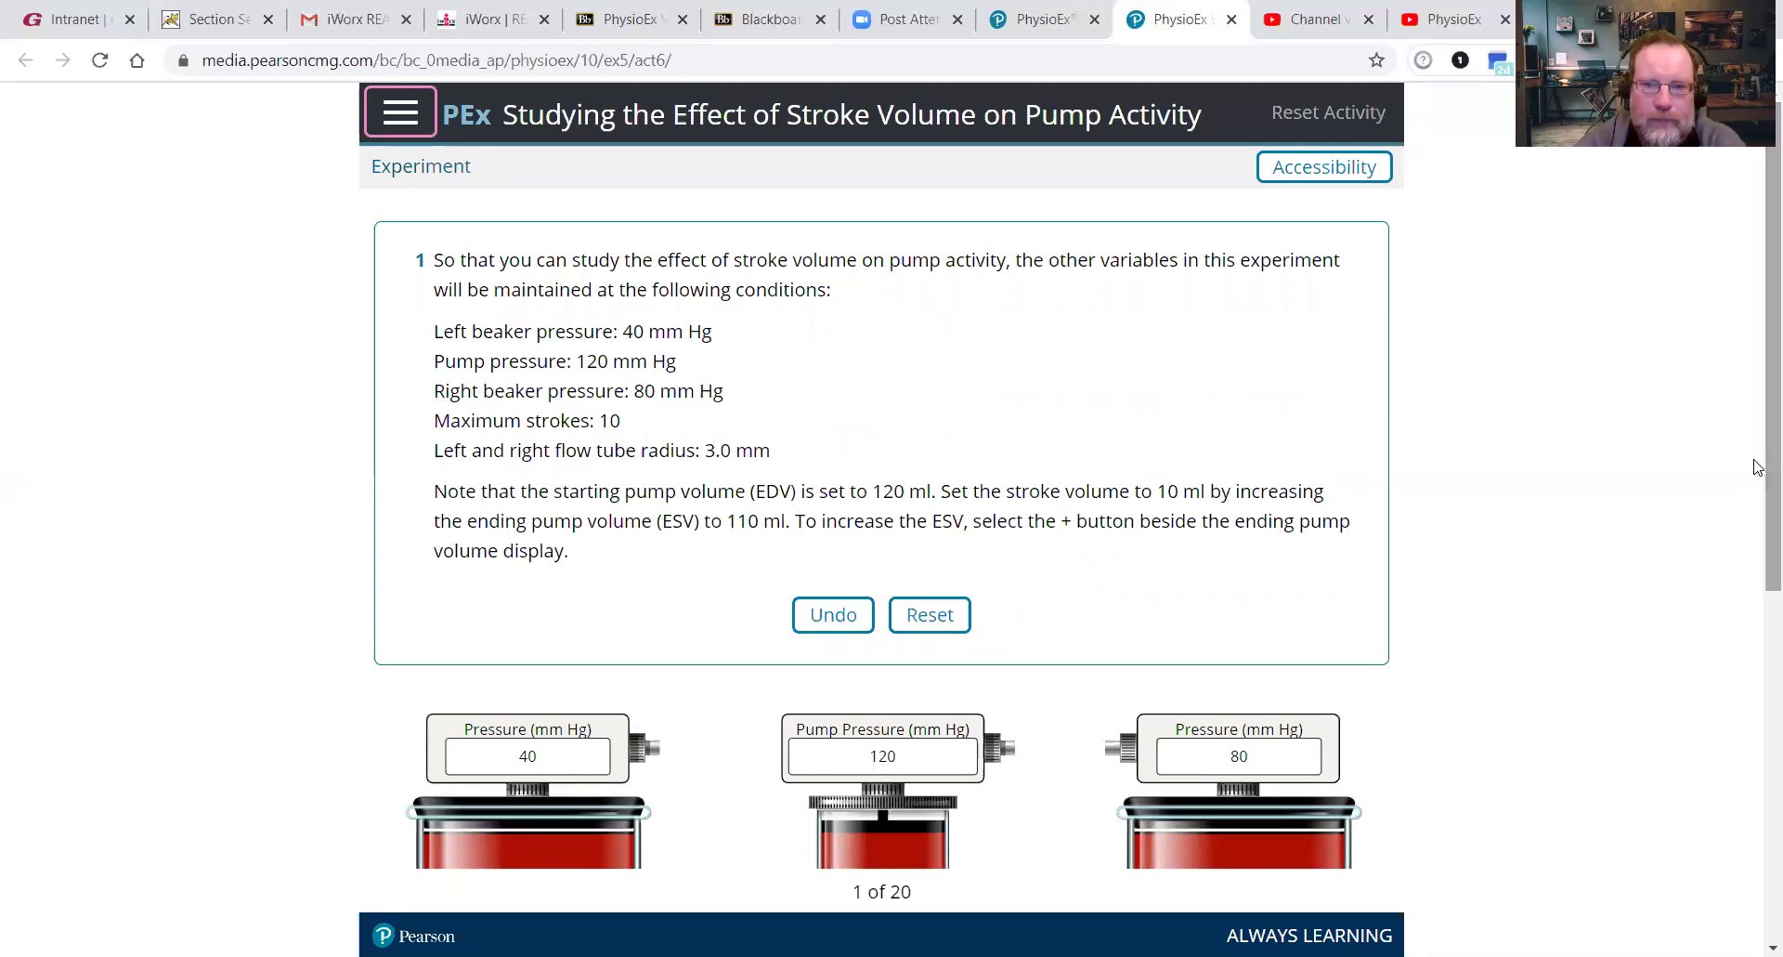
Examine the first experiment instruction and the pump apparatus, including its pressures, pump volumes and flow tube radii.
{"action": "scroll", "coordinate": [1746, 604], "scroll_direction": "down", "scroll_amount": 5}
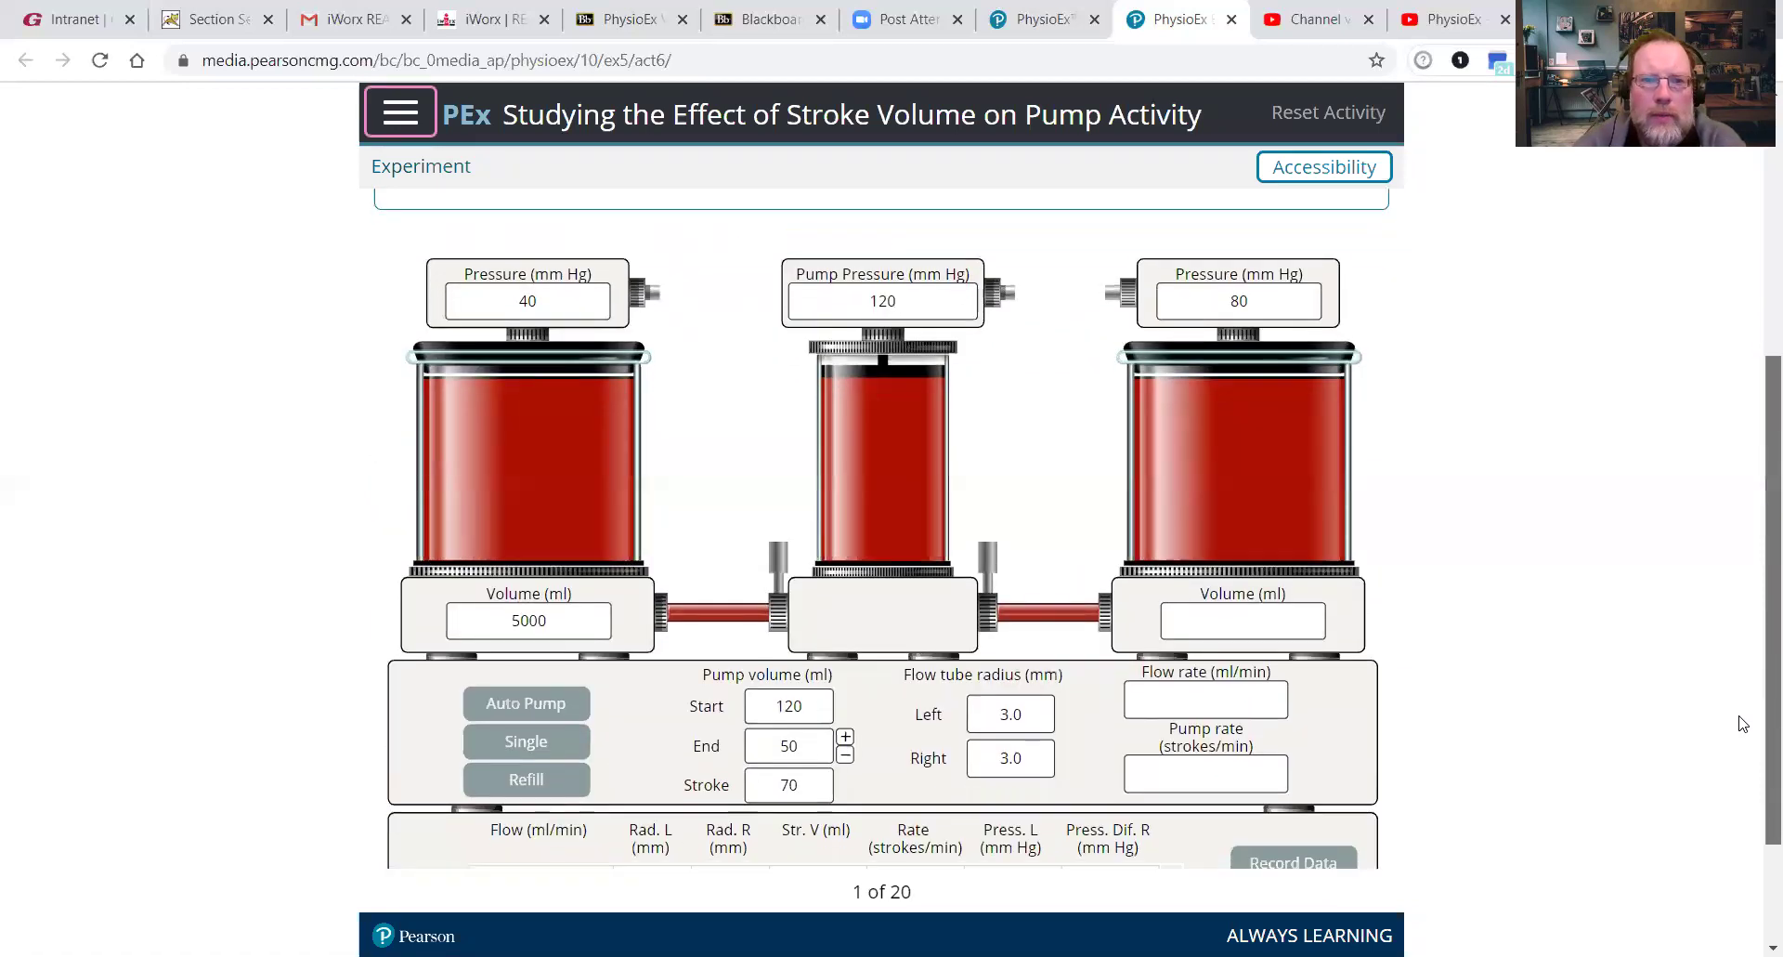
{"action": "scroll", "coordinate": [1742, 727], "scroll_direction": "down", "scroll_amount": 1}
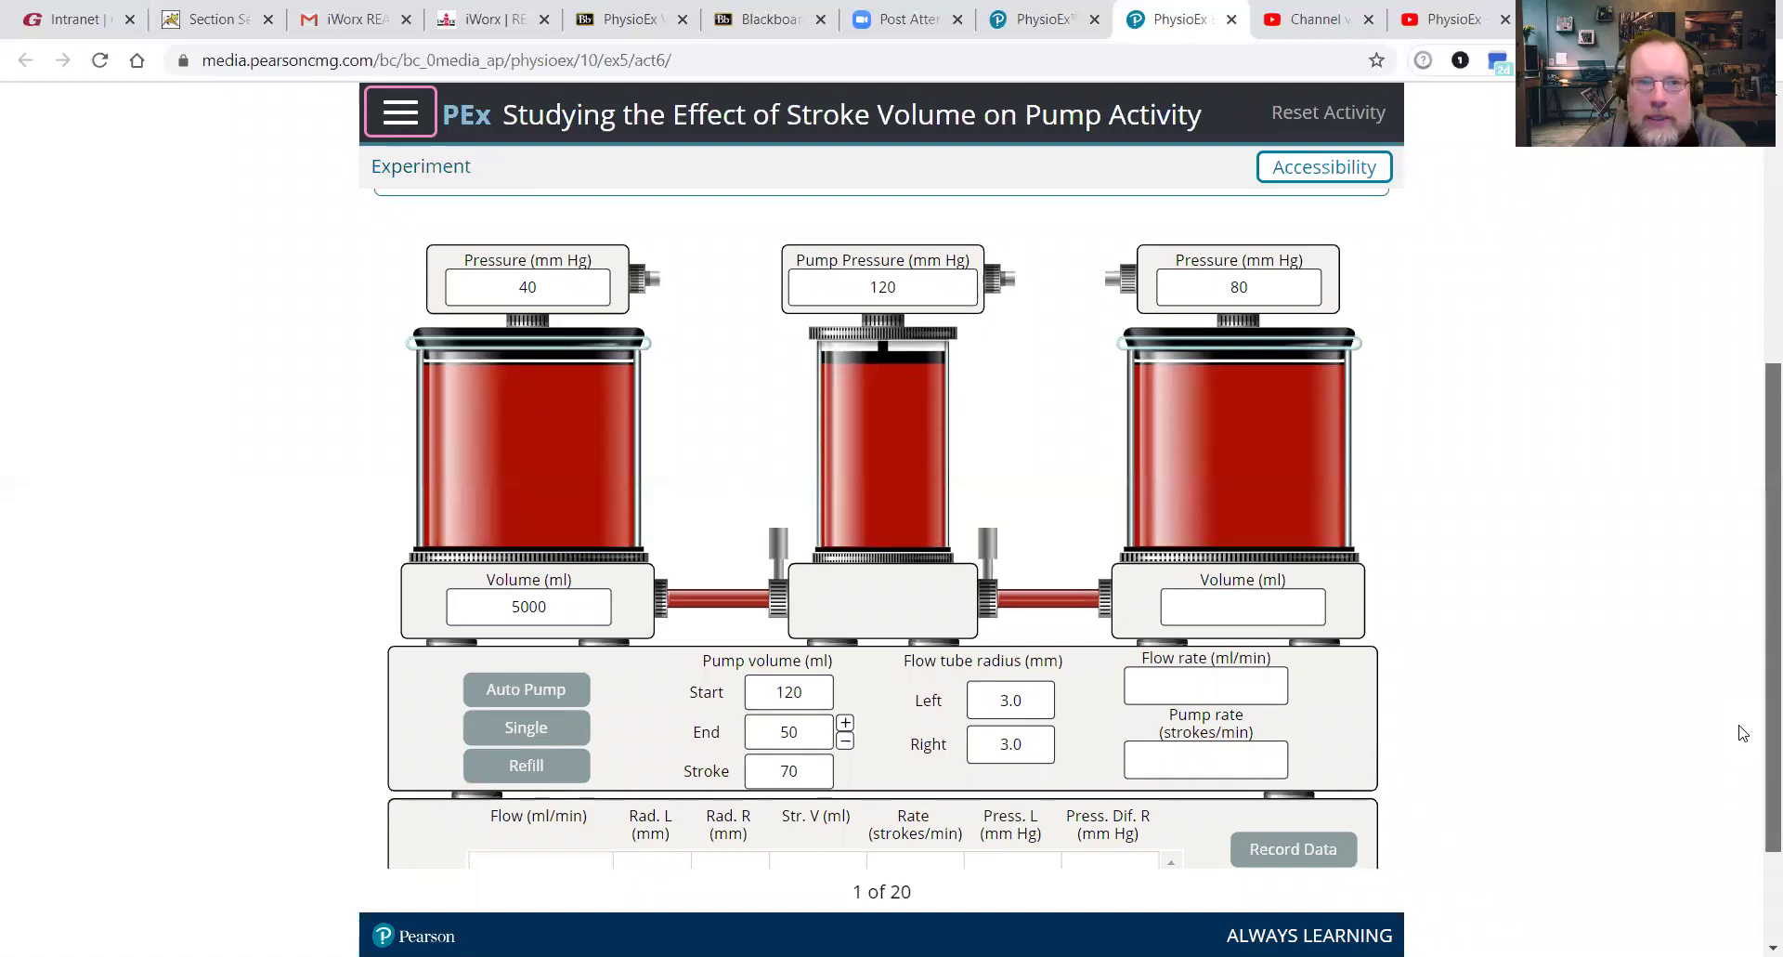
{"action": "scroll", "coordinate": [1743, 731], "scroll_direction": "down", "scroll_amount": 1}
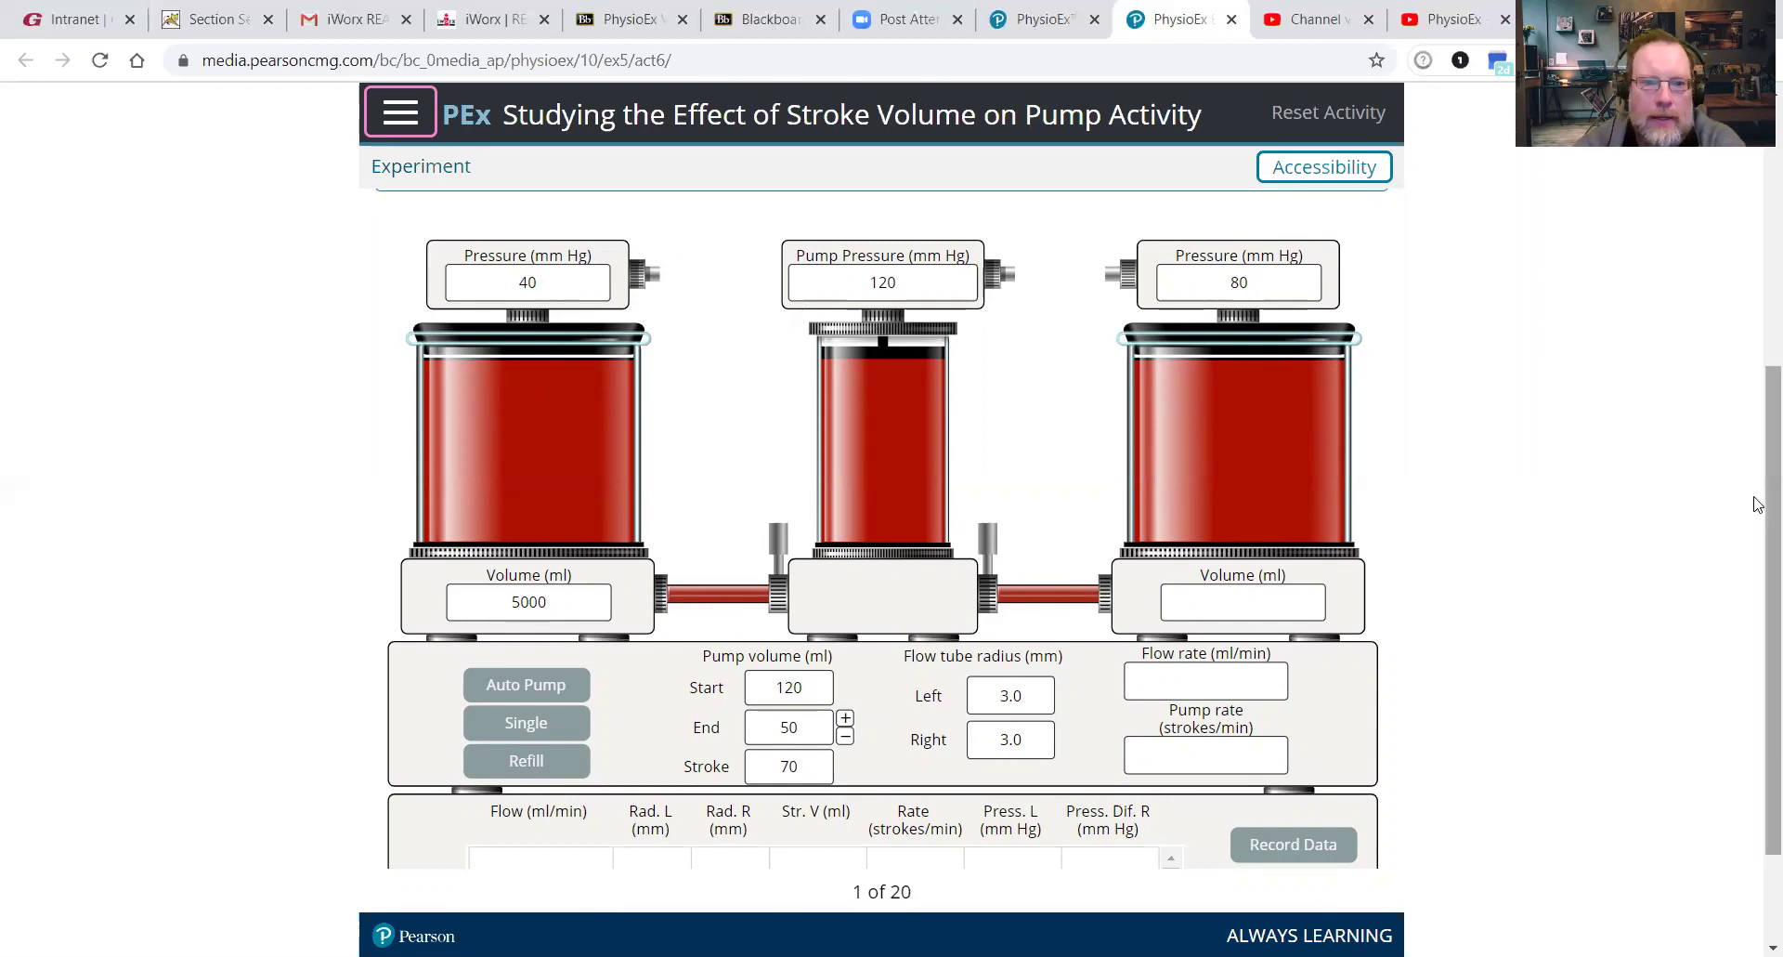
{"action": "mouse_move", "coordinate": [1759, 504]}
{"action": "left_mouse_down"}
{"action": "mouse_move", "coordinate": [1759, 277]}
{"action": "mouse_move", "coordinate": [1720, 510]}
{"action": "mouse_move", "coordinate": [1737, 415]}
{"action": "mouse_move", "coordinate": [1758, 420]}
{"action": "mouse_move", "coordinate": [1758, 308]}
{"action": "mouse_move", "coordinate": [1758, 512]}
{"action": "left_mouse_up"}
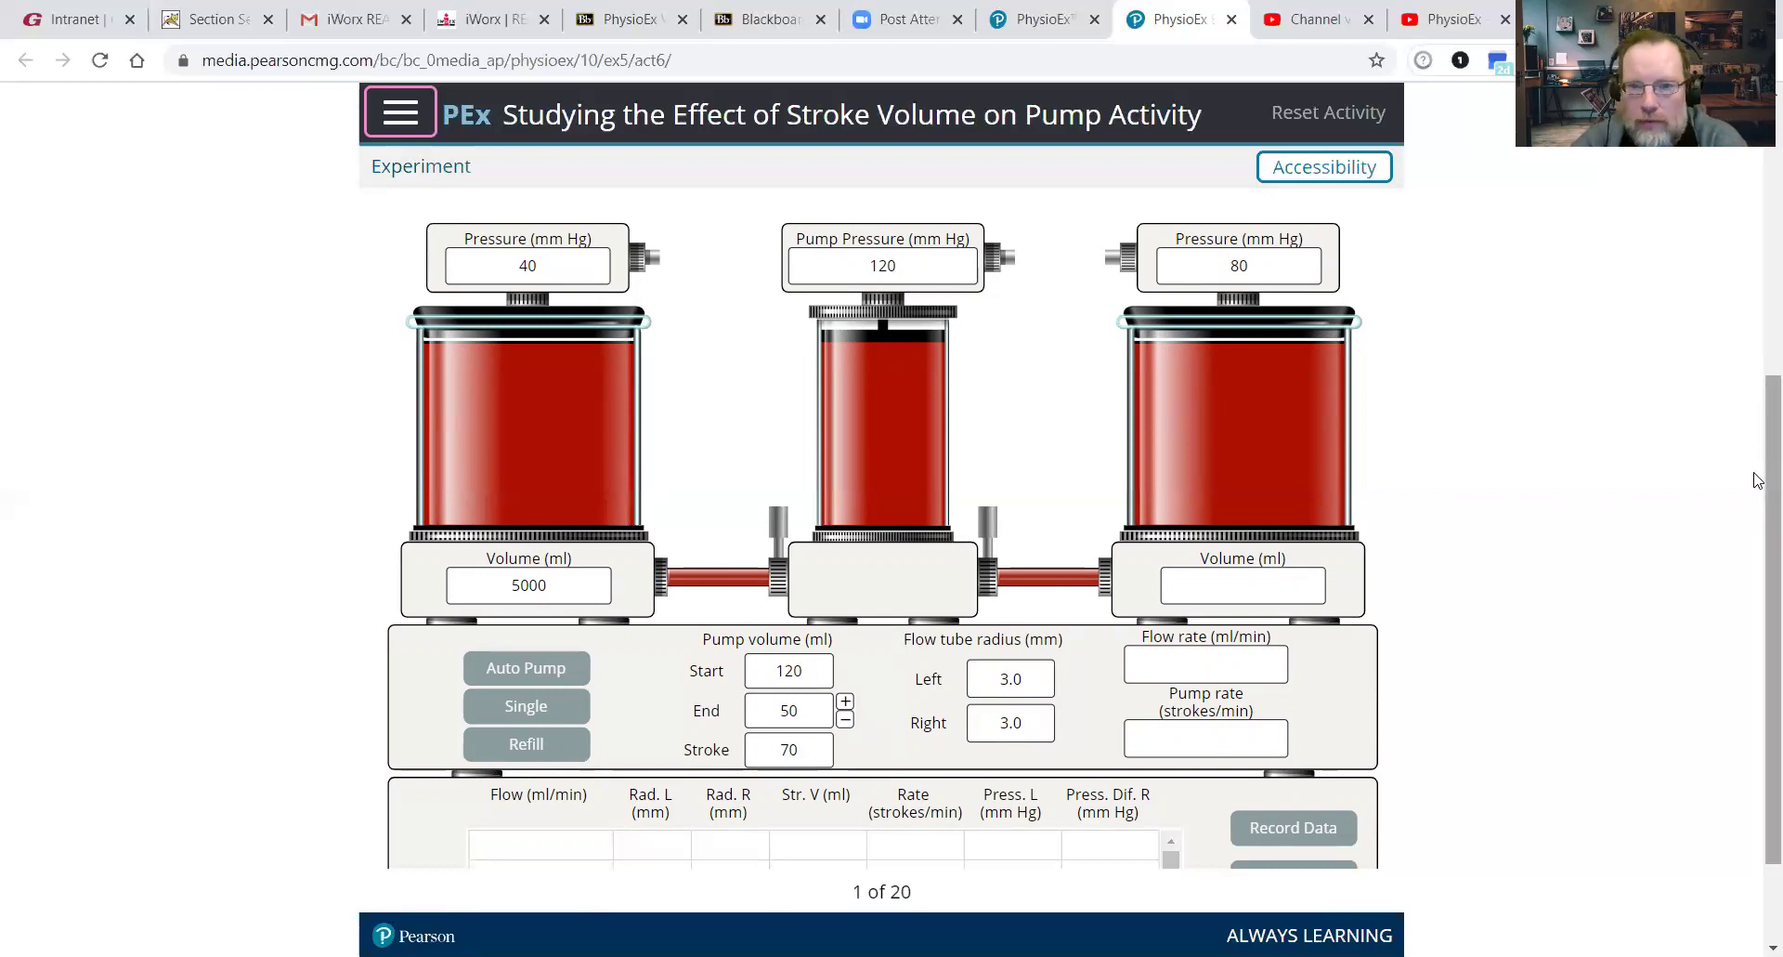
{"action": "scroll", "coordinate": [1757, 400], "scroll_direction": "up", "scroll_amount": 4}
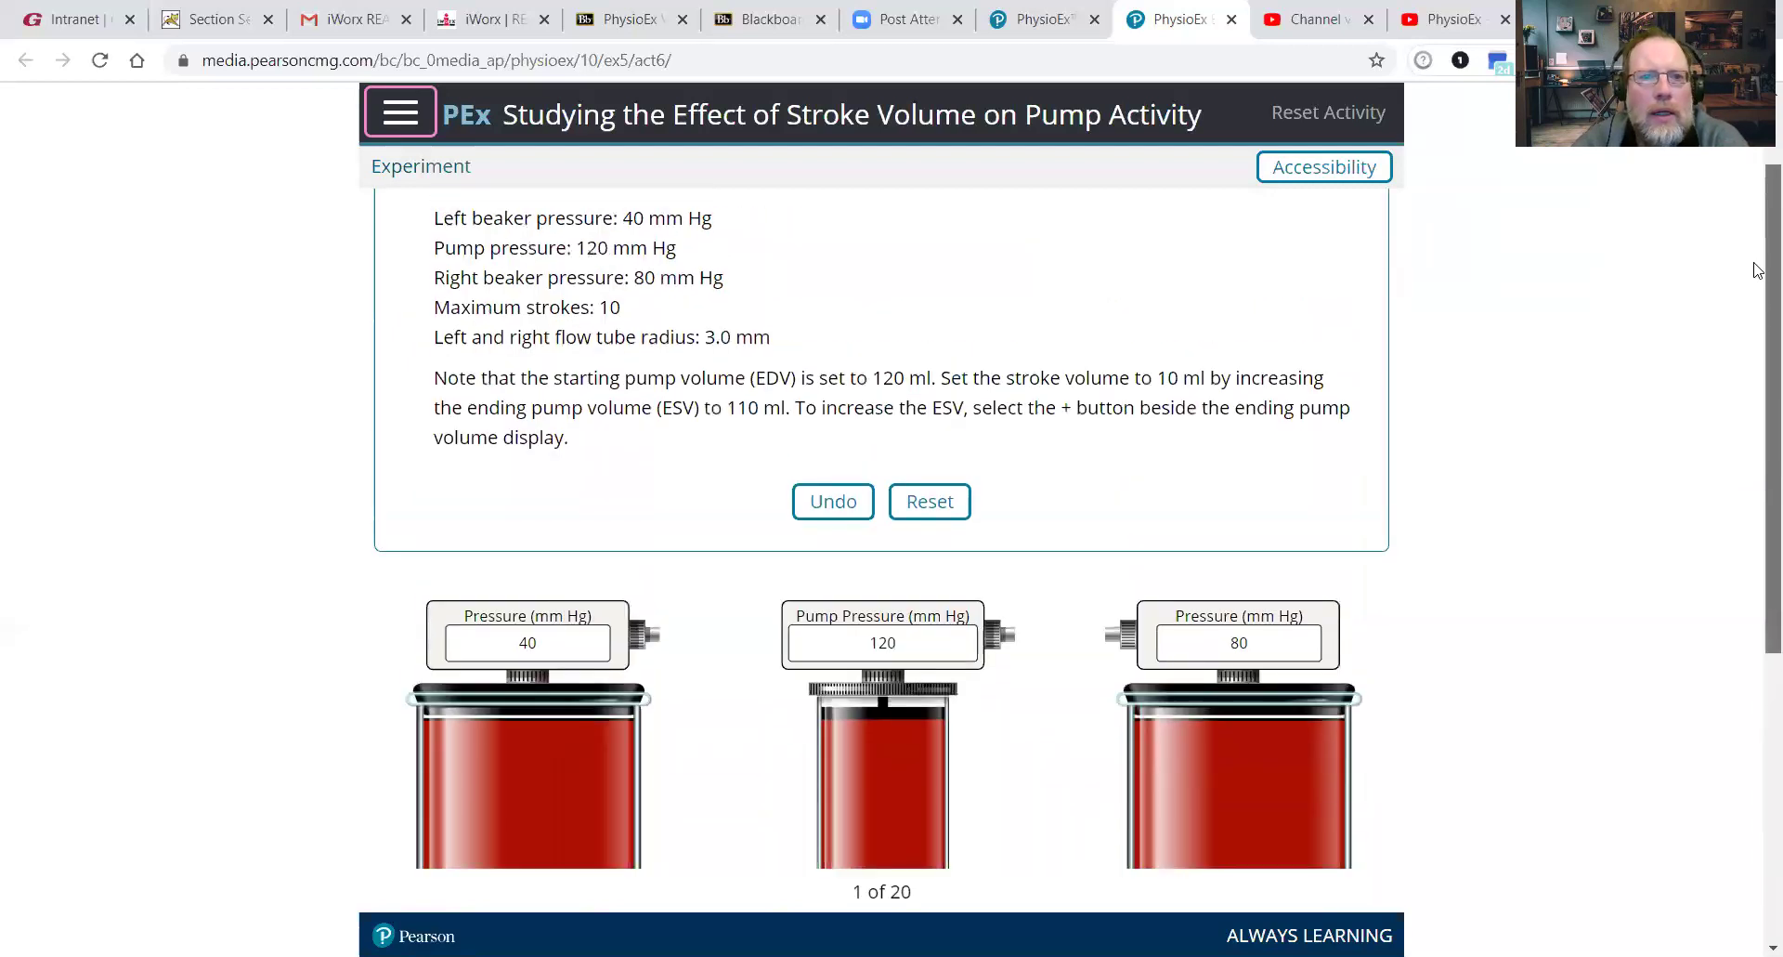
{"action": "scroll", "coordinate": [1757, 325], "scroll_direction": "down", "scroll_amount": 2}
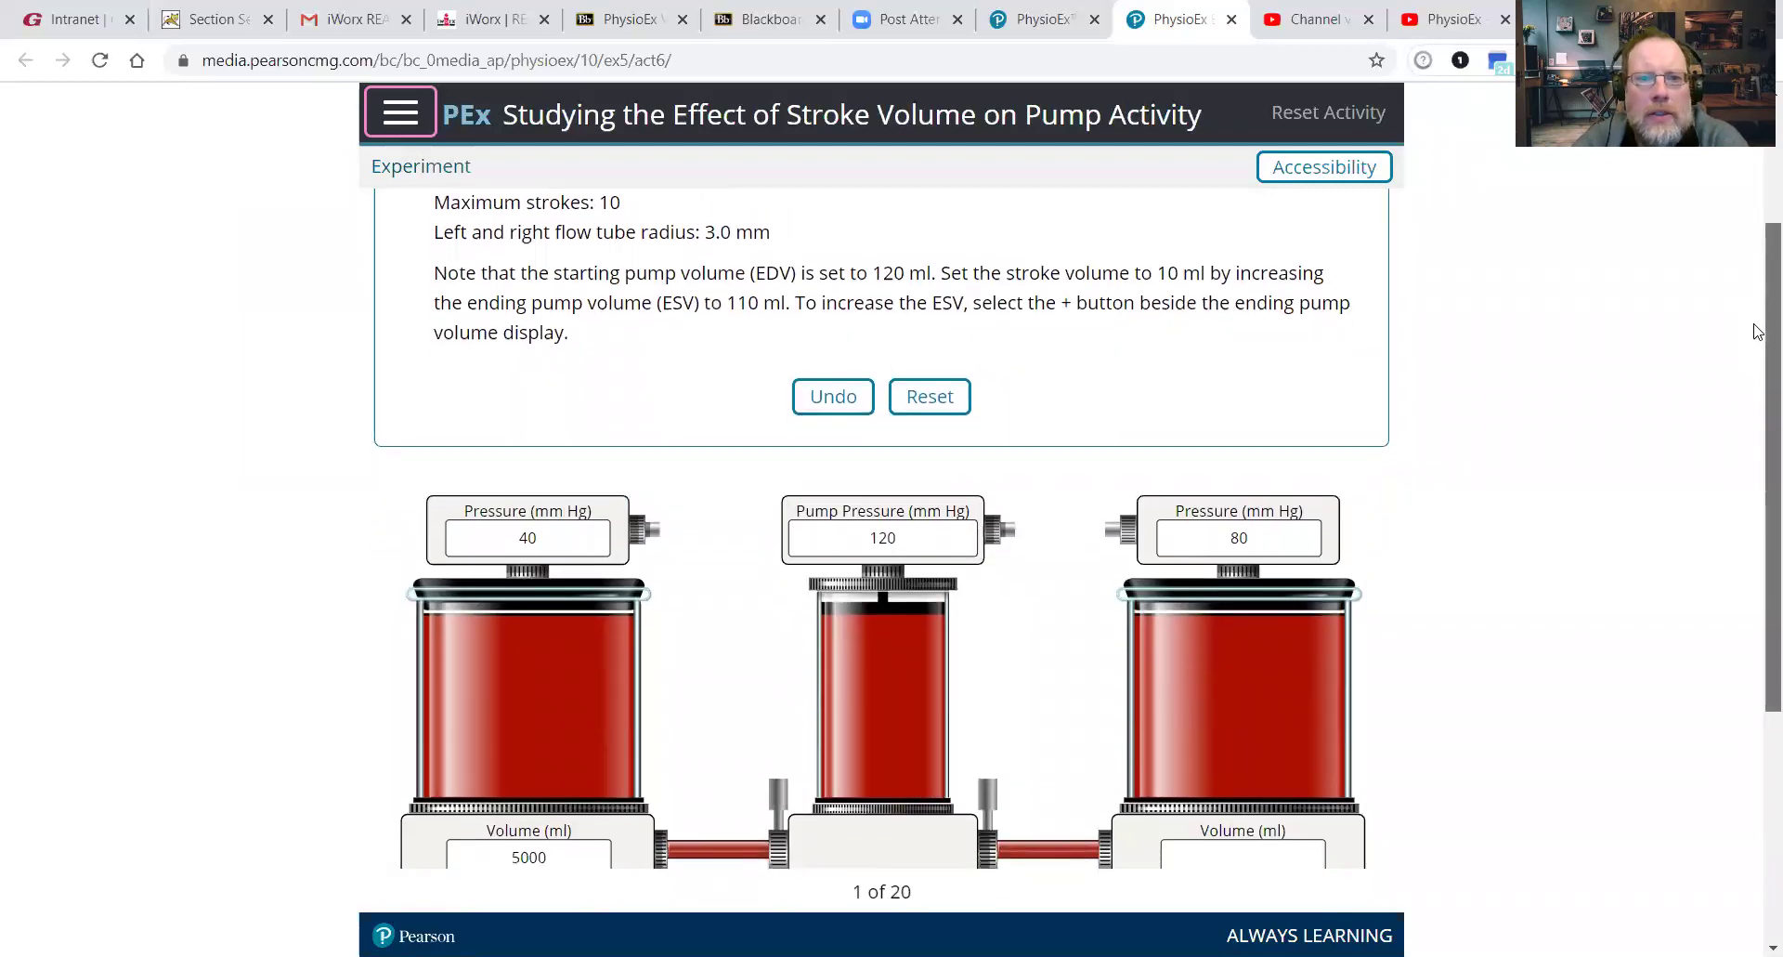
{"action": "left_click_drag", "start_coordinate": [1757, 346], "coordinate": [1757, 484]}
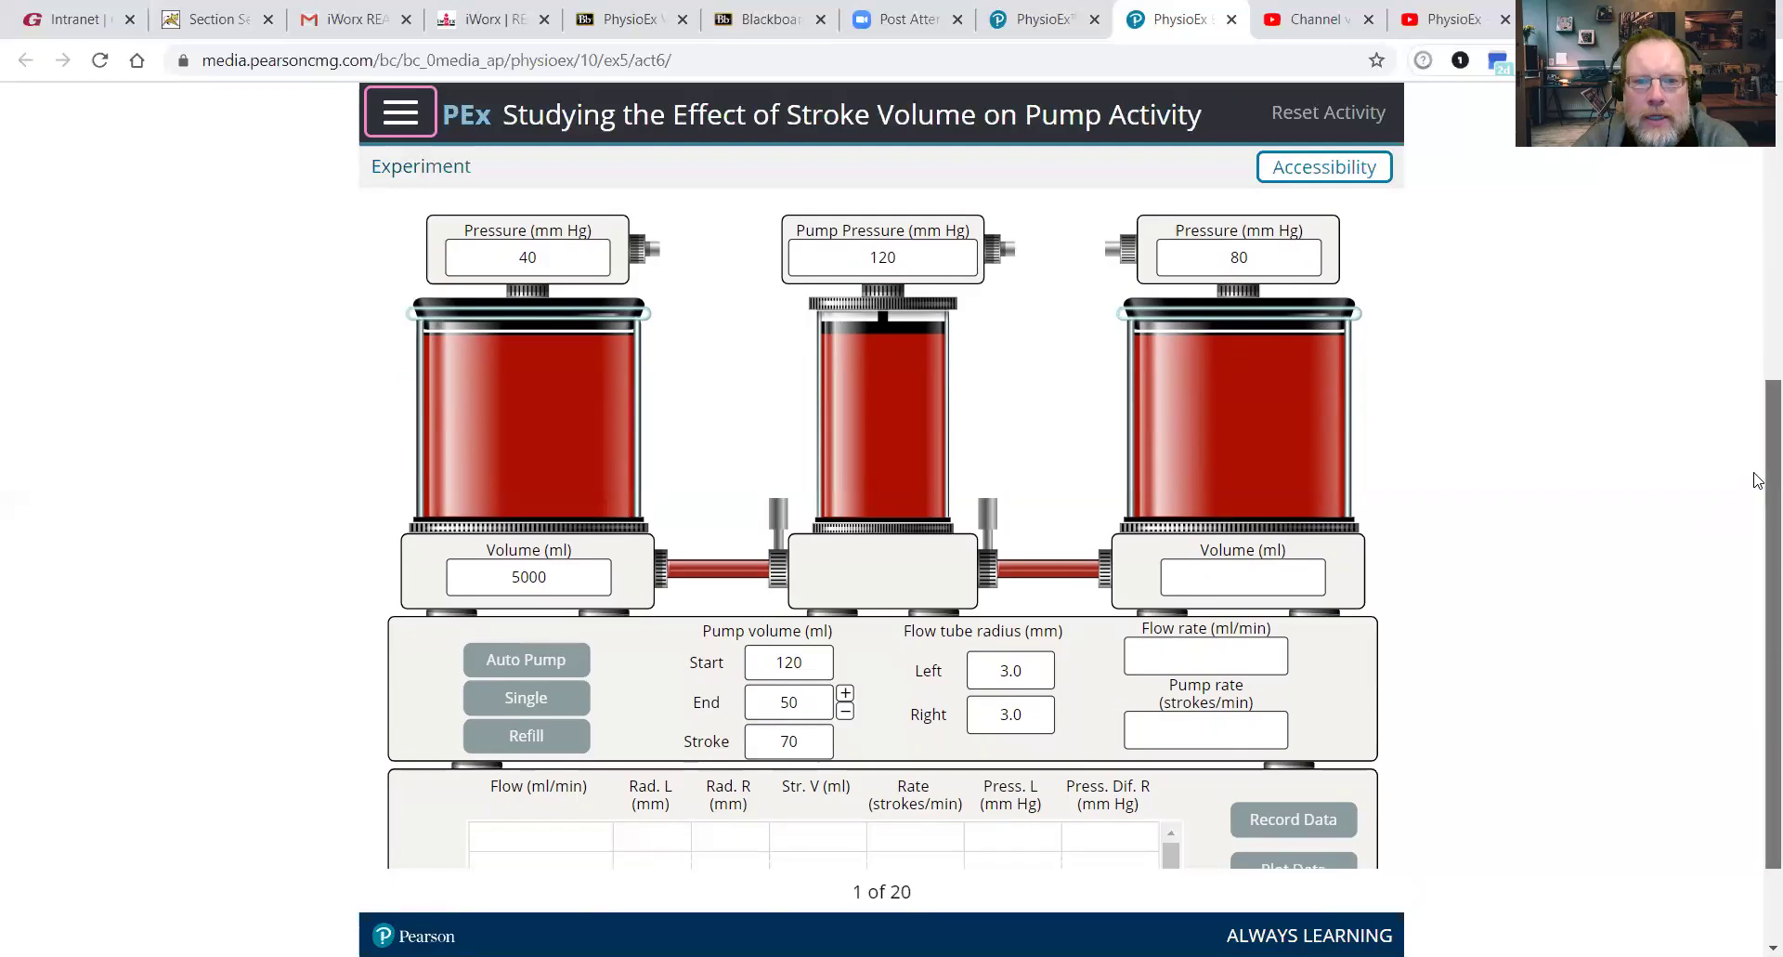
{"action": "scroll", "coordinate": [1756, 455], "scroll_direction": "up", "scroll_amount": 4}
{"action": "scroll", "coordinate": [1755, 332], "scroll_direction": "down", "scroll_amount": 1}
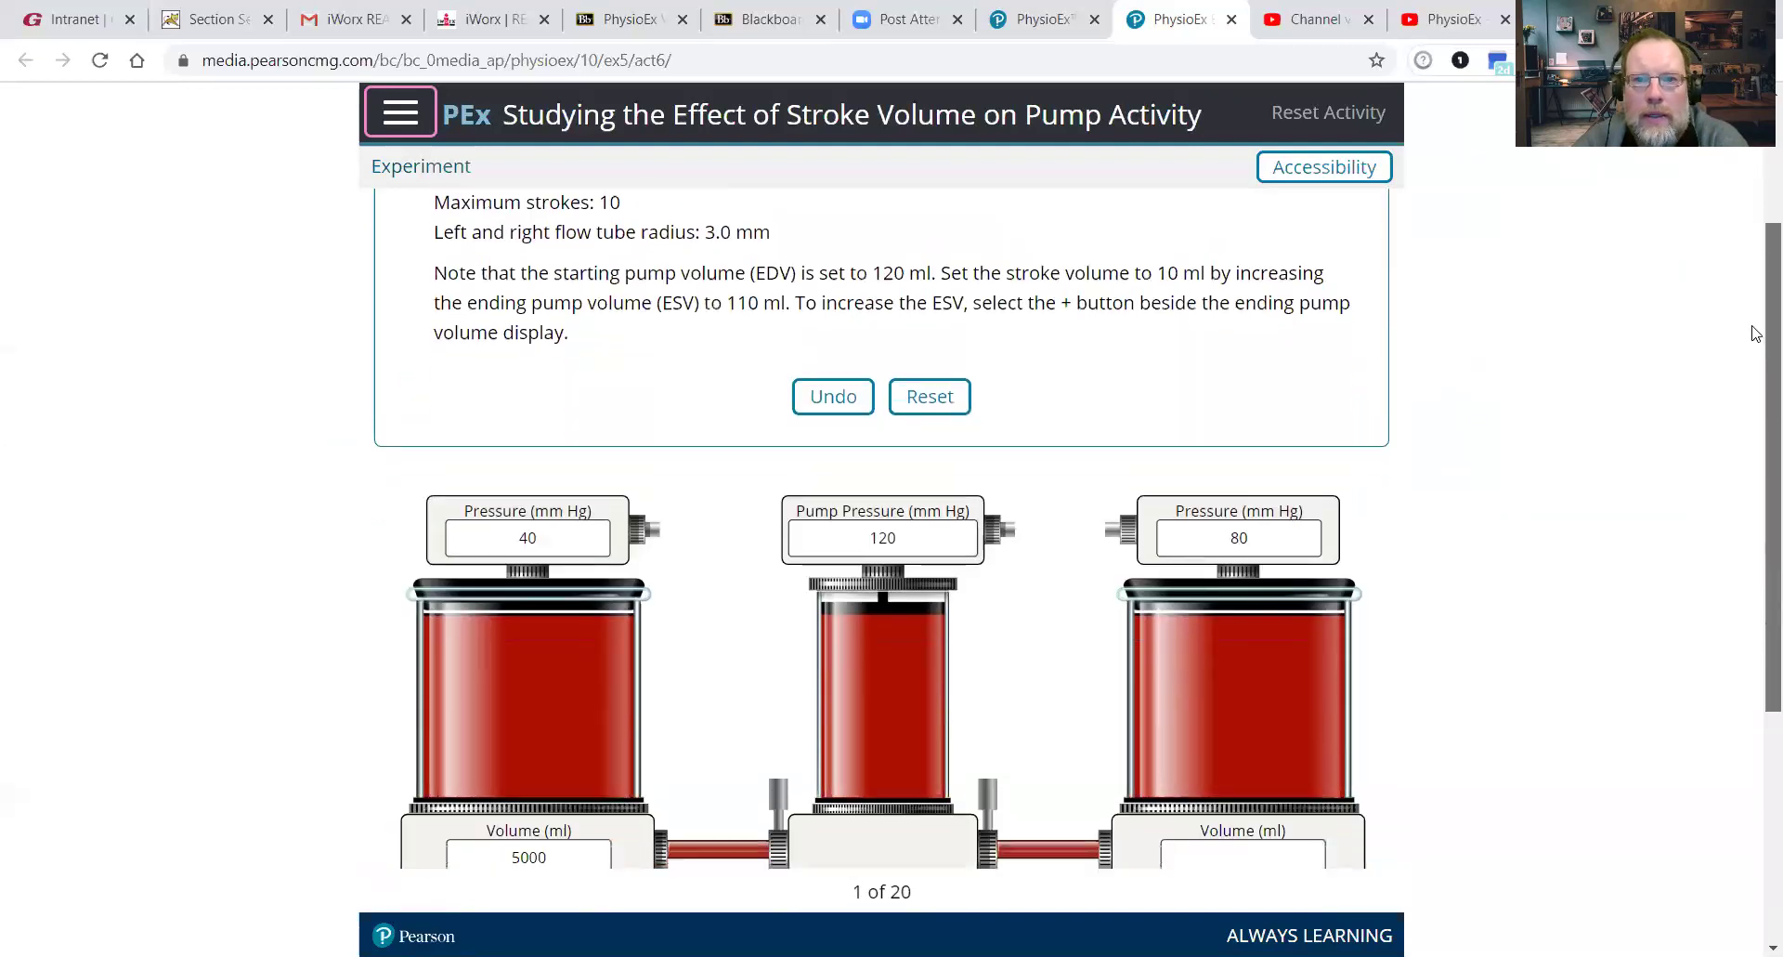
{"action": "scroll", "coordinate": [1755, 332], "scroll_direction": "down", "scroll_amount": 2}
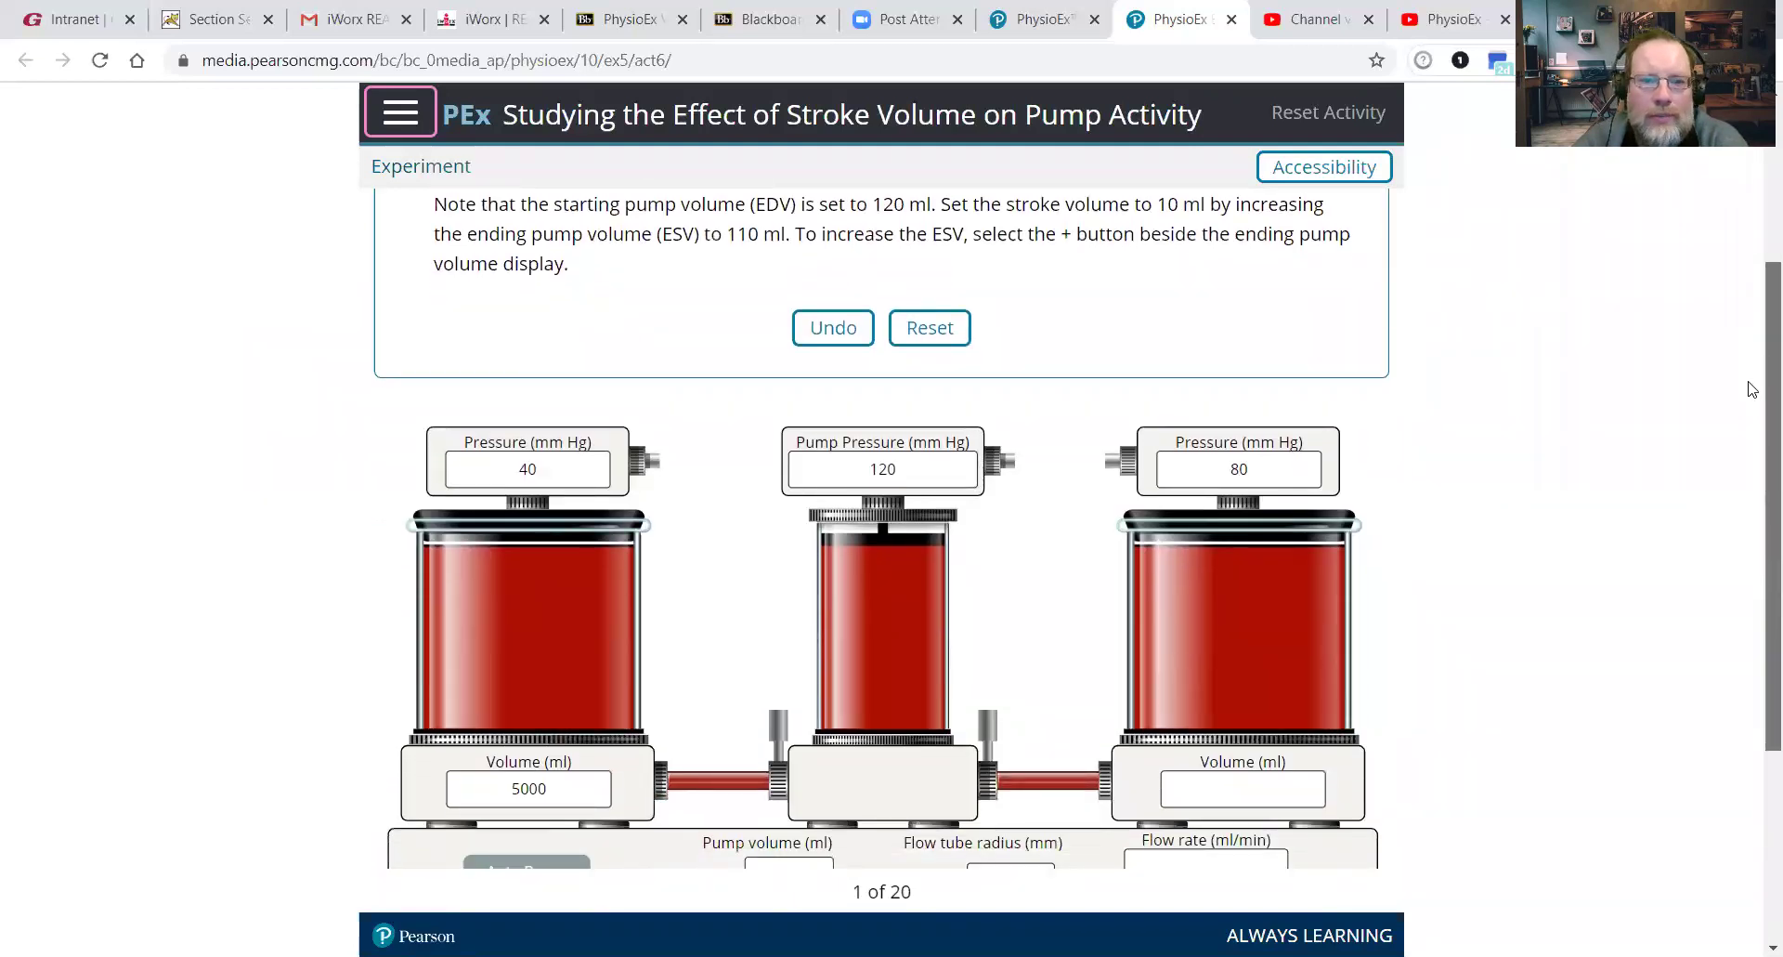
{"action": "scroll", "coordinate": [1746, 427], "scroll_direction": "down", "scroll_amount": 3}
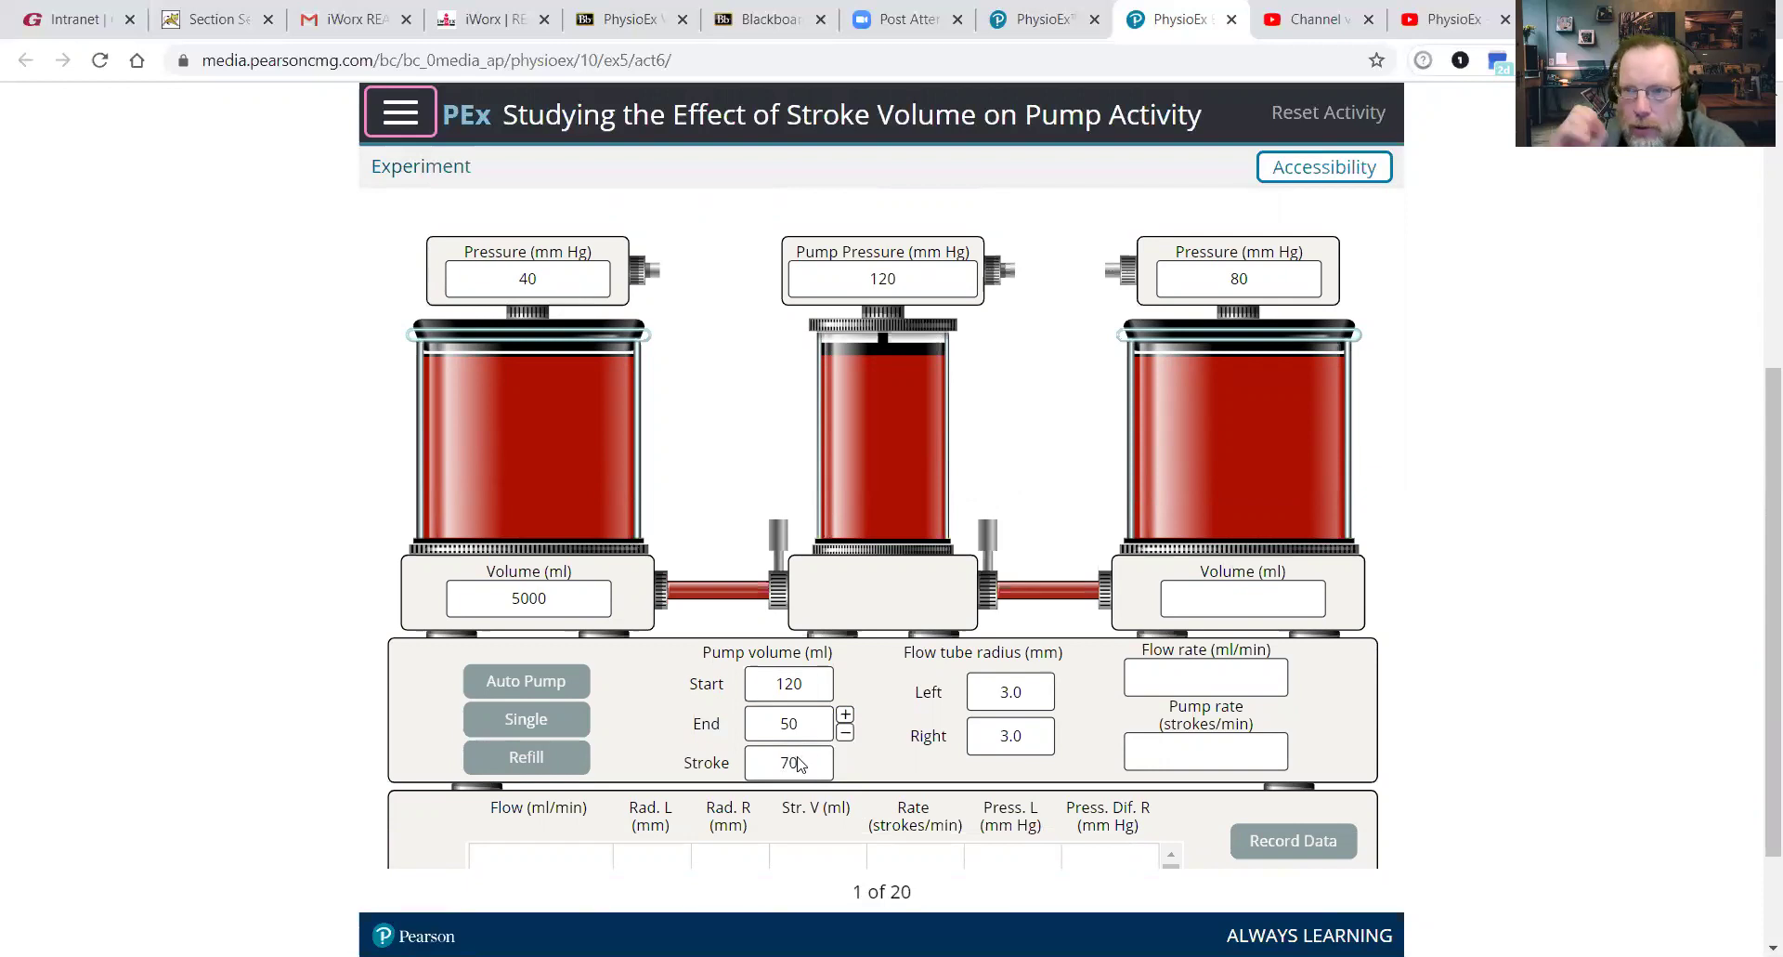
Increase the ending pump volume (ESV) to 110 ml for a stroke volume of 10 ml.
{"action": "left_click", "coordinate": [845, 715]}
{"action": "left_click", "coordinate": [846, 715]}
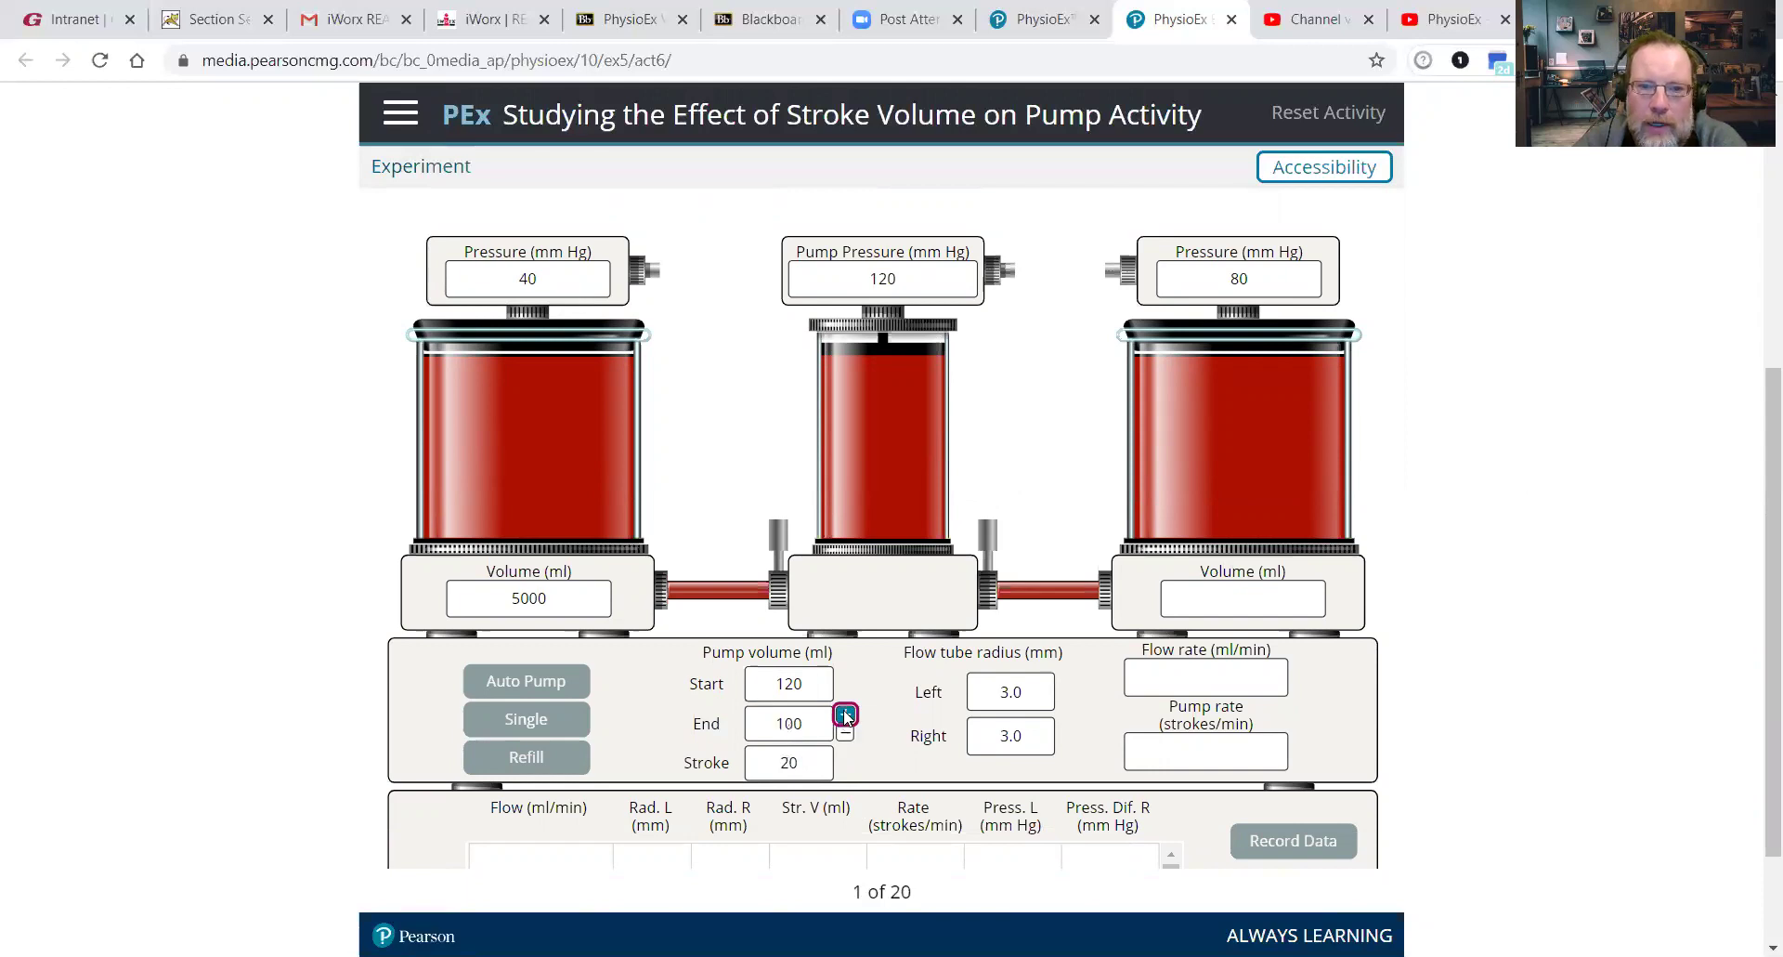
{"action": "left_click", "coordinate": [845, 715]}
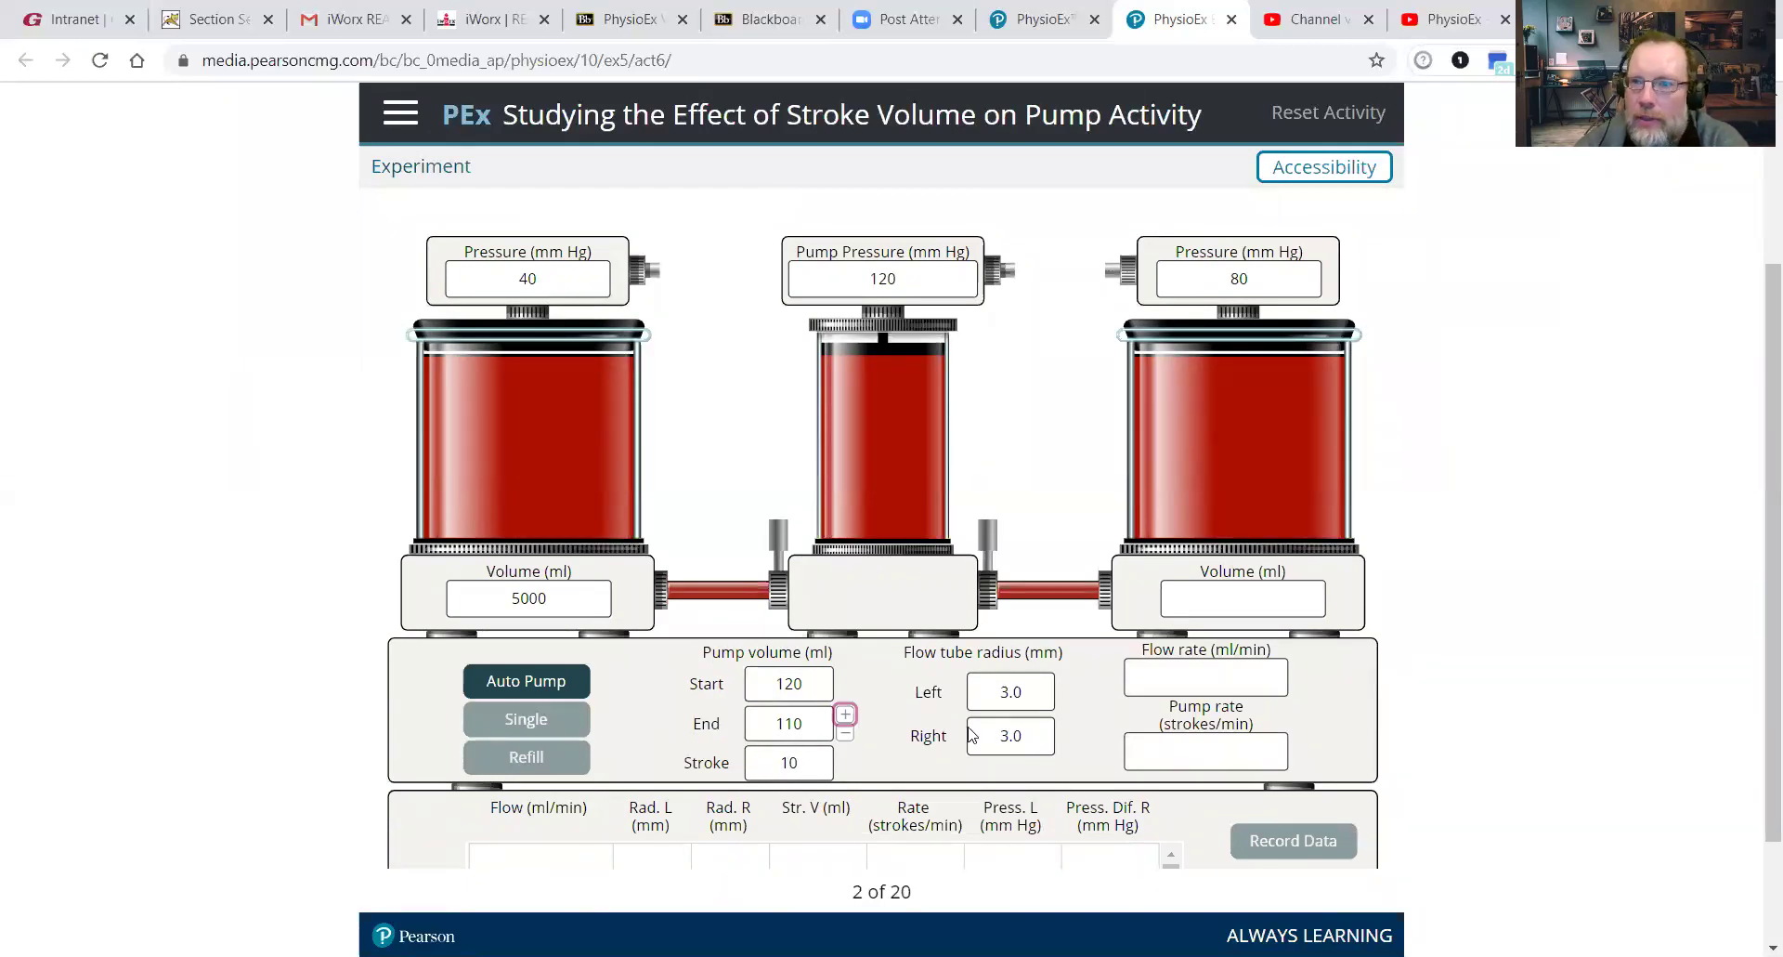
Run Auto Pump with the stroke volume at 10 ml.
{"action": "left_click_drag", "start_coordinate": [1757, 336], "coordinate": [1758, 382]}
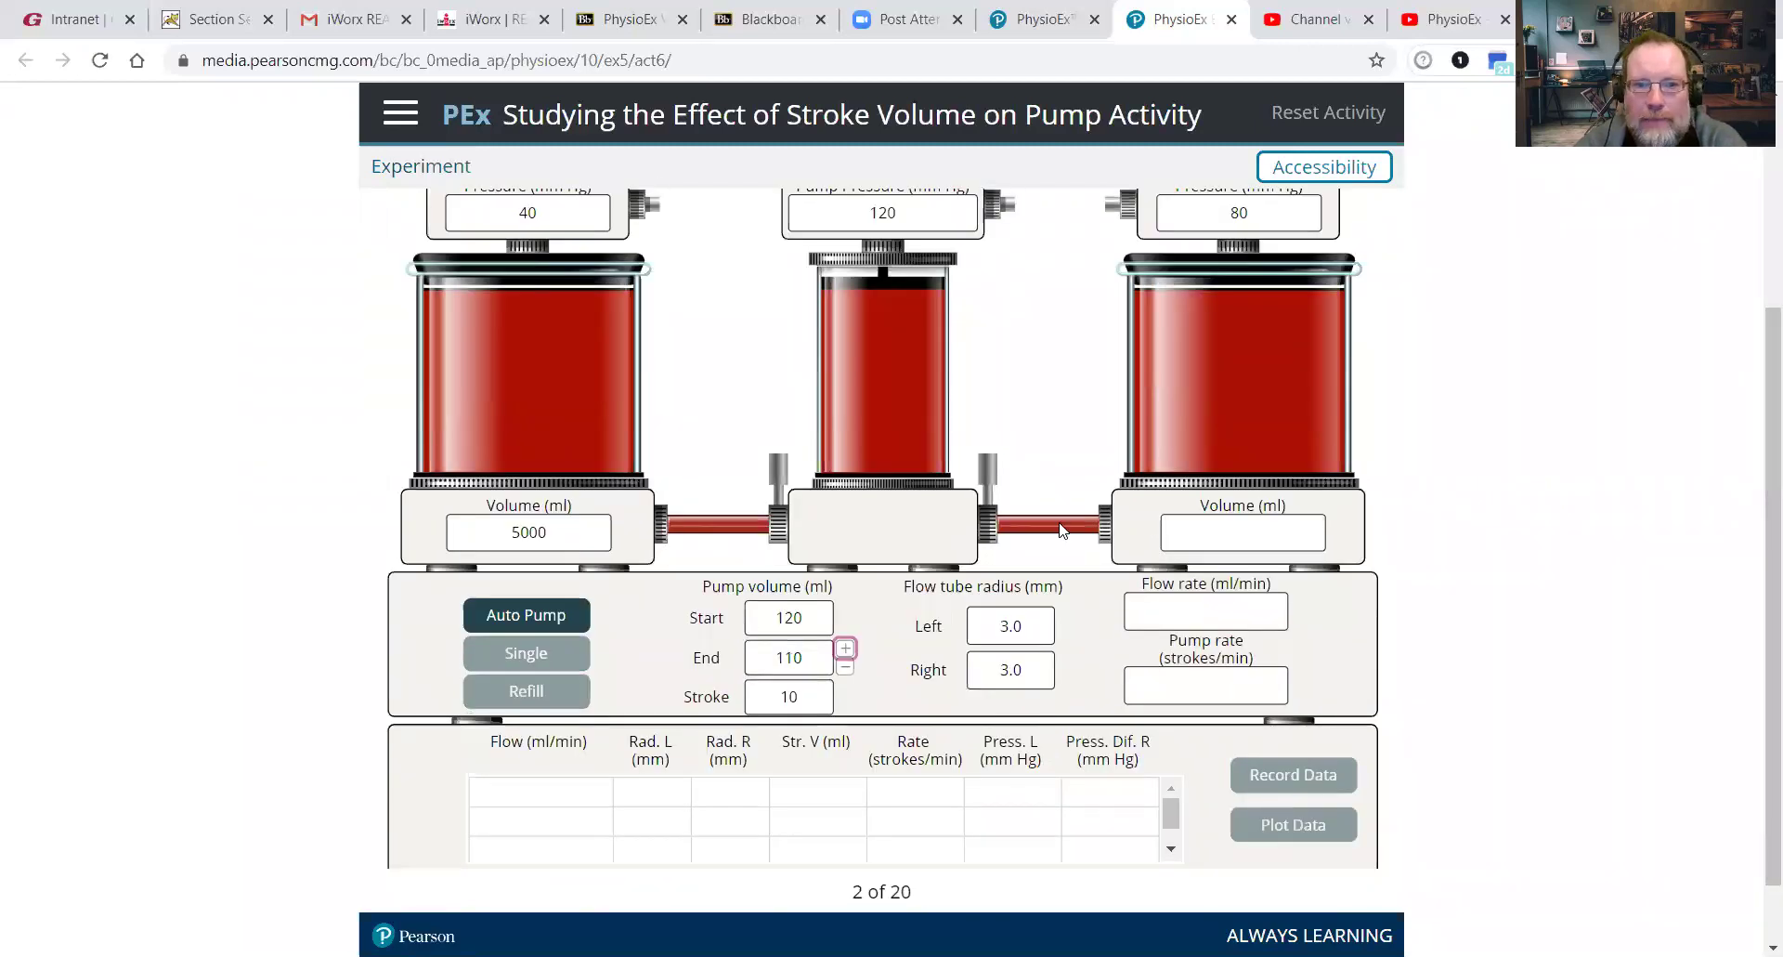
{"action": "left_click", "coordinate": [558, 618]}
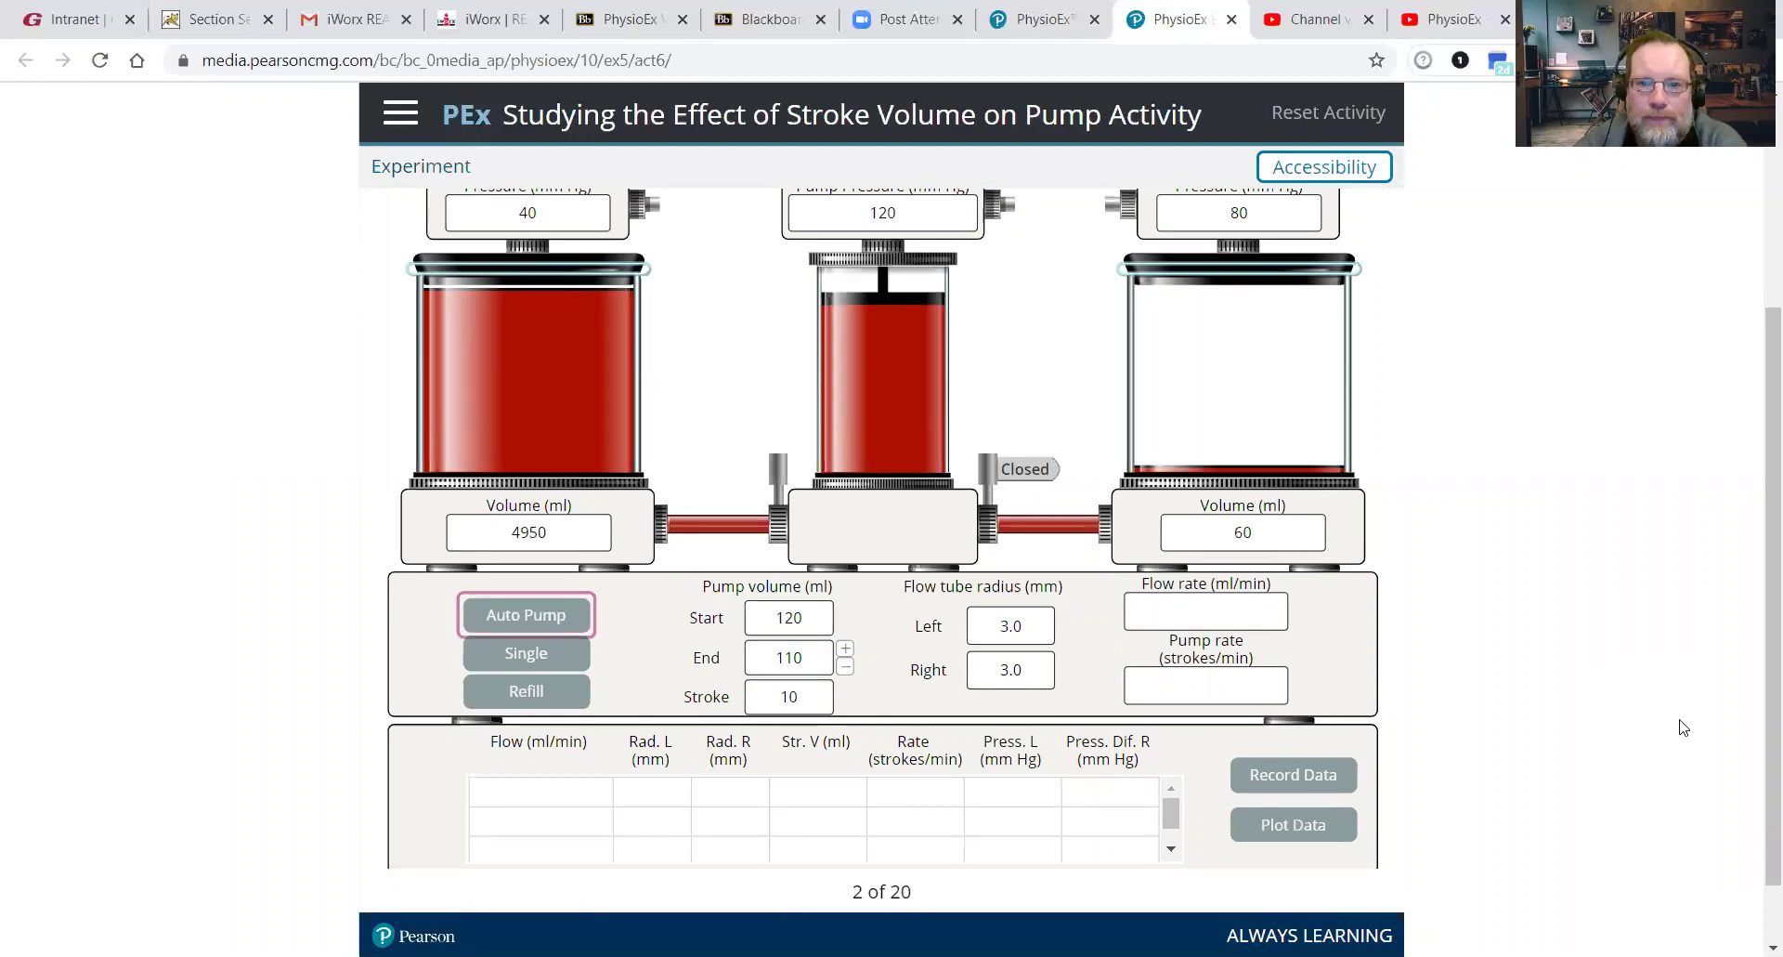
{"action": "scroll", "coordinate": [1683, 728], "scroll_direction": "down", "scroll_amount": 1}
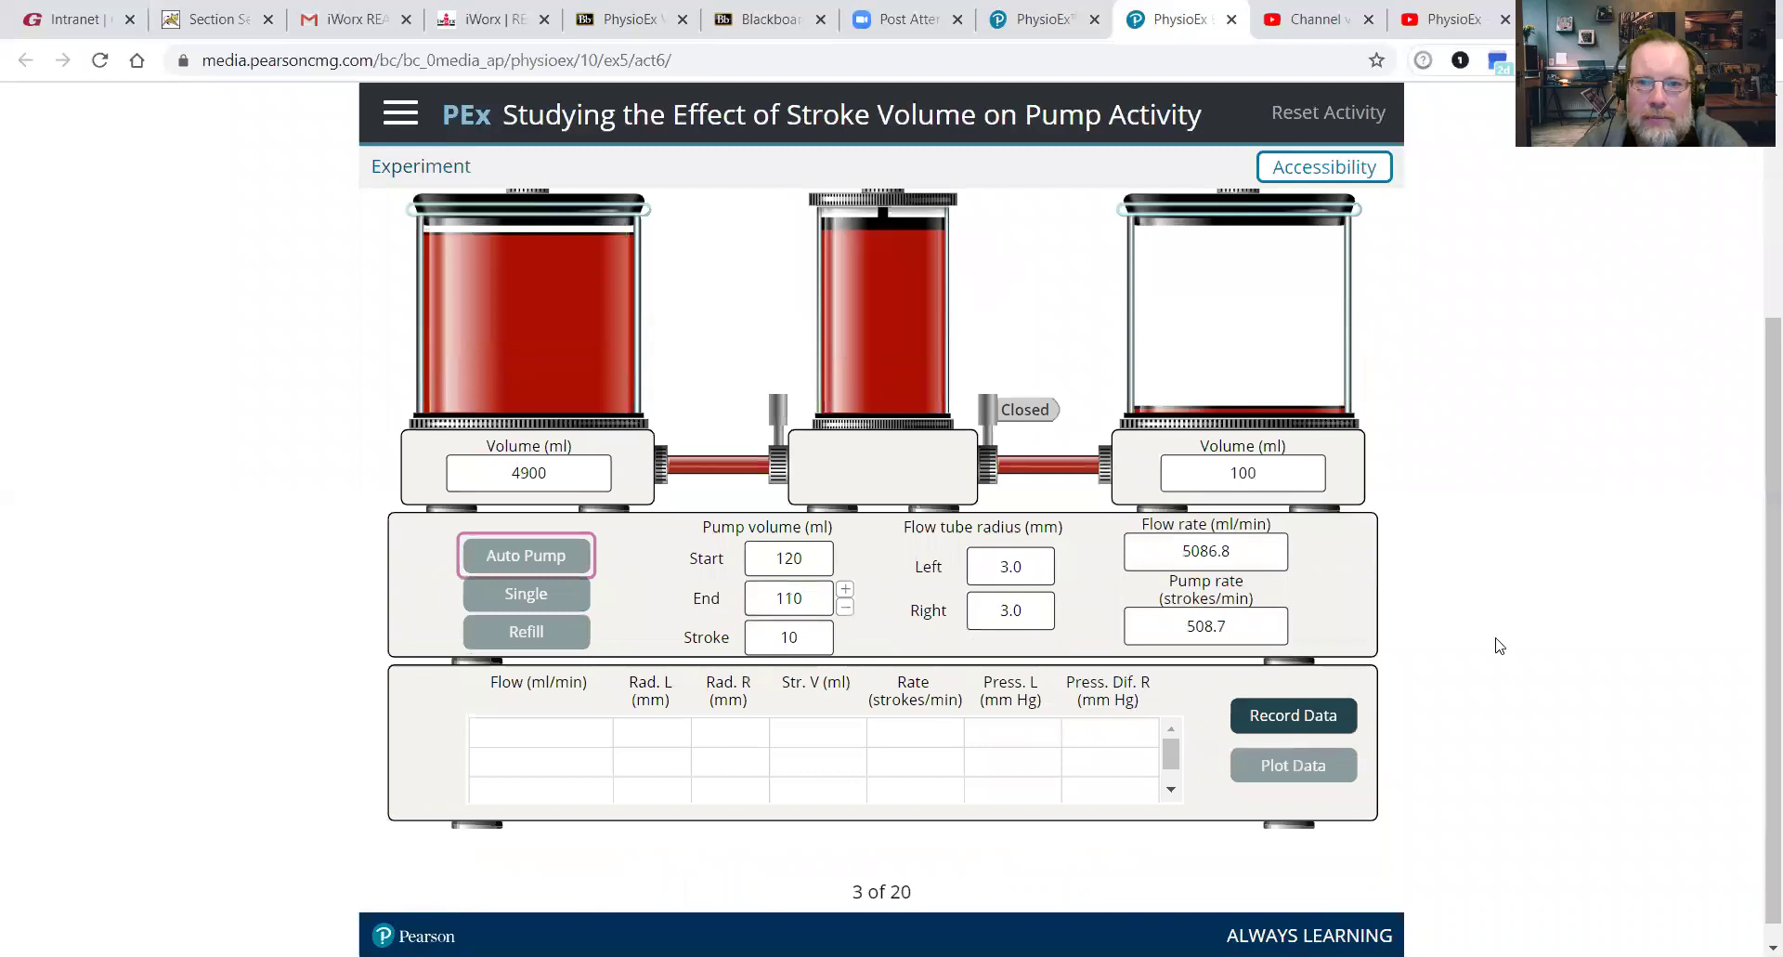
Record the 10 ml stroke volume run in the data table and refill the left beaker.
{"action": "scroll", "coordinate": [1755, 567], "scroll_direction": "up", "scroll_amount": 2}
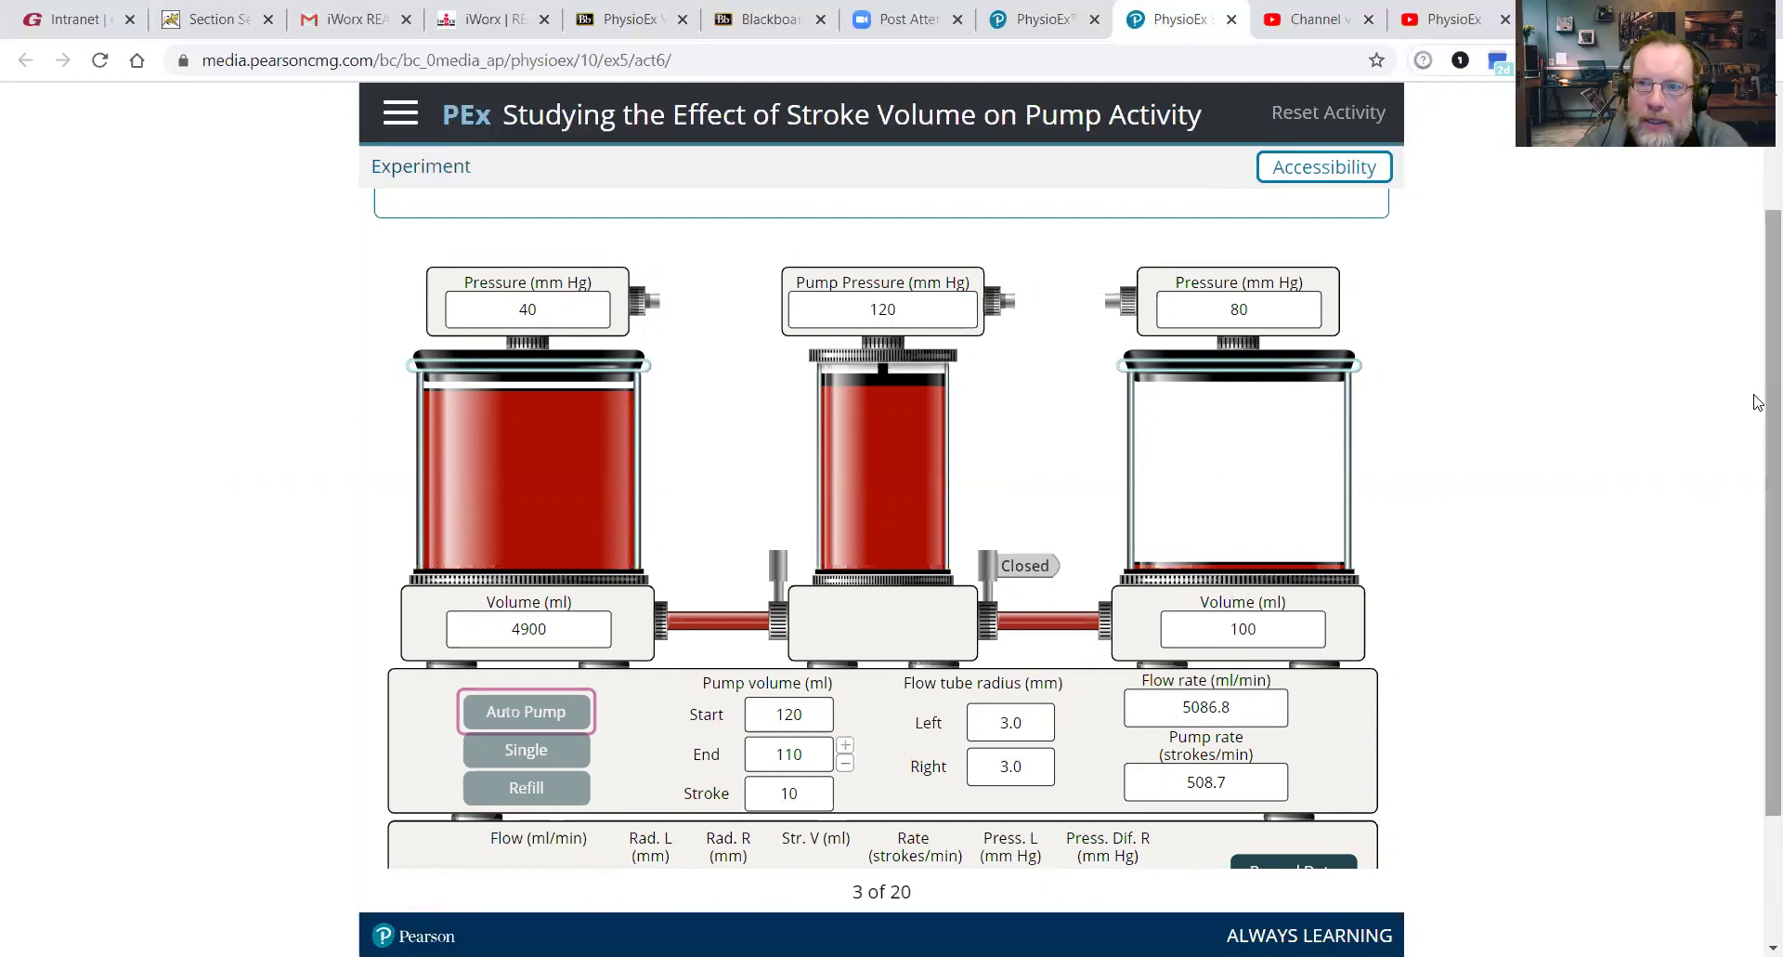
{"action": "scroll", "coordinate": [1759, 402], "scroll_direction": "down", "scroll_amount": 2}
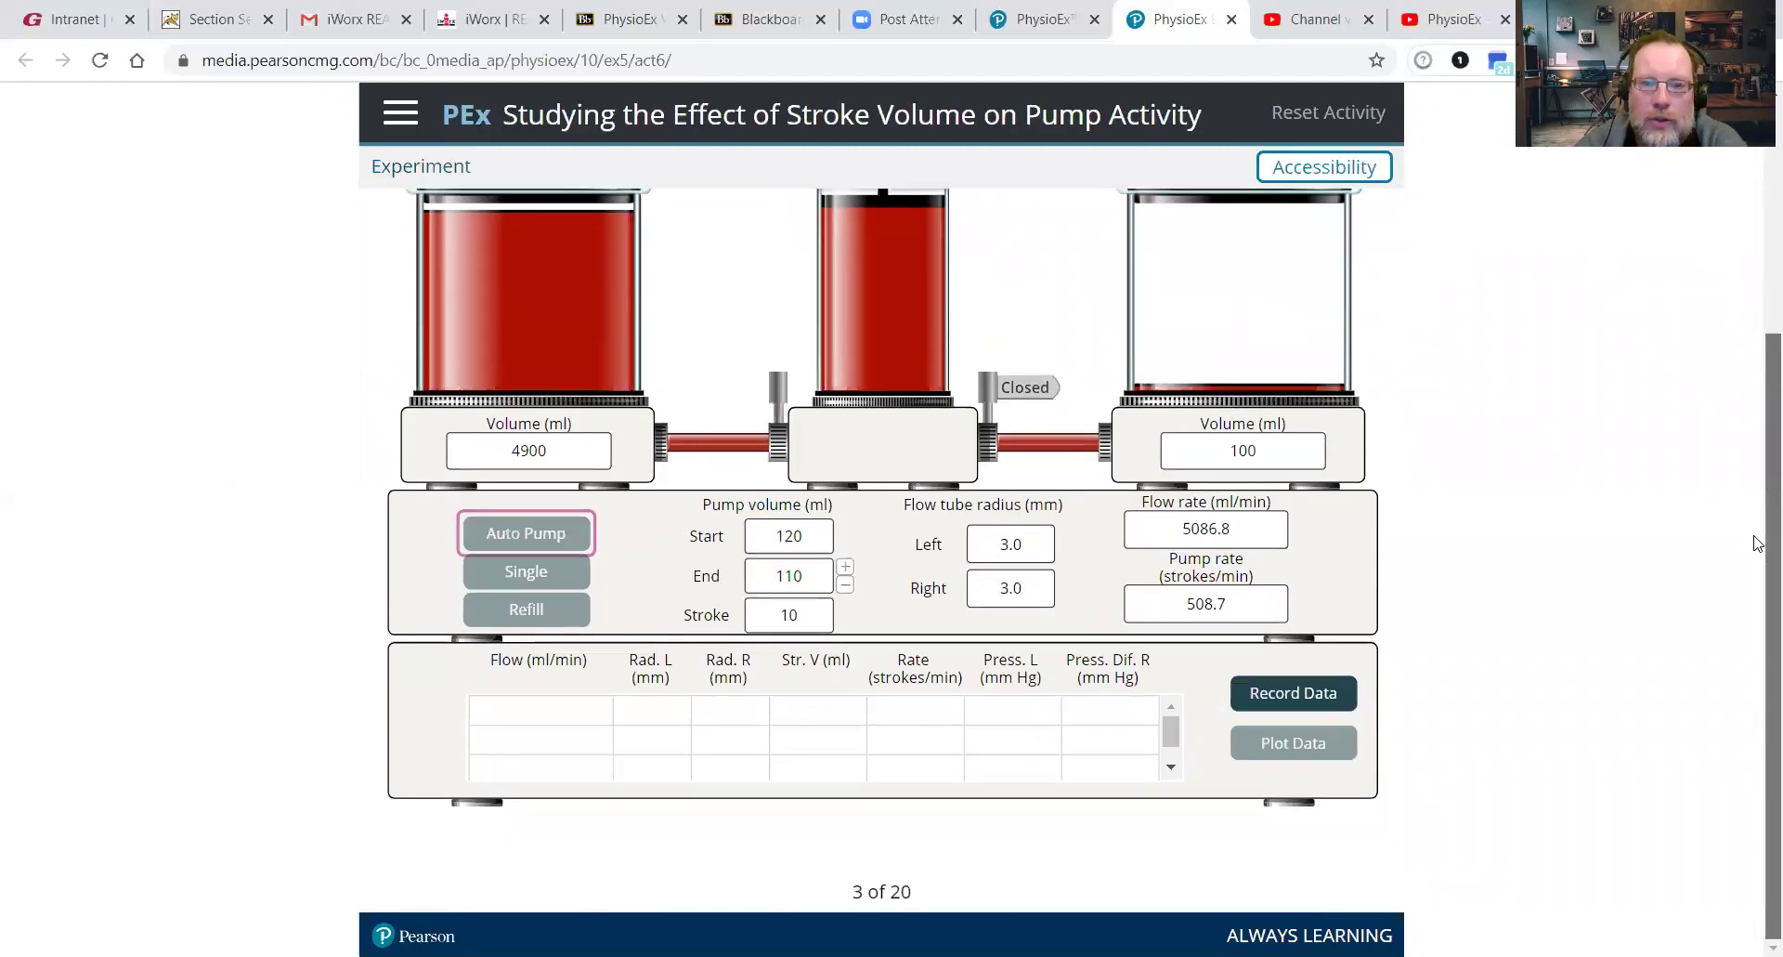
{"action": "left_click", "coordinate": [1328, 708]}
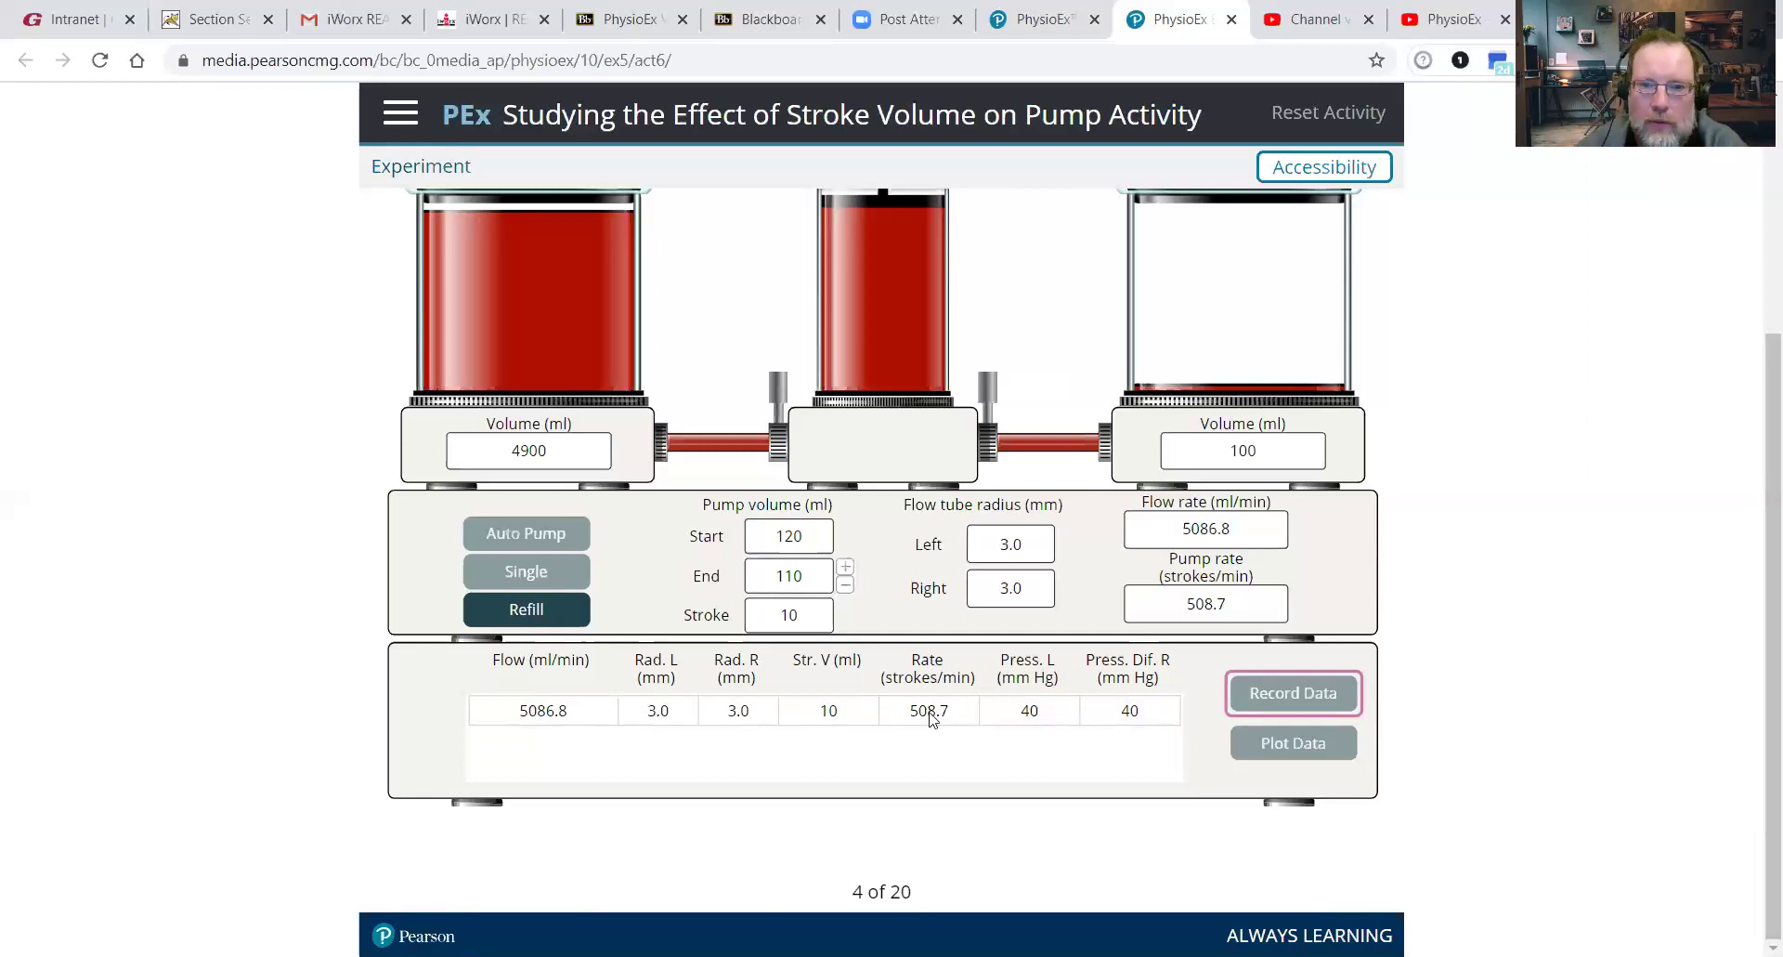
{"action": "left_click", "coordinate": [556, 608]}
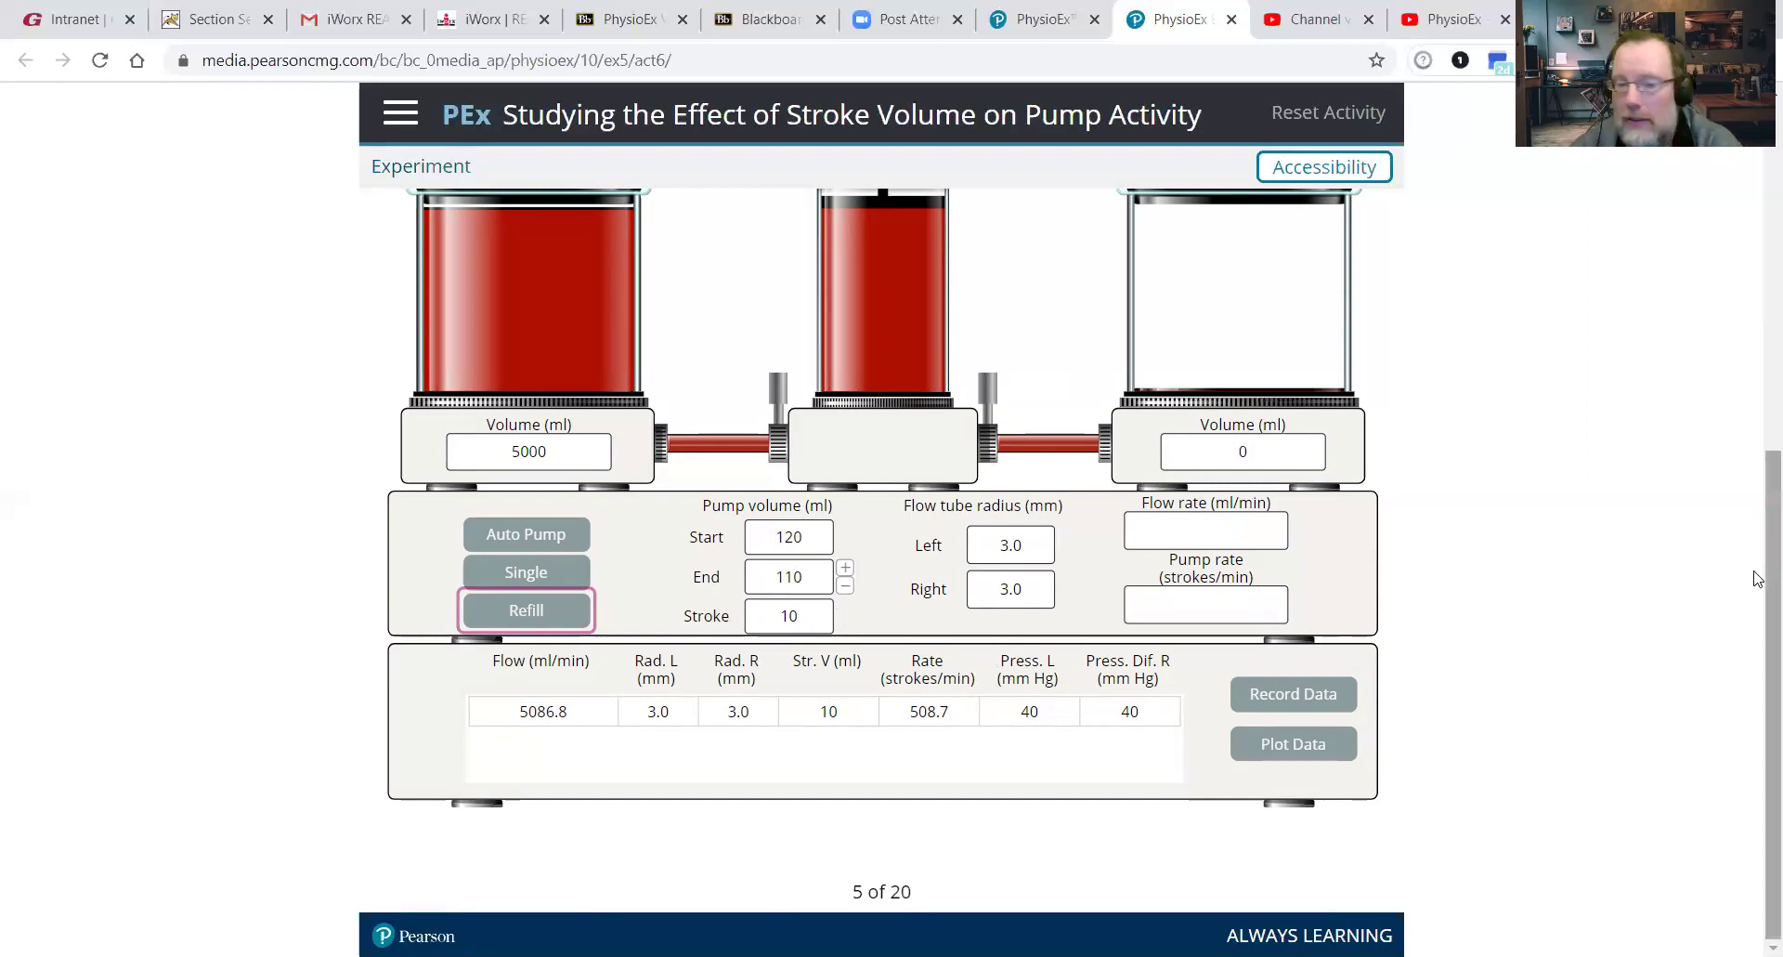
Answer the Predict Question with "The pump rate will decrease to maintain cardiac output" and submit it.
{"action": "left_click_drag", "start_coordinate": [1756, 578], "coordinate": [1758, 221]}
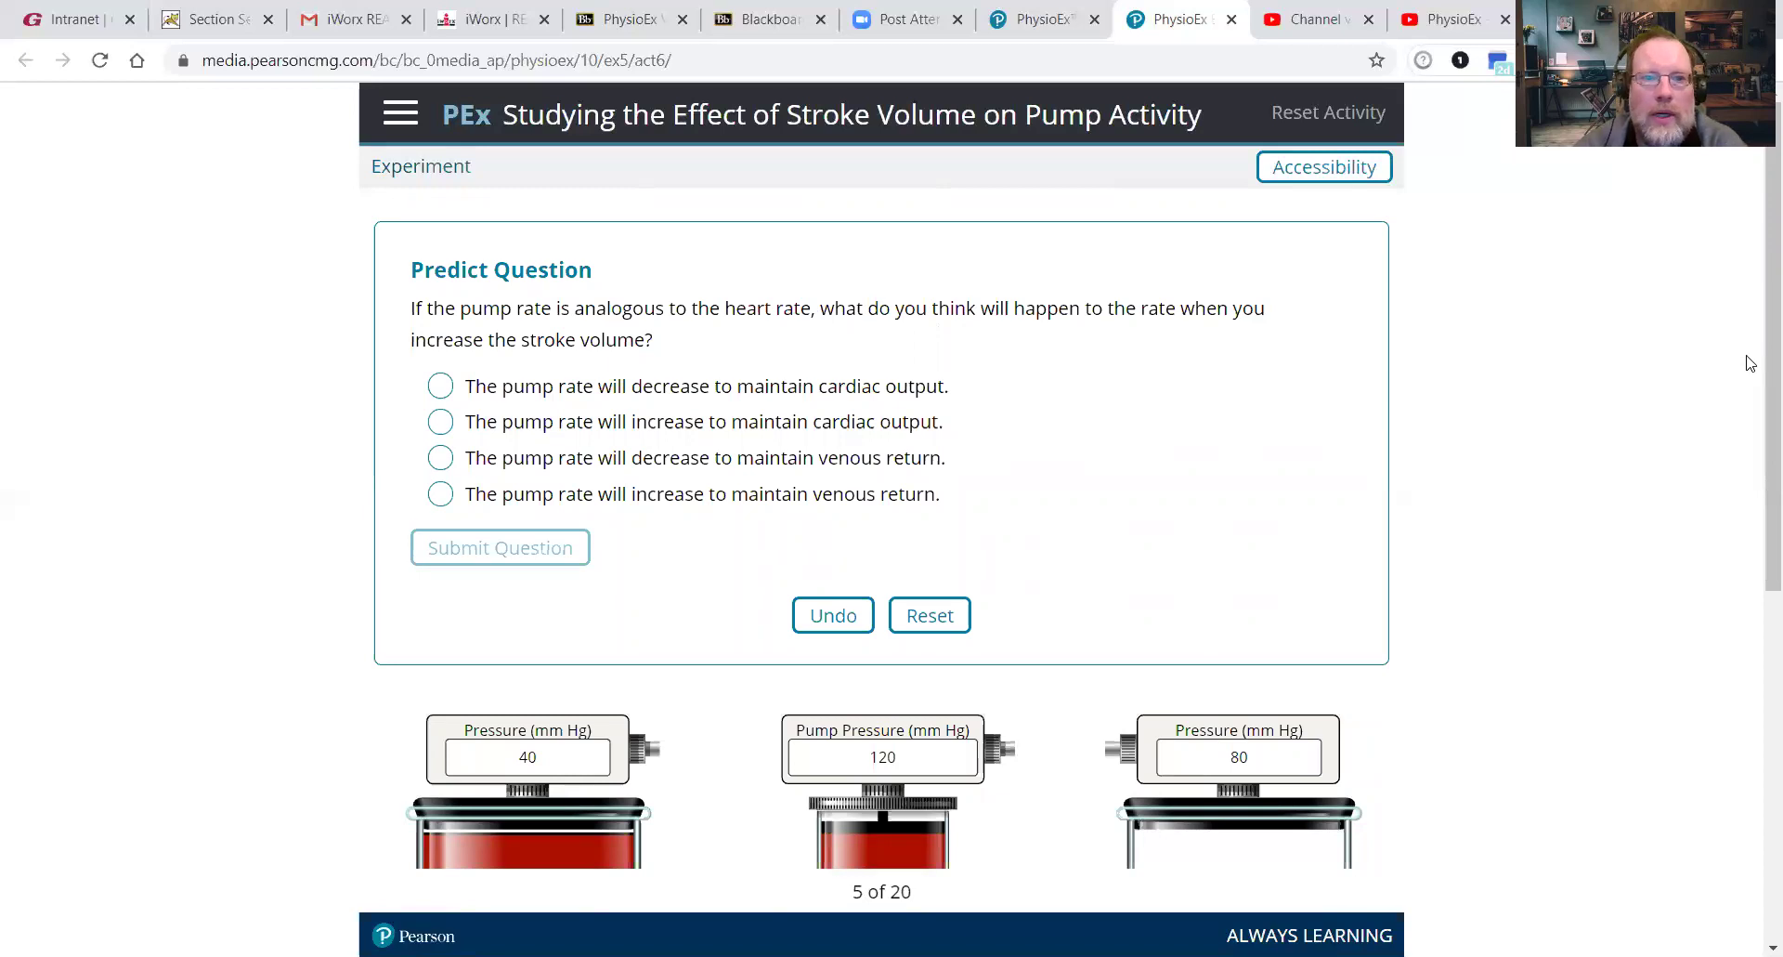
{"action": "left_click_drag", "start_coordinate": [1758, 356], "coordinate": [1757, 416]}
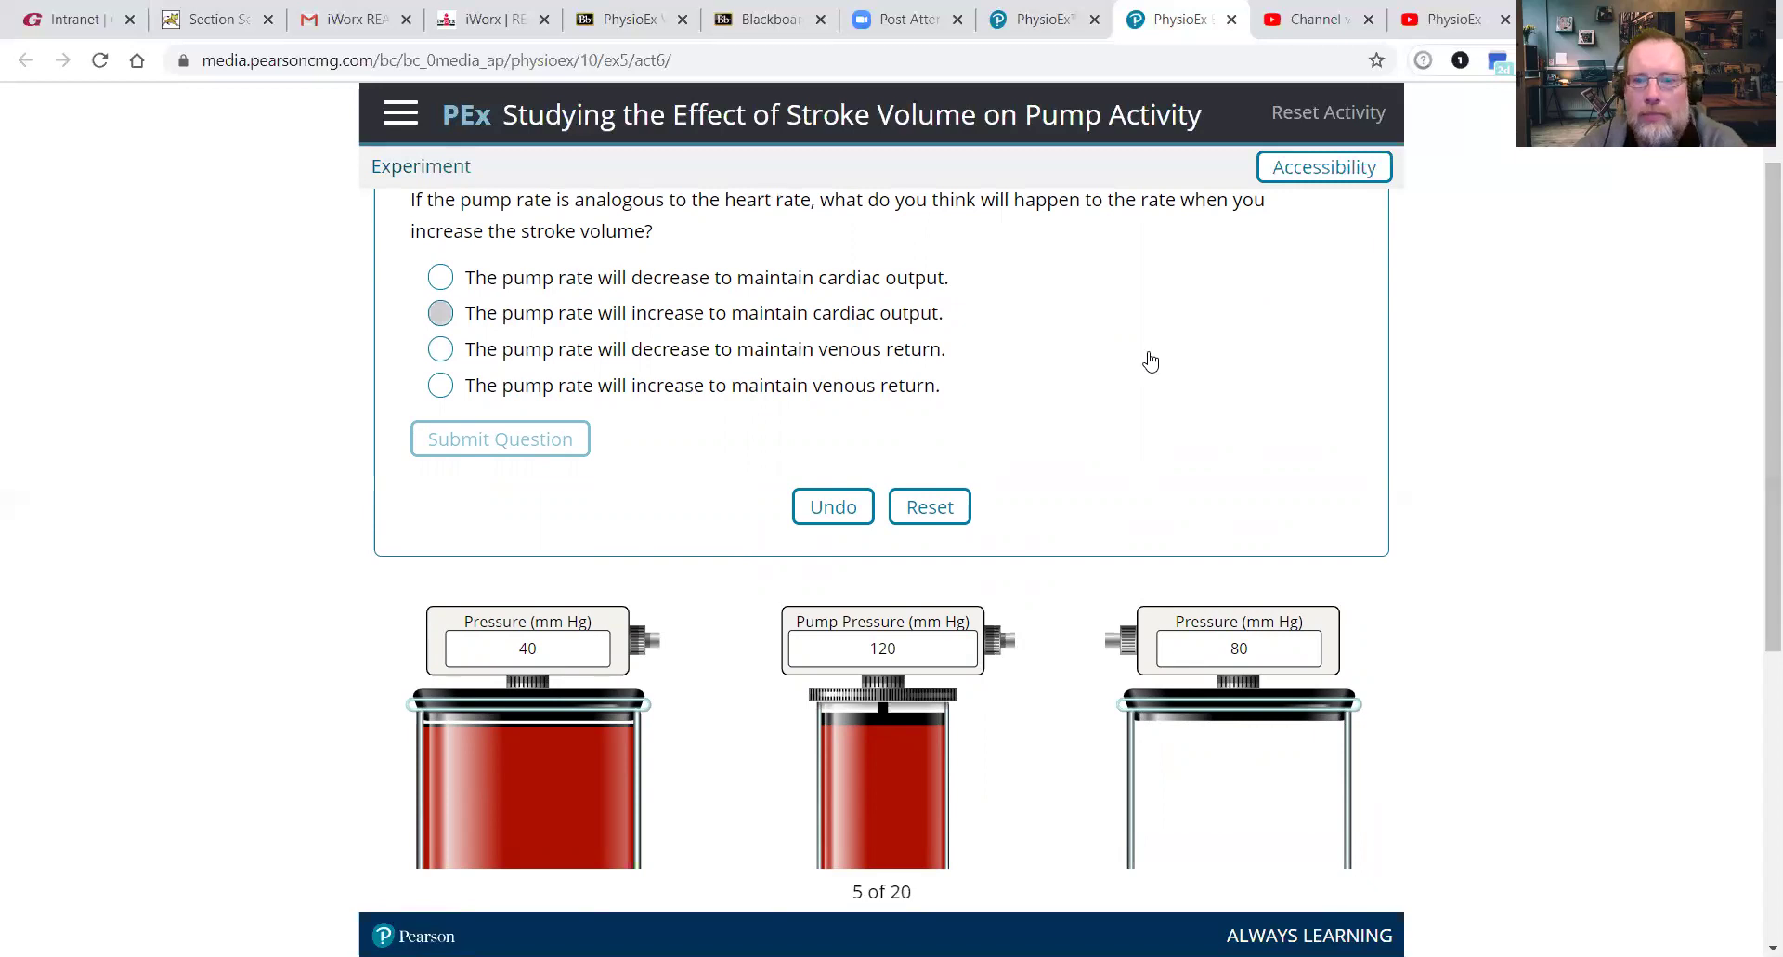
{"action": "left_click_drag", "start_coordinate": [1757, 499], "coordinate": [1722, 796]}
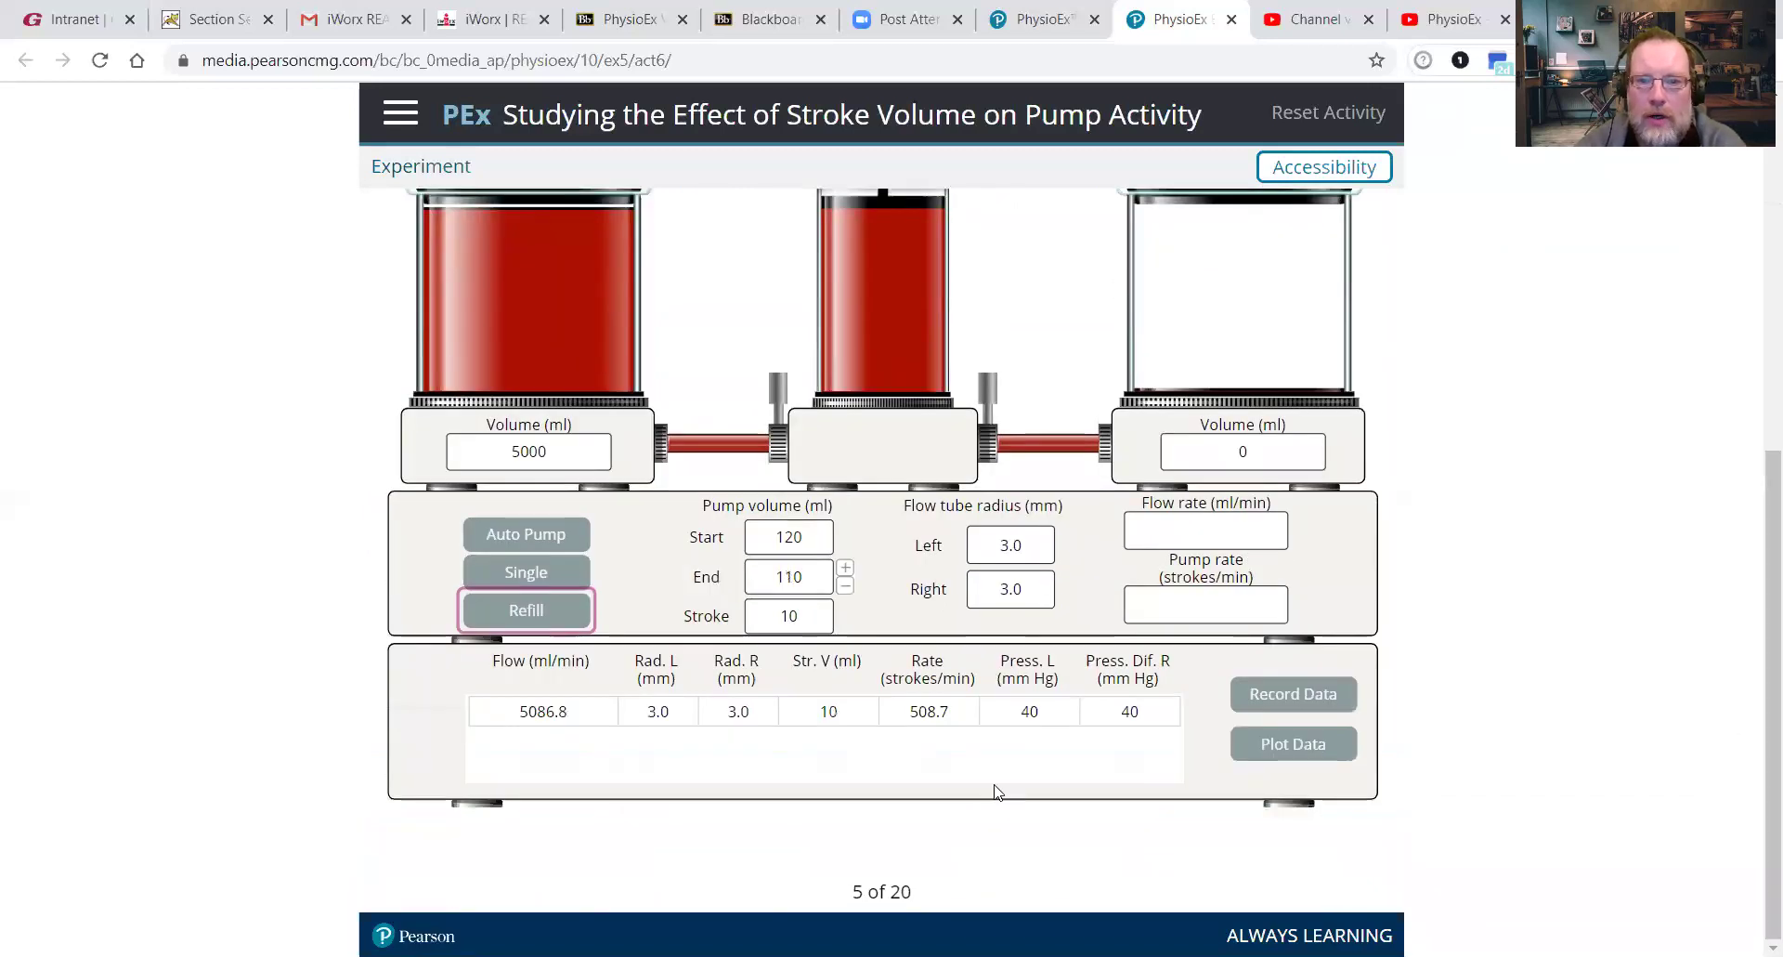
{"action": "left_click_drag", "start_coordinate": [1757, 495], "coordinate": [1758, 457]}
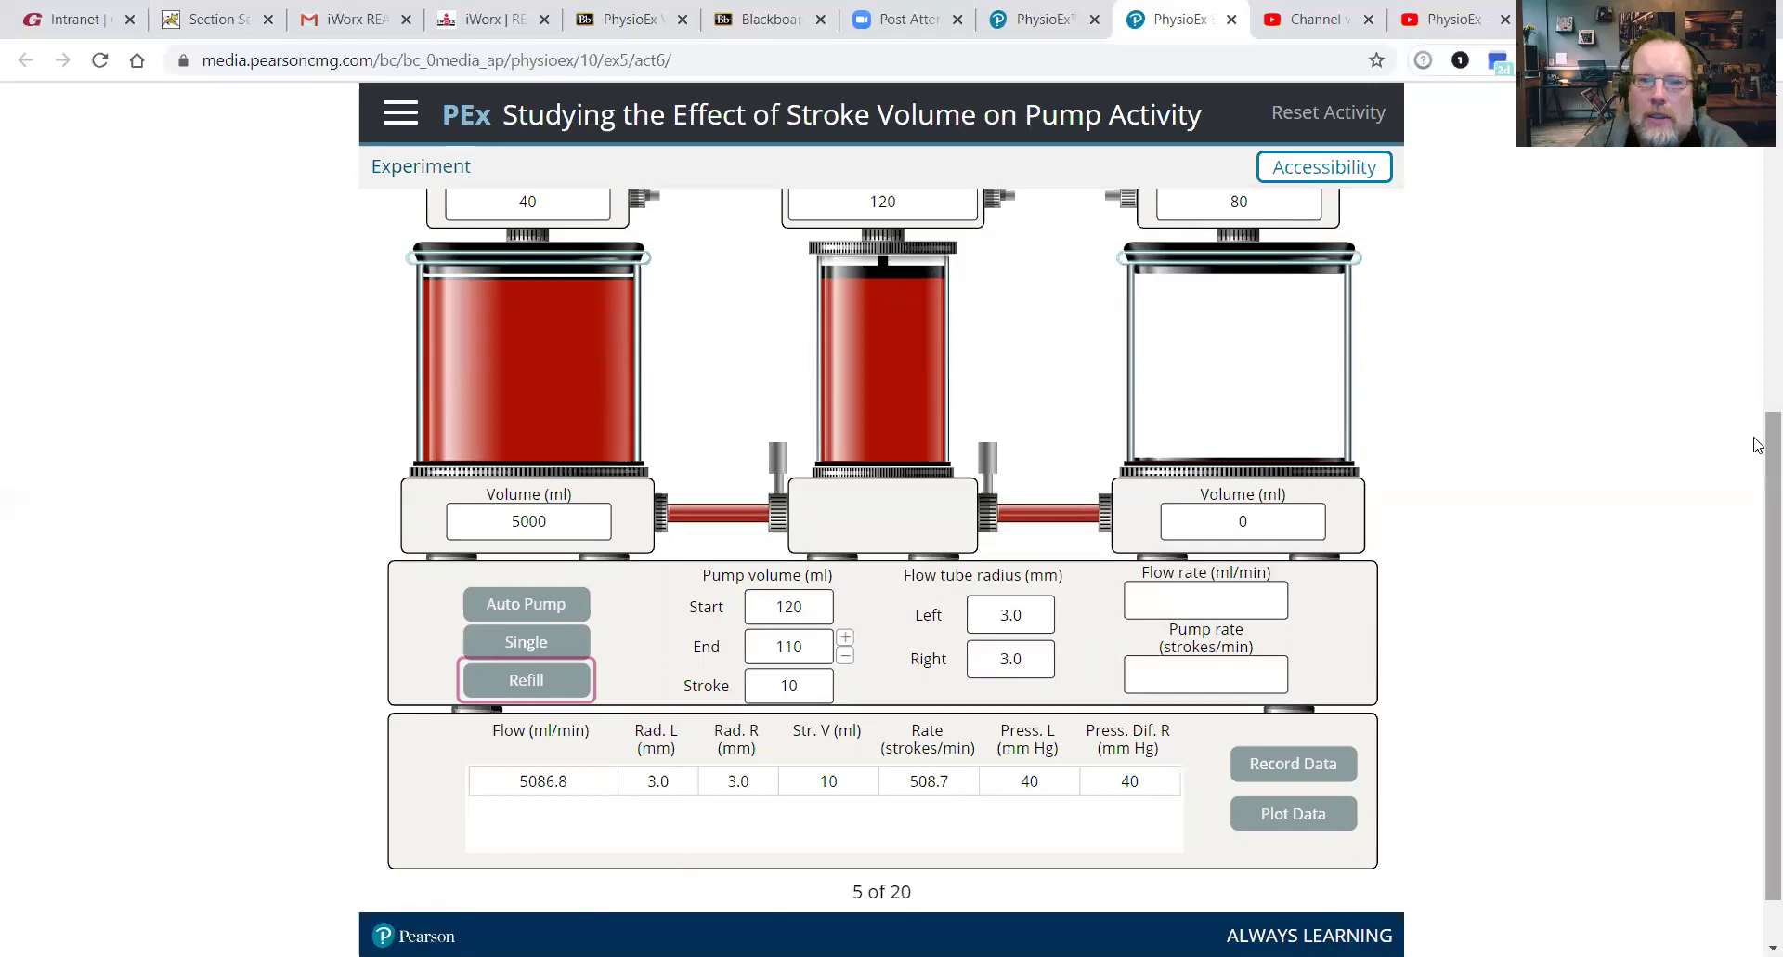
{"action": "left_click_drag", "start_coordinate": [1759, 444], "coordinate": [1759, 182]}
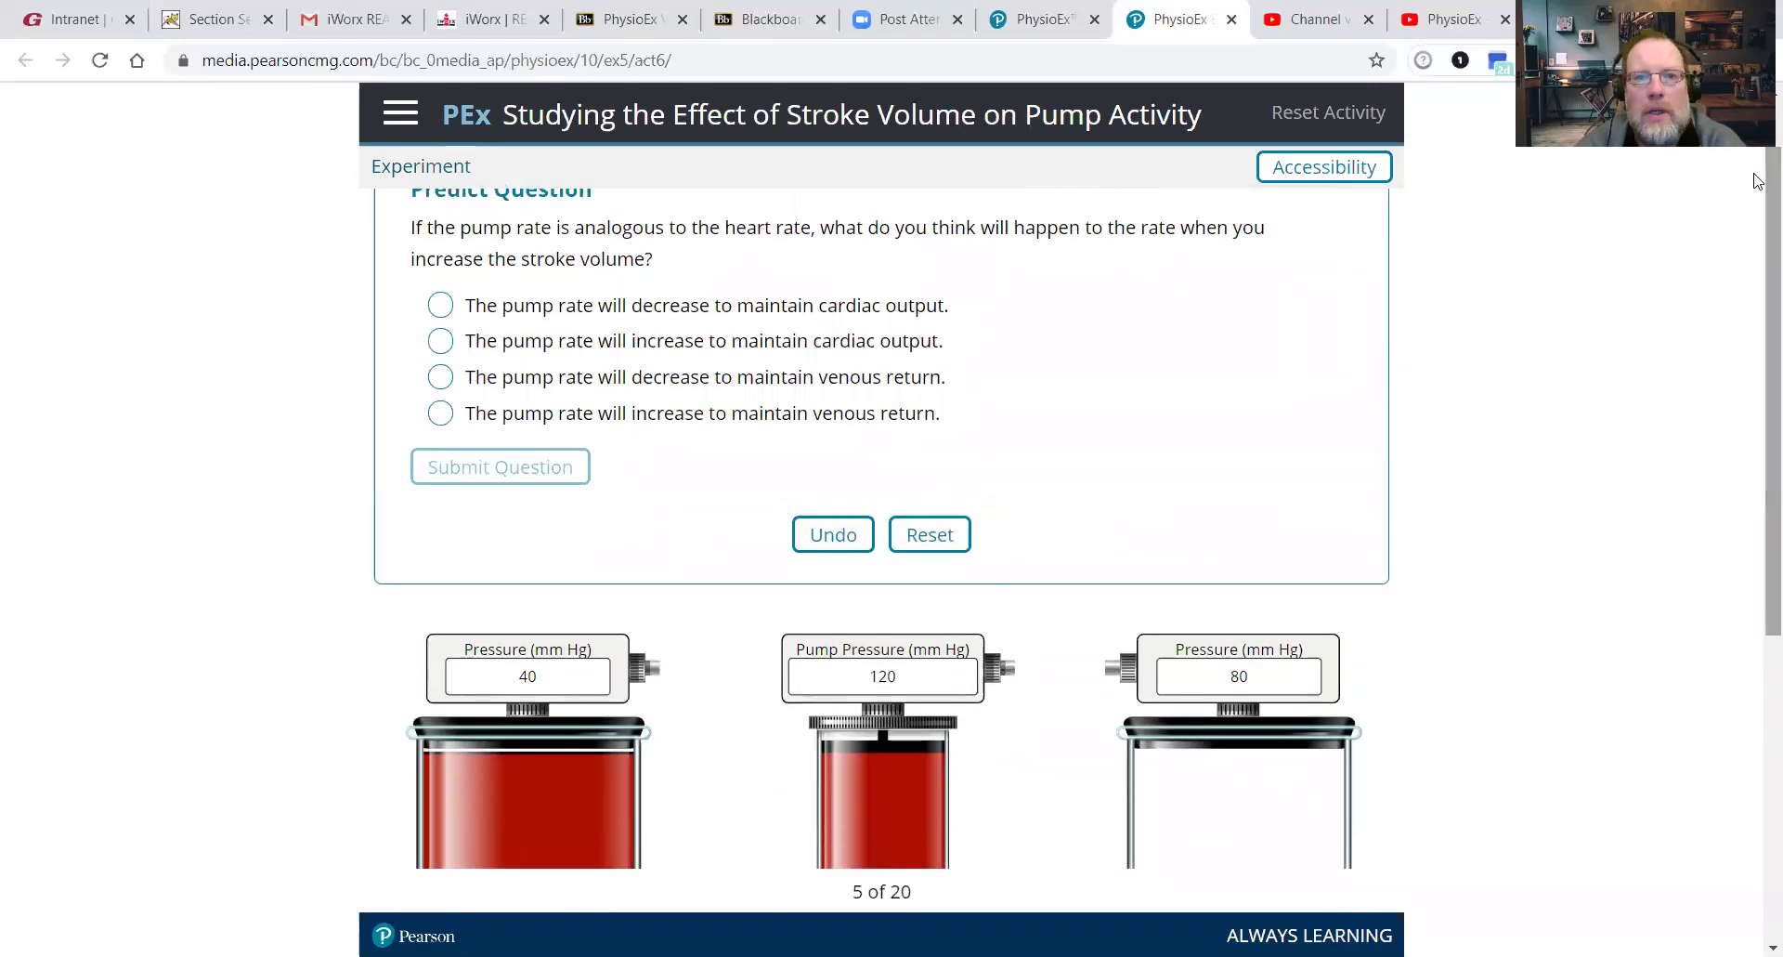
{"action": "left_click", "coordinate": [440, 305]}
{"action": "left_click", "coordinate": [522, 466]}
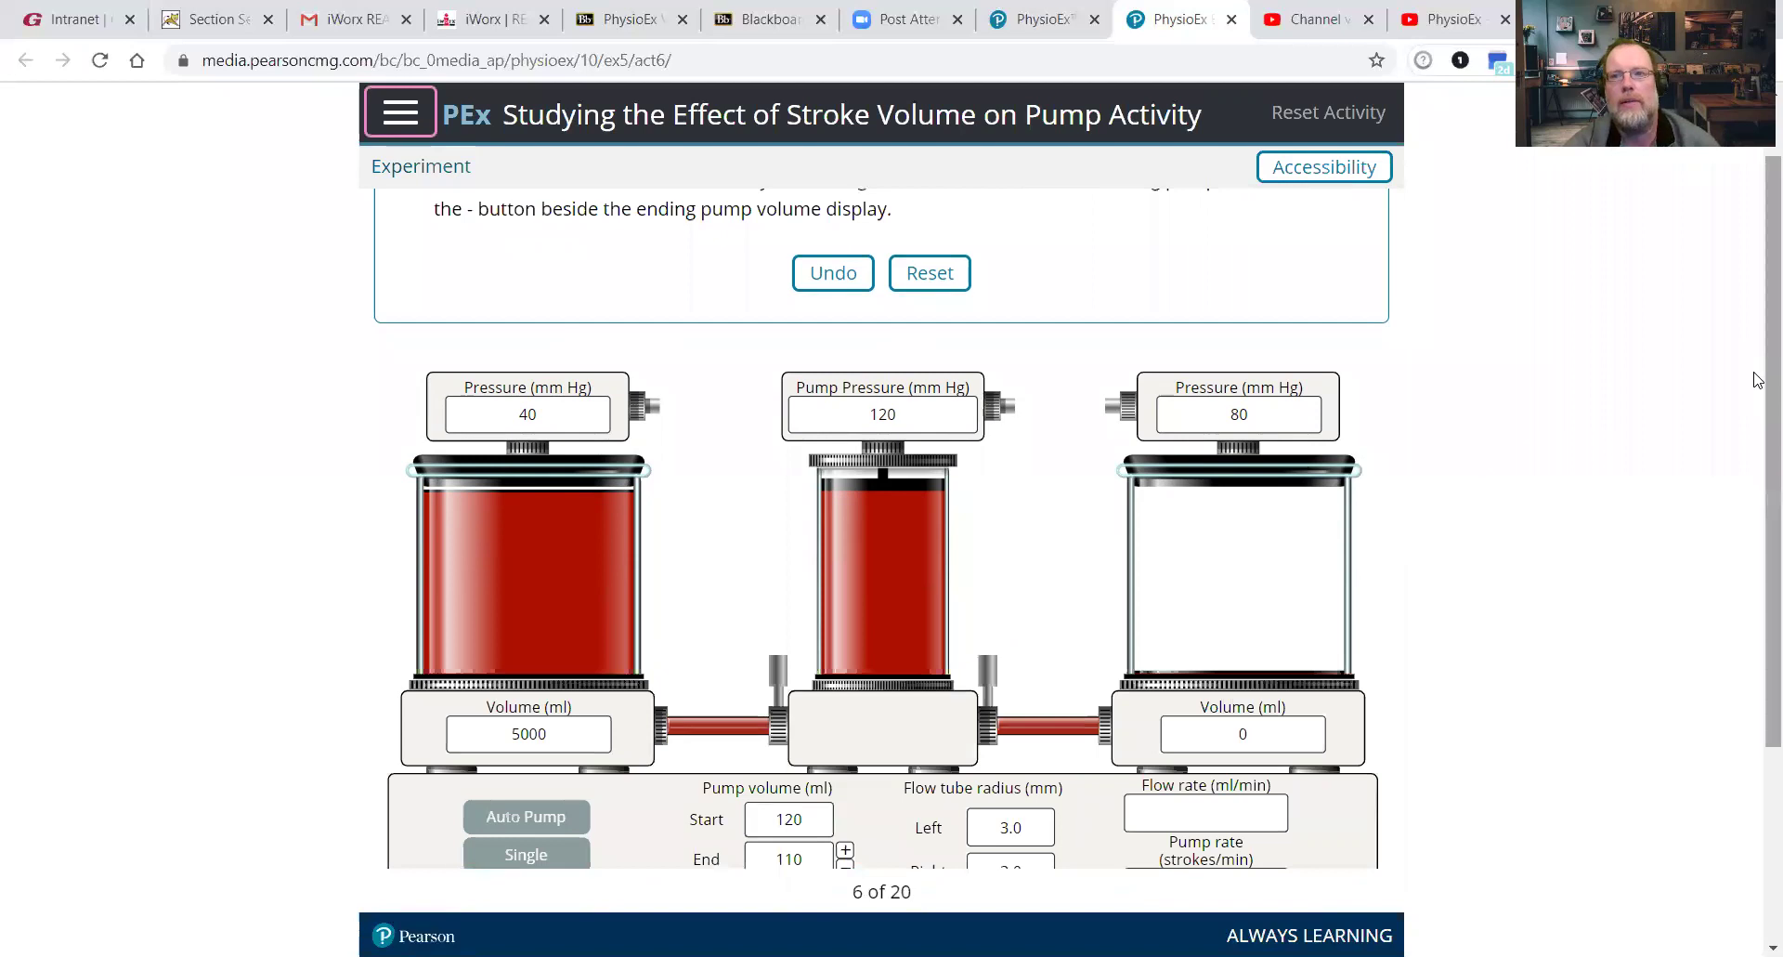
Decrease the ending pump volume (ESV) to 100 ml for a stroke volume of 20 ml.
{"action": "left_click_drag", "start_coordinate": [1758, 342], "coordinate": [1756, 522]}
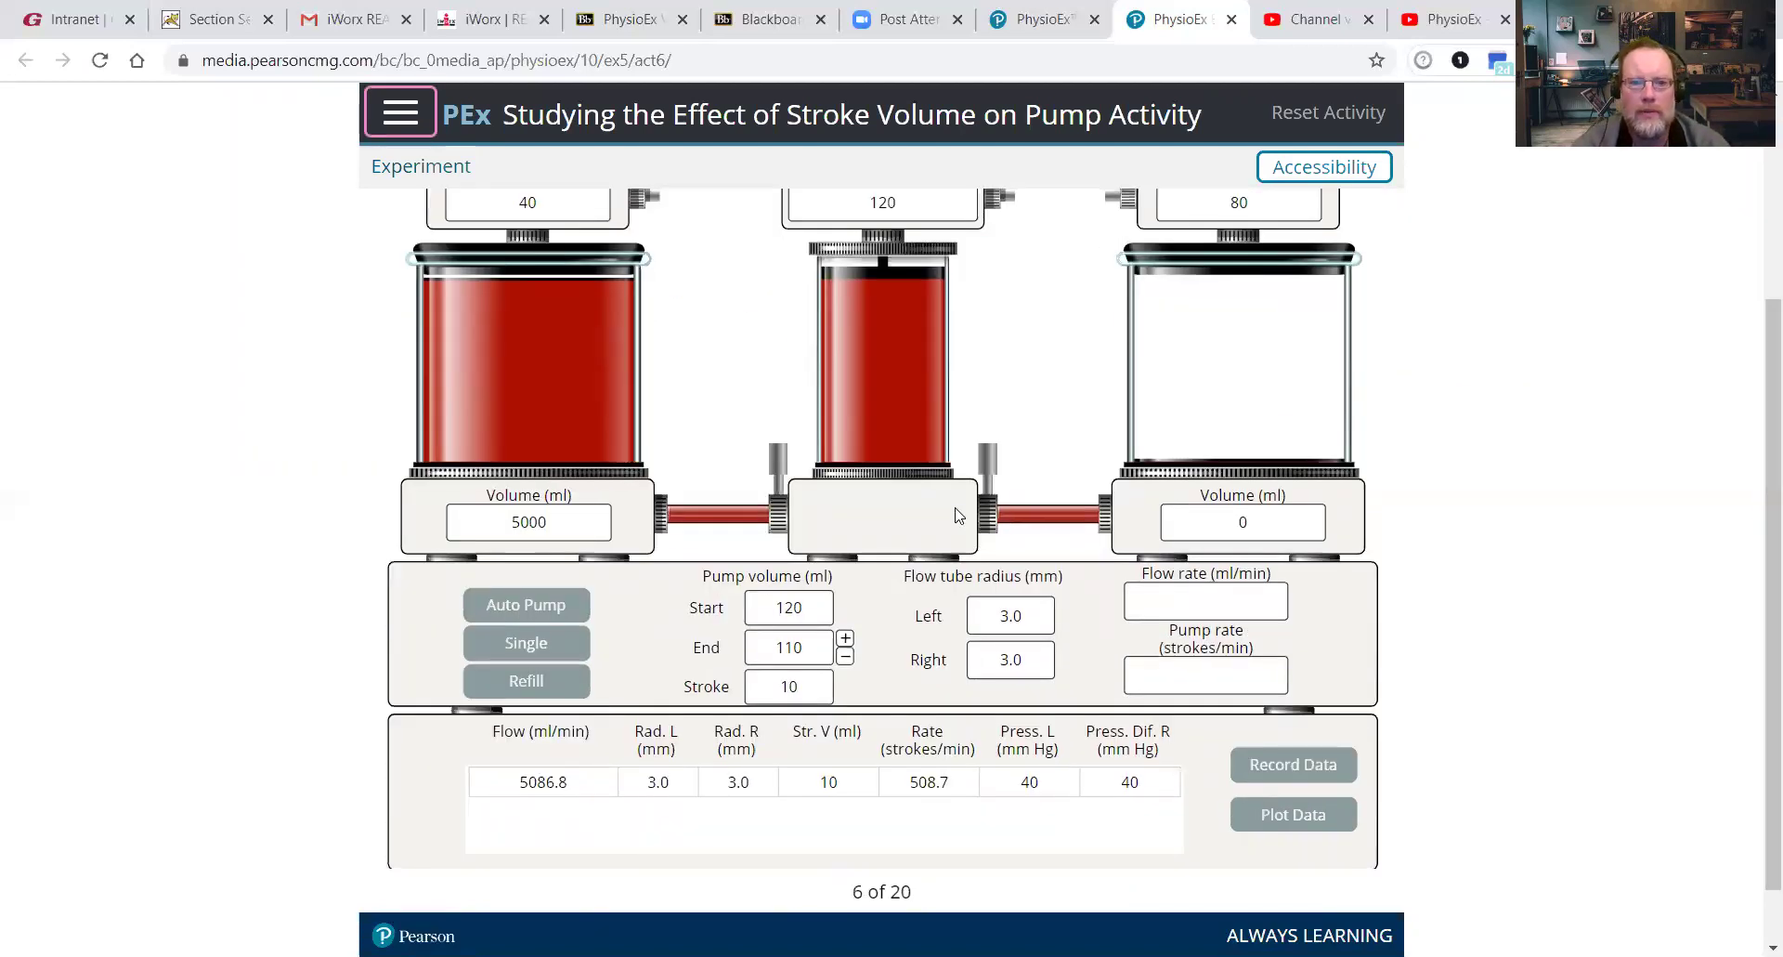
{"action": "left_click", "coordinate": [848, 654]}
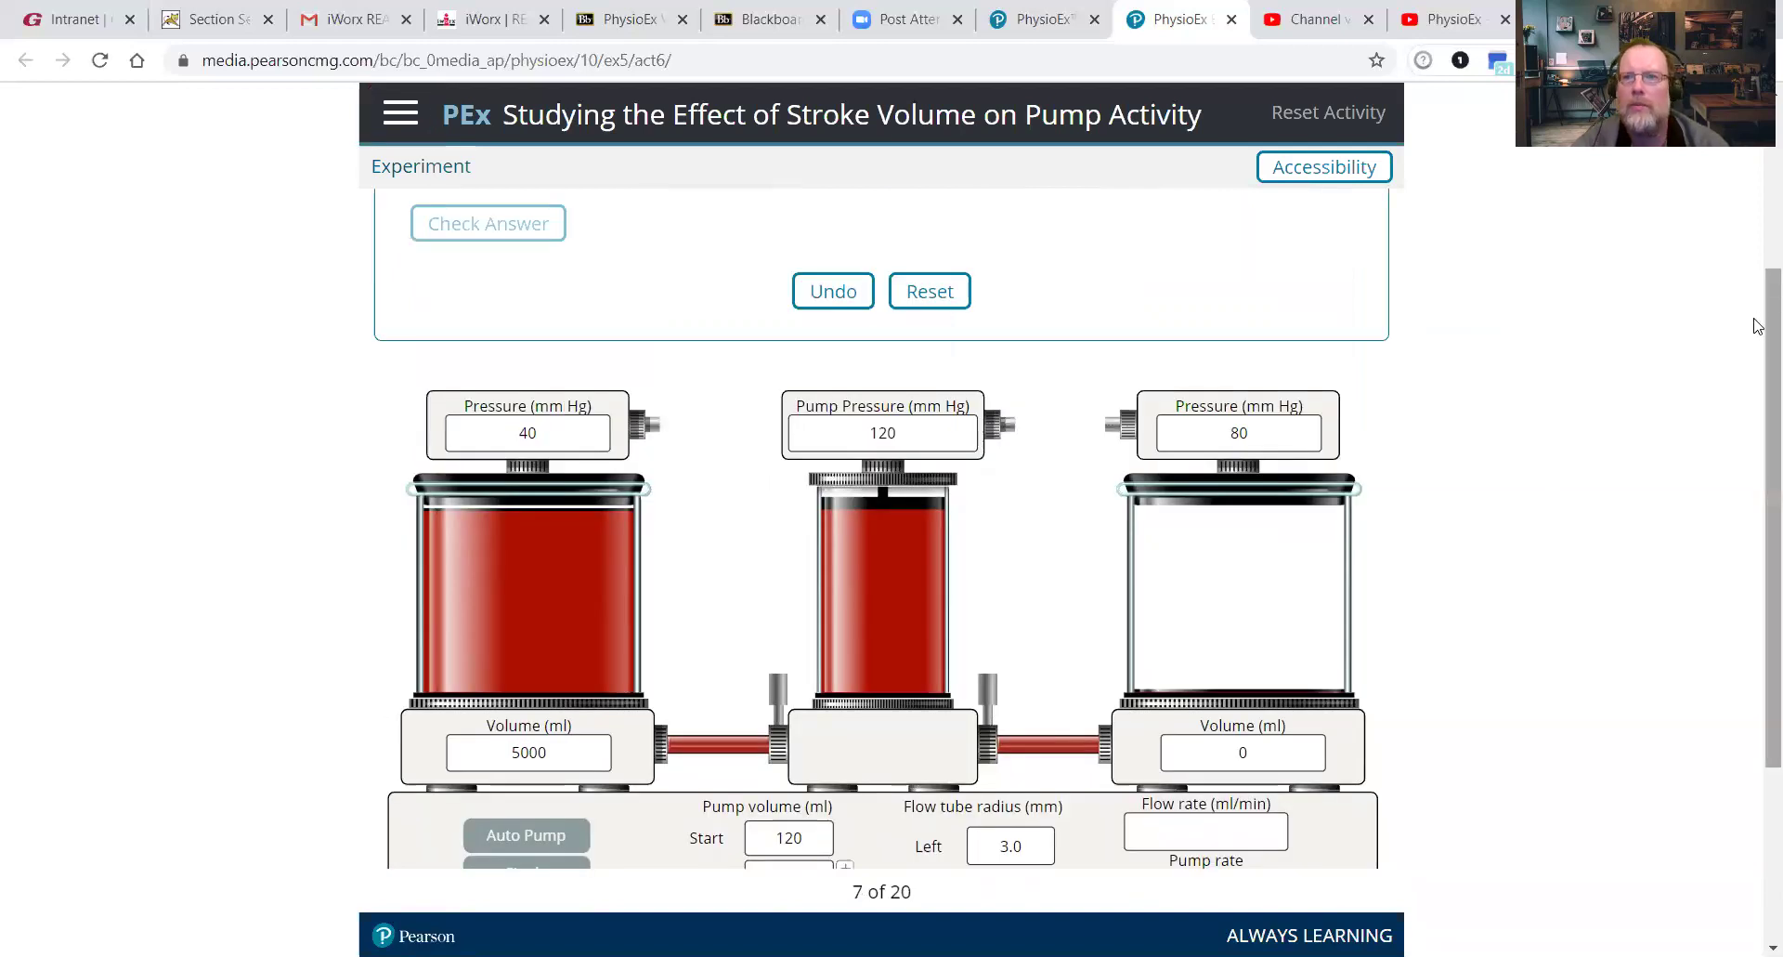
Answer the Stop & Think Question with "The heart intrinsically alters stroke volume to accommodate changes in preload" and check the answer.
{"action": "scroll", "coordinate": [1756, 402], "scroll_direction": "up", "scroll_amount": 2}
{"action": "scroll", "coordinate": [1759, 506], "scroll_direction": "down", "scroll_amount": 5}
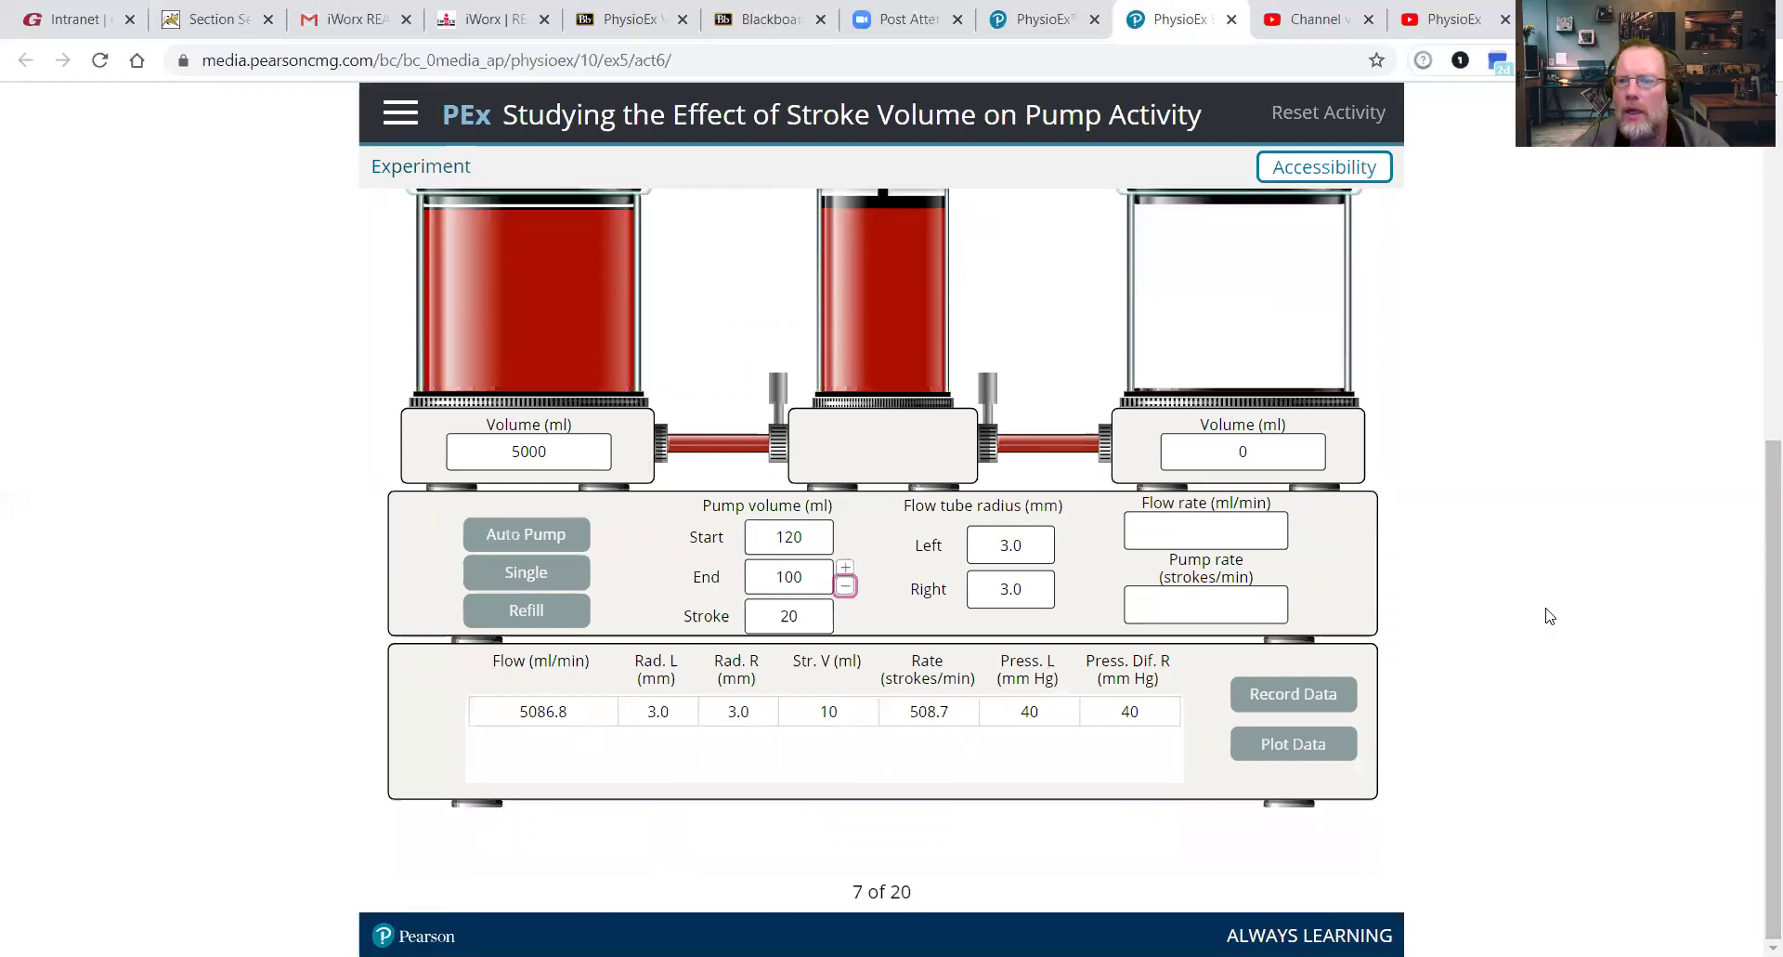
{"action": "left_click_drag", "start_coordinate": [1756, 598], "coordinate": [1758, 277]}
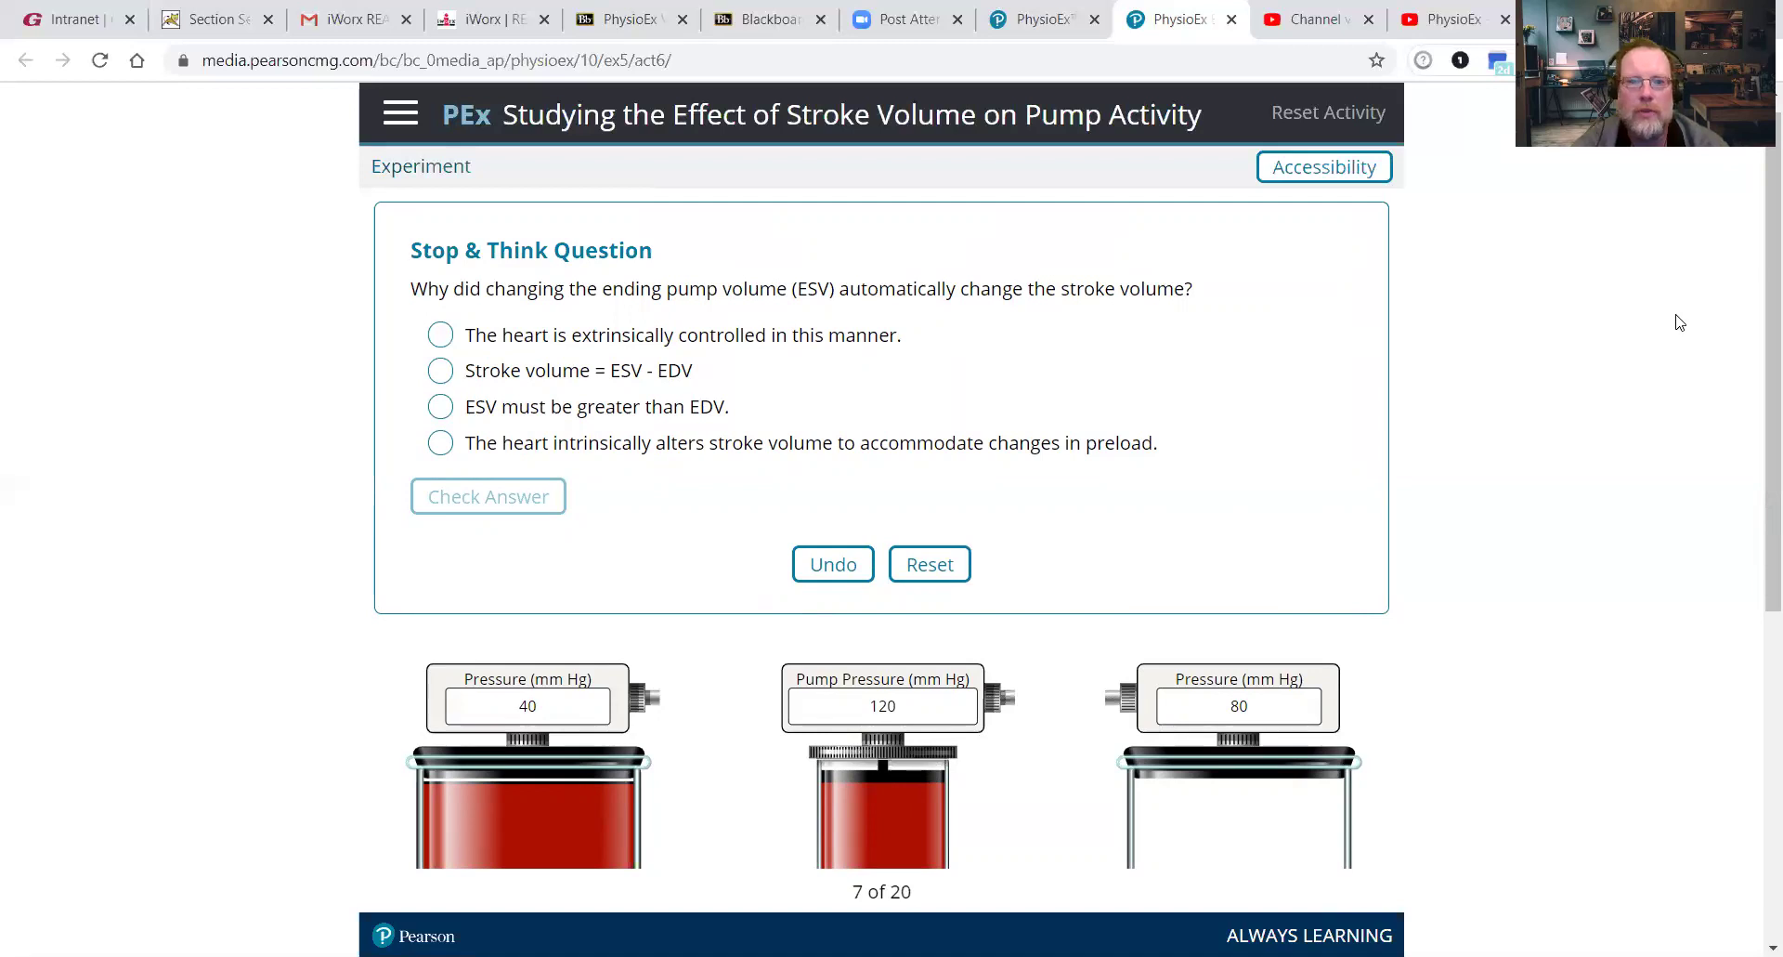
{"action": "scroll", "coordinate": [1679, 323], "scroll_direction": "down", "scroll_amount": 5}
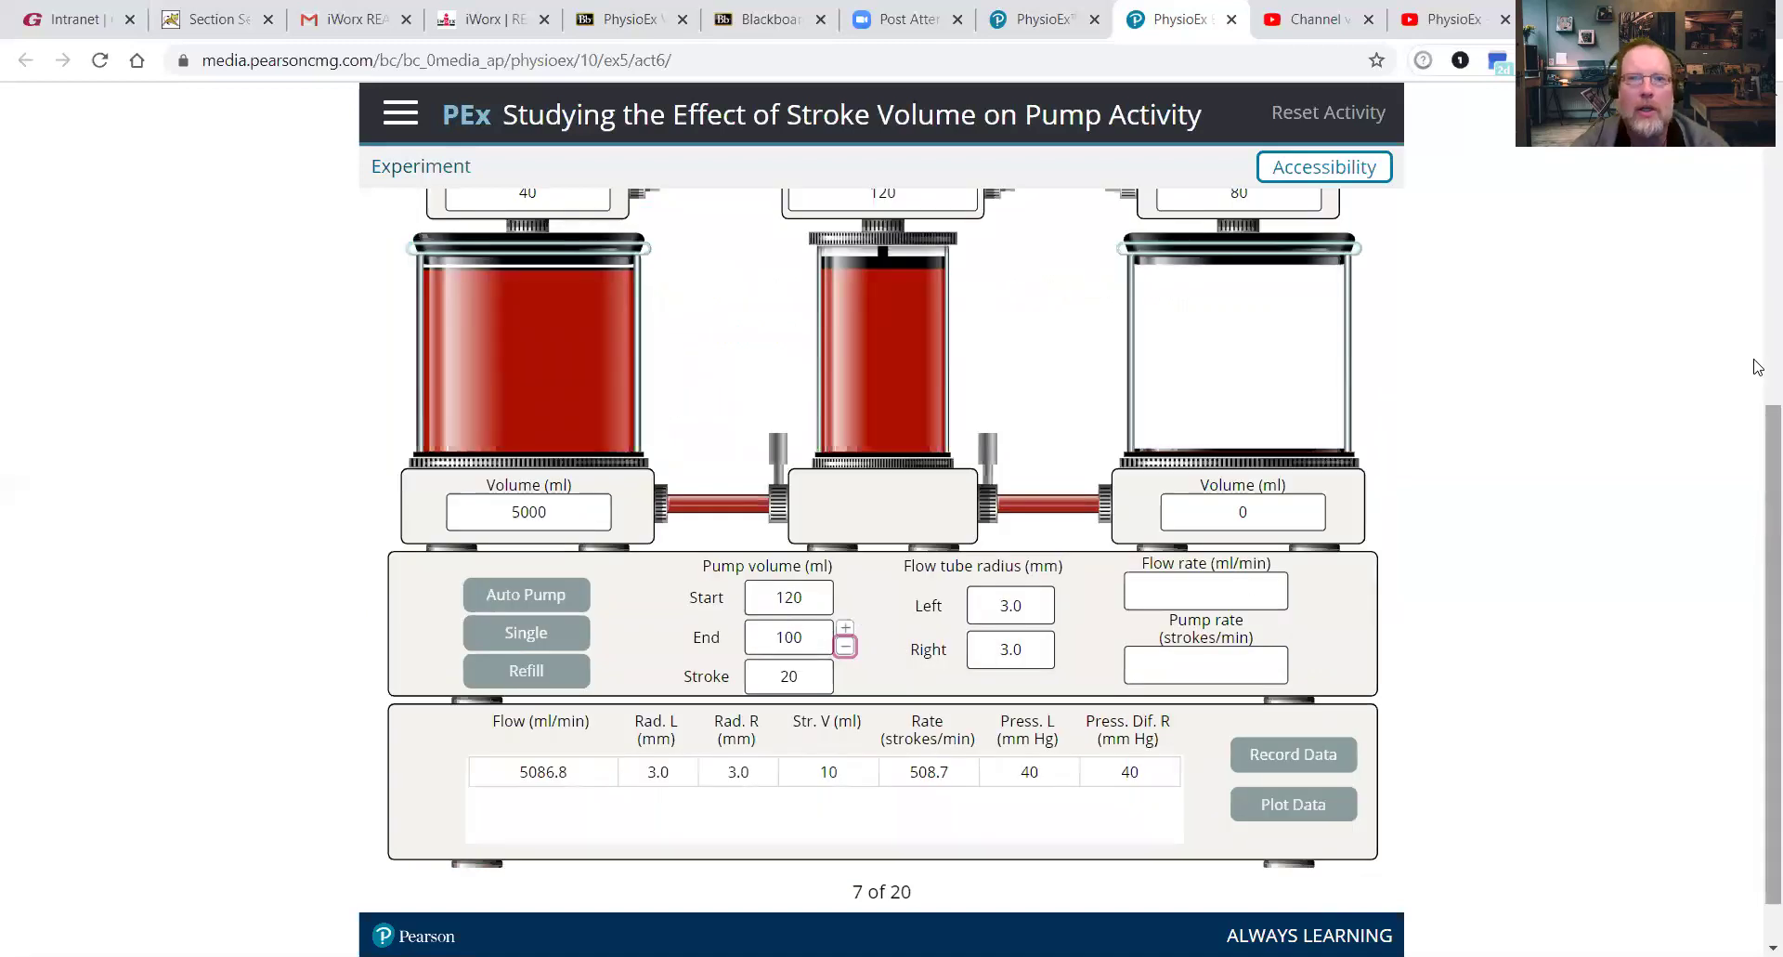
{"action": "scroll", "coordinate": [1758, 367], "scroll_direction": "up", "scroll_amount": 5}
{"action": "scroll", "coordinate": [1759, 279], "scroll_direction": "down", "scroll_amount": 5}
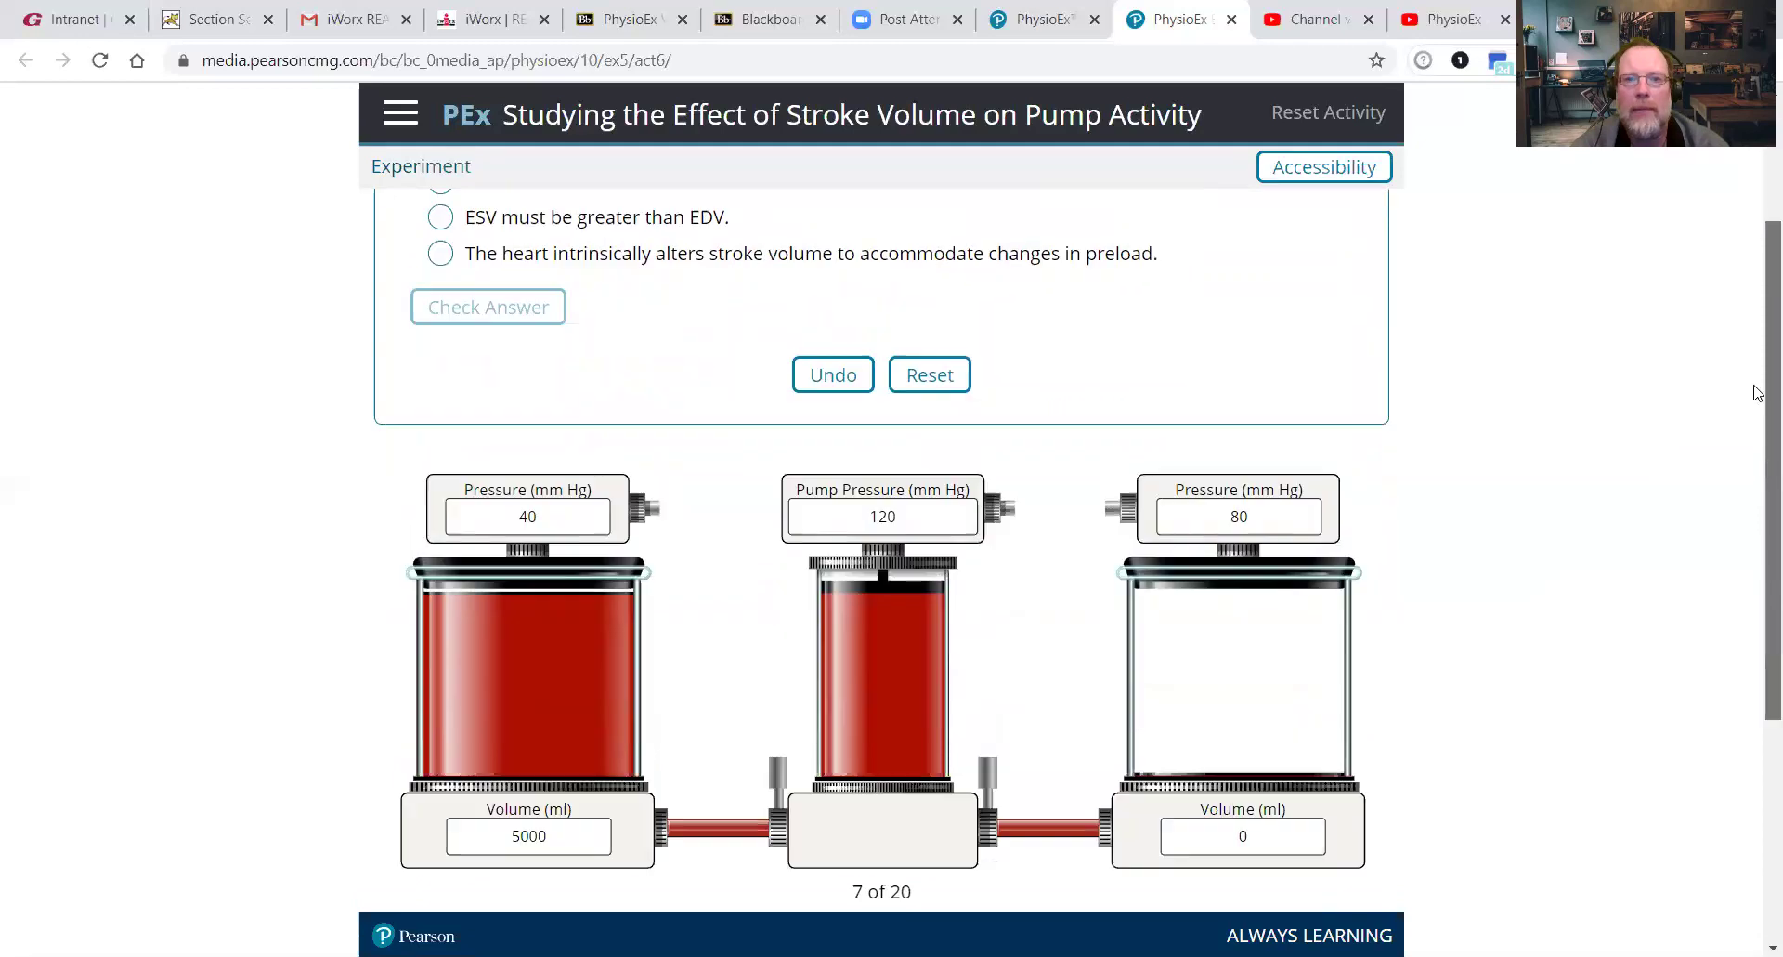
{"action": "scroll", "coordinate": [1758, 371], "scroll_direction": "up", "scroll_amount": 5}
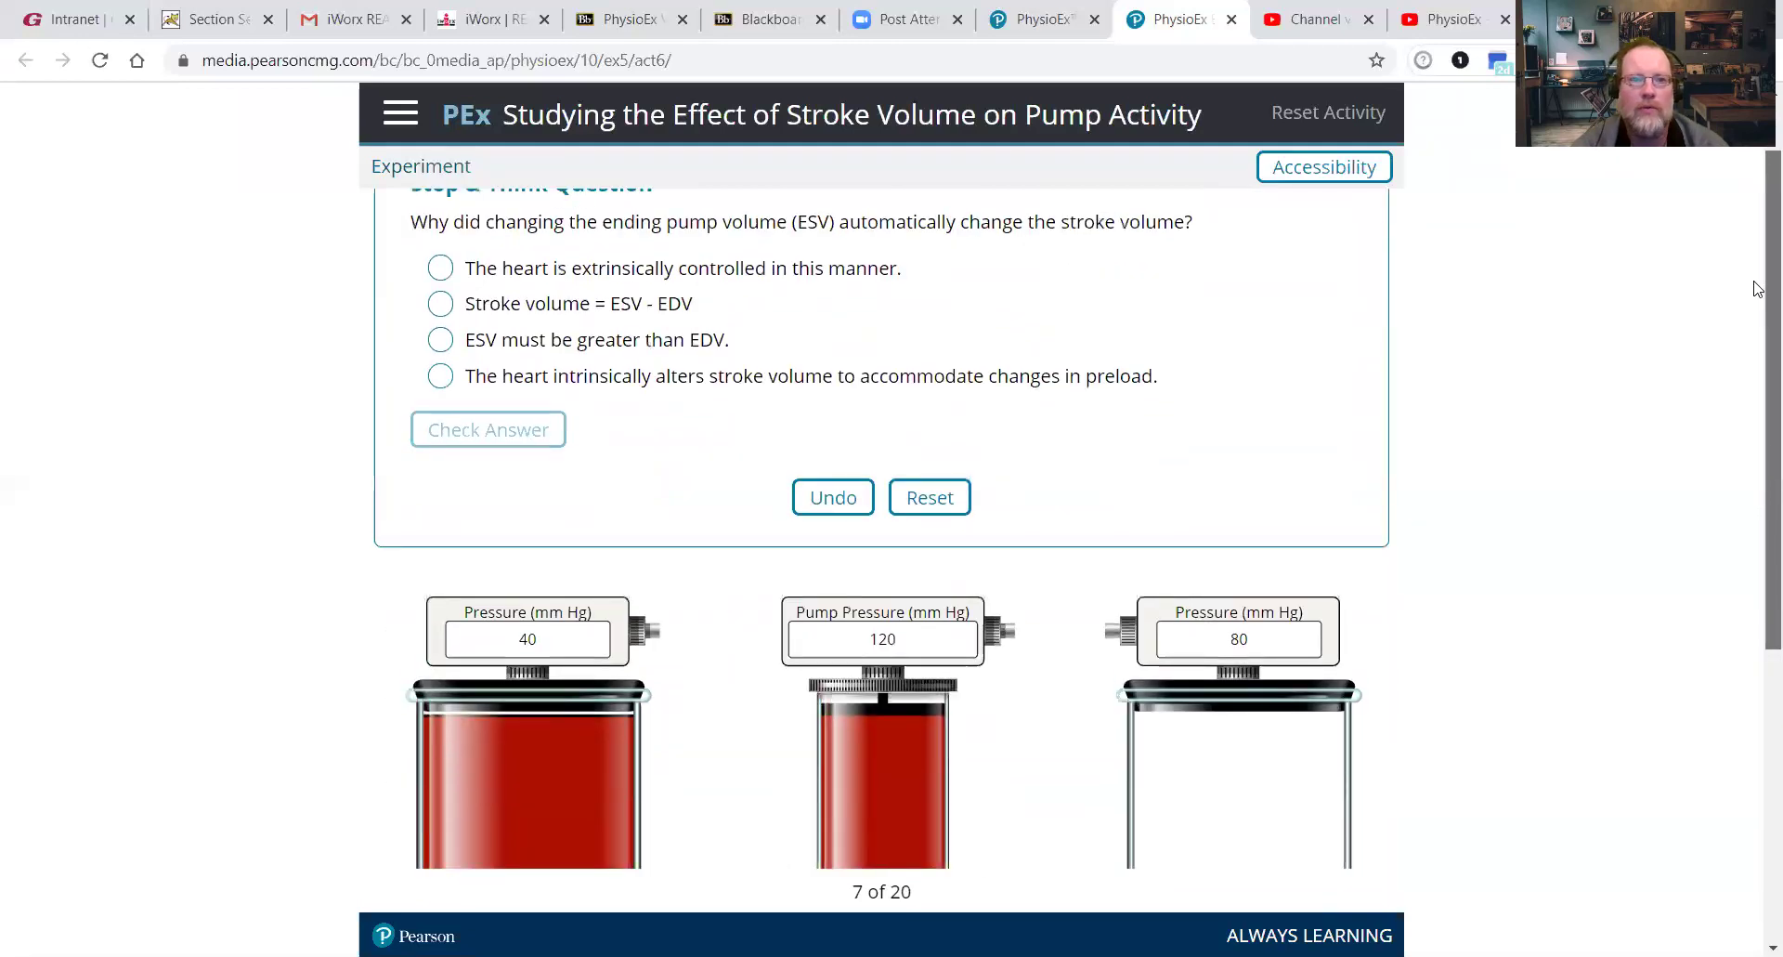
{"action": "left_click", "coordinate": [816, 467]}
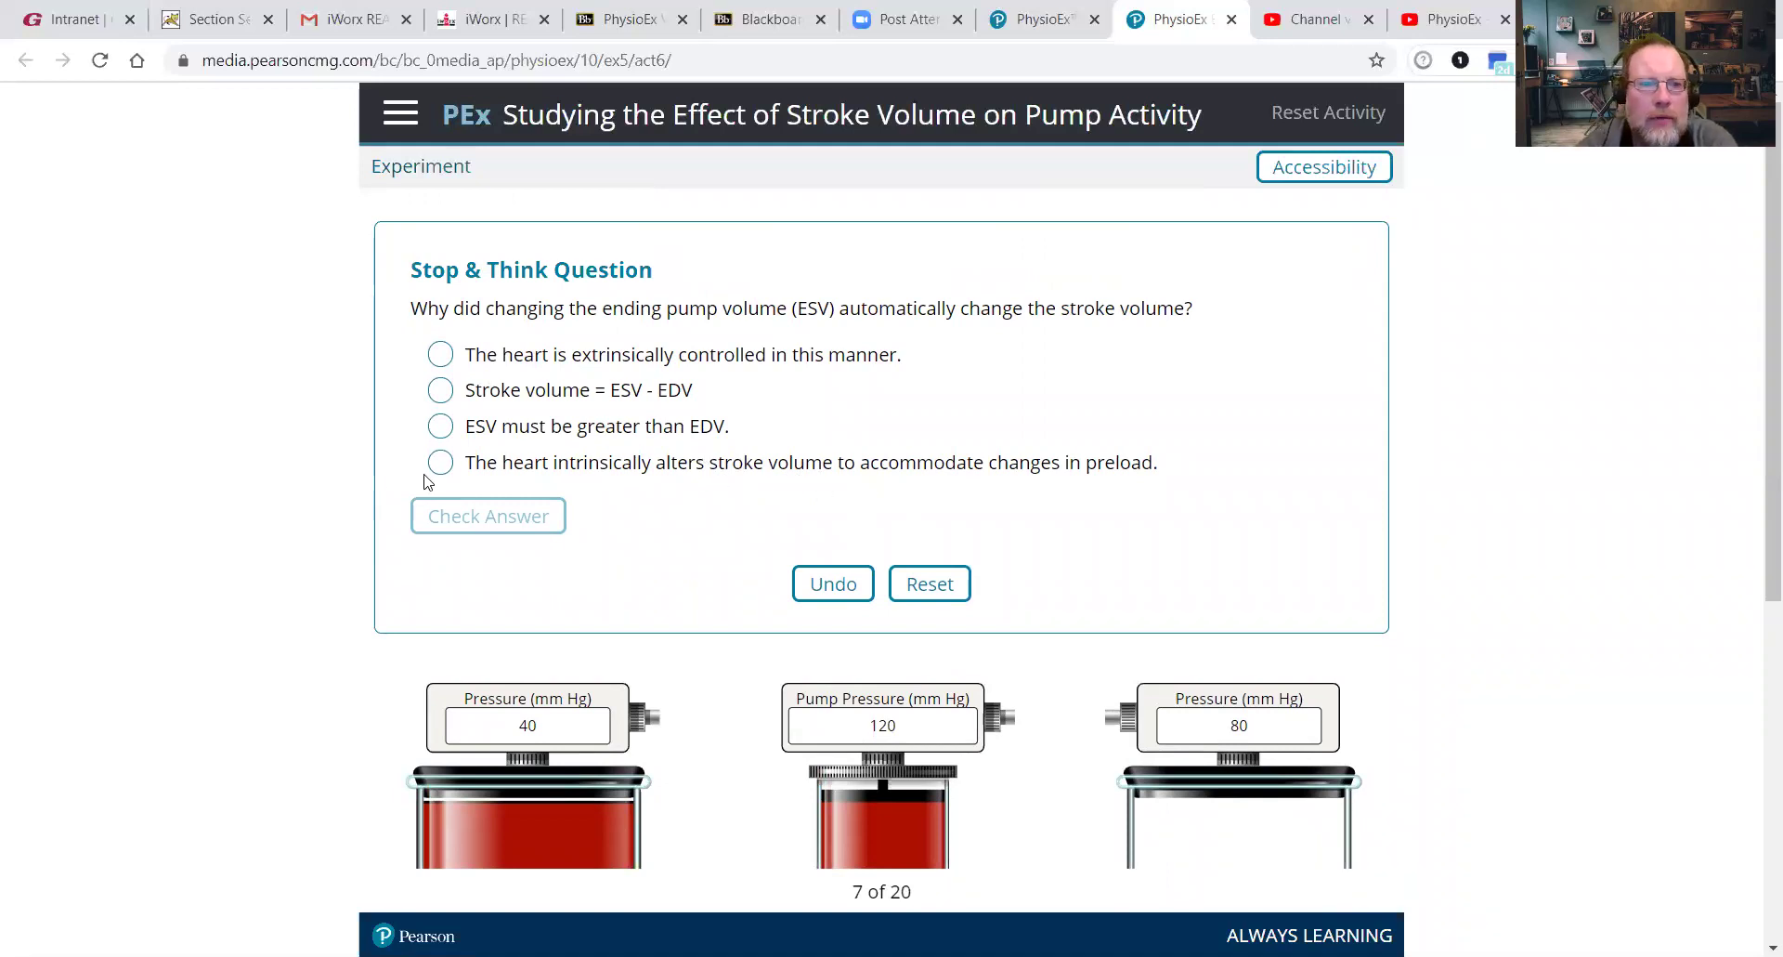
{"action": "left_click", "coordinate": [479, 467]}
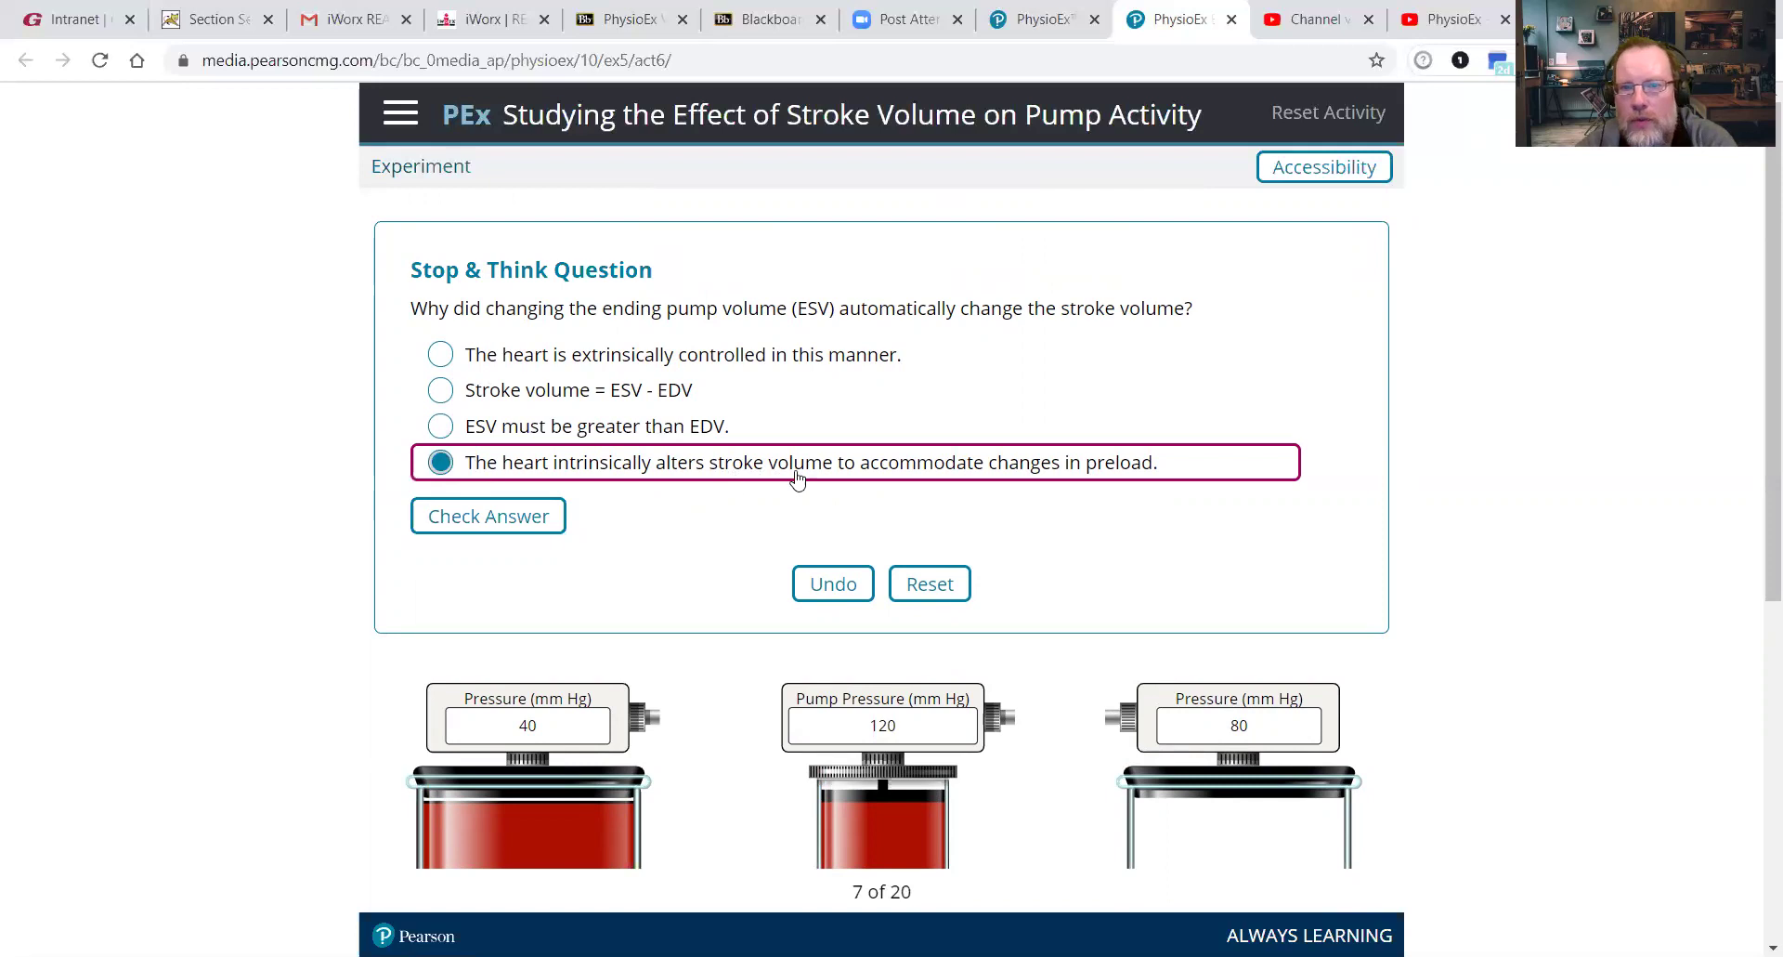
{"action": "left_click", "coordinate": [520, 519]}
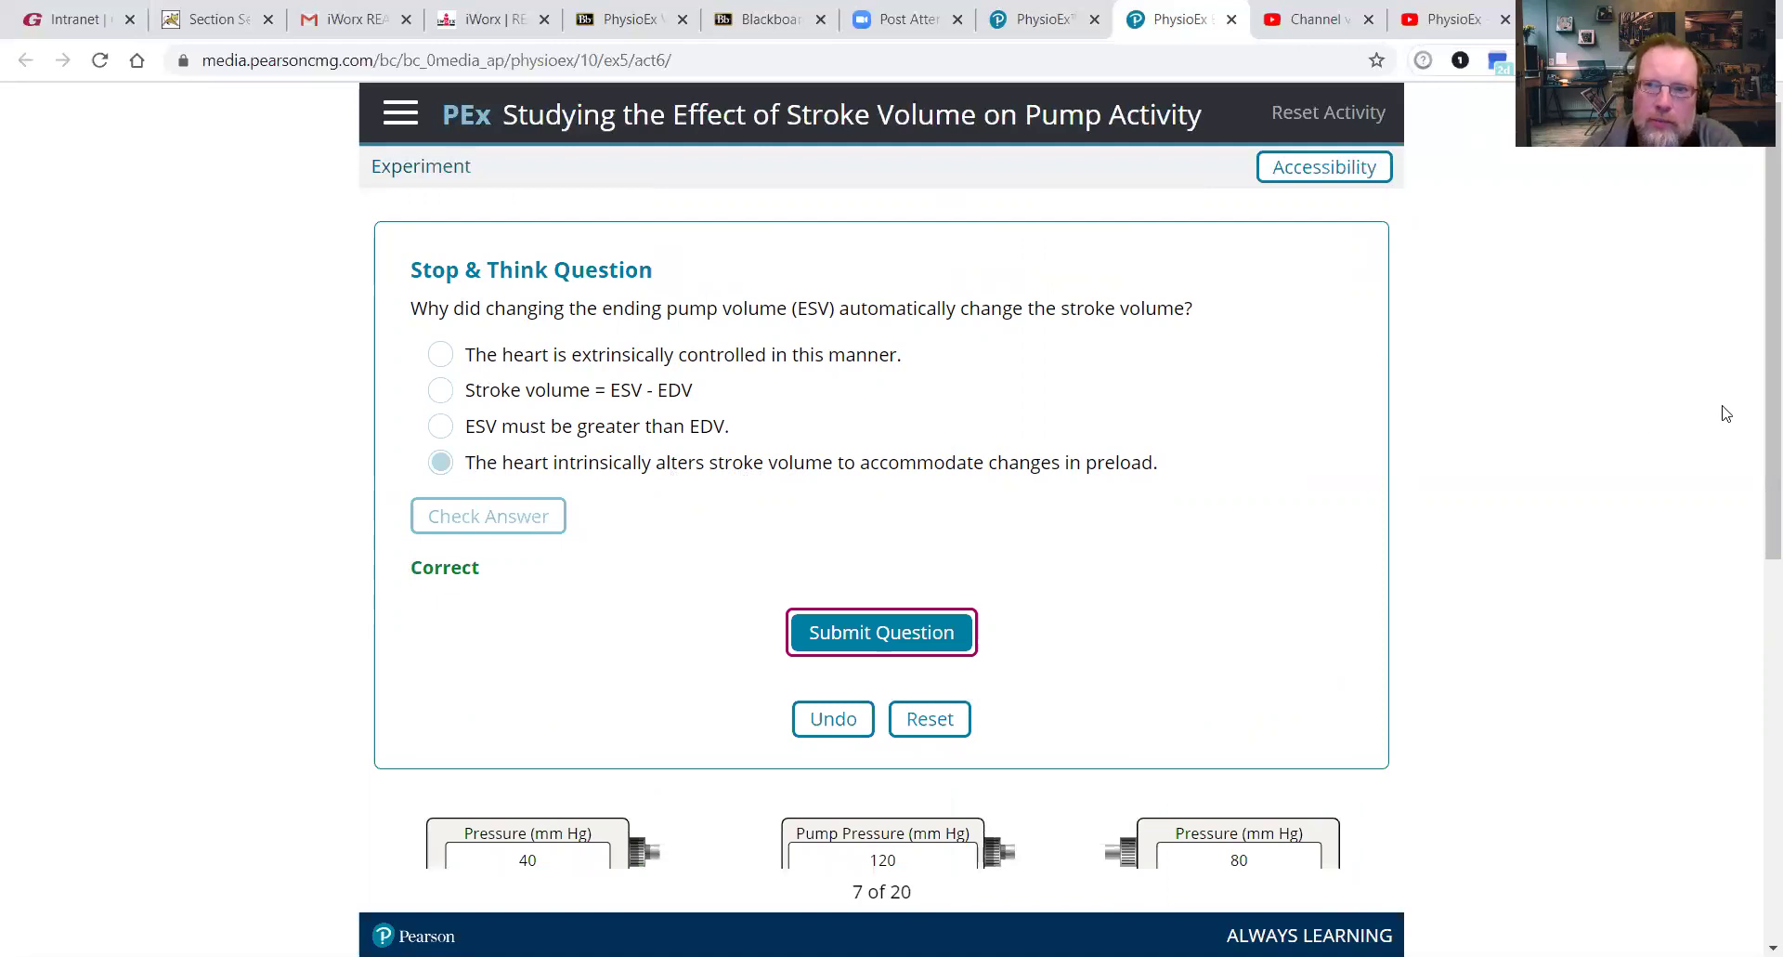
Review the pump volume settings and submit the checked Stop & Think Question.
{"action": "scroll", "coordinate": [1748, 501], "scroll_direction": "down", "scroll_amount": 8}
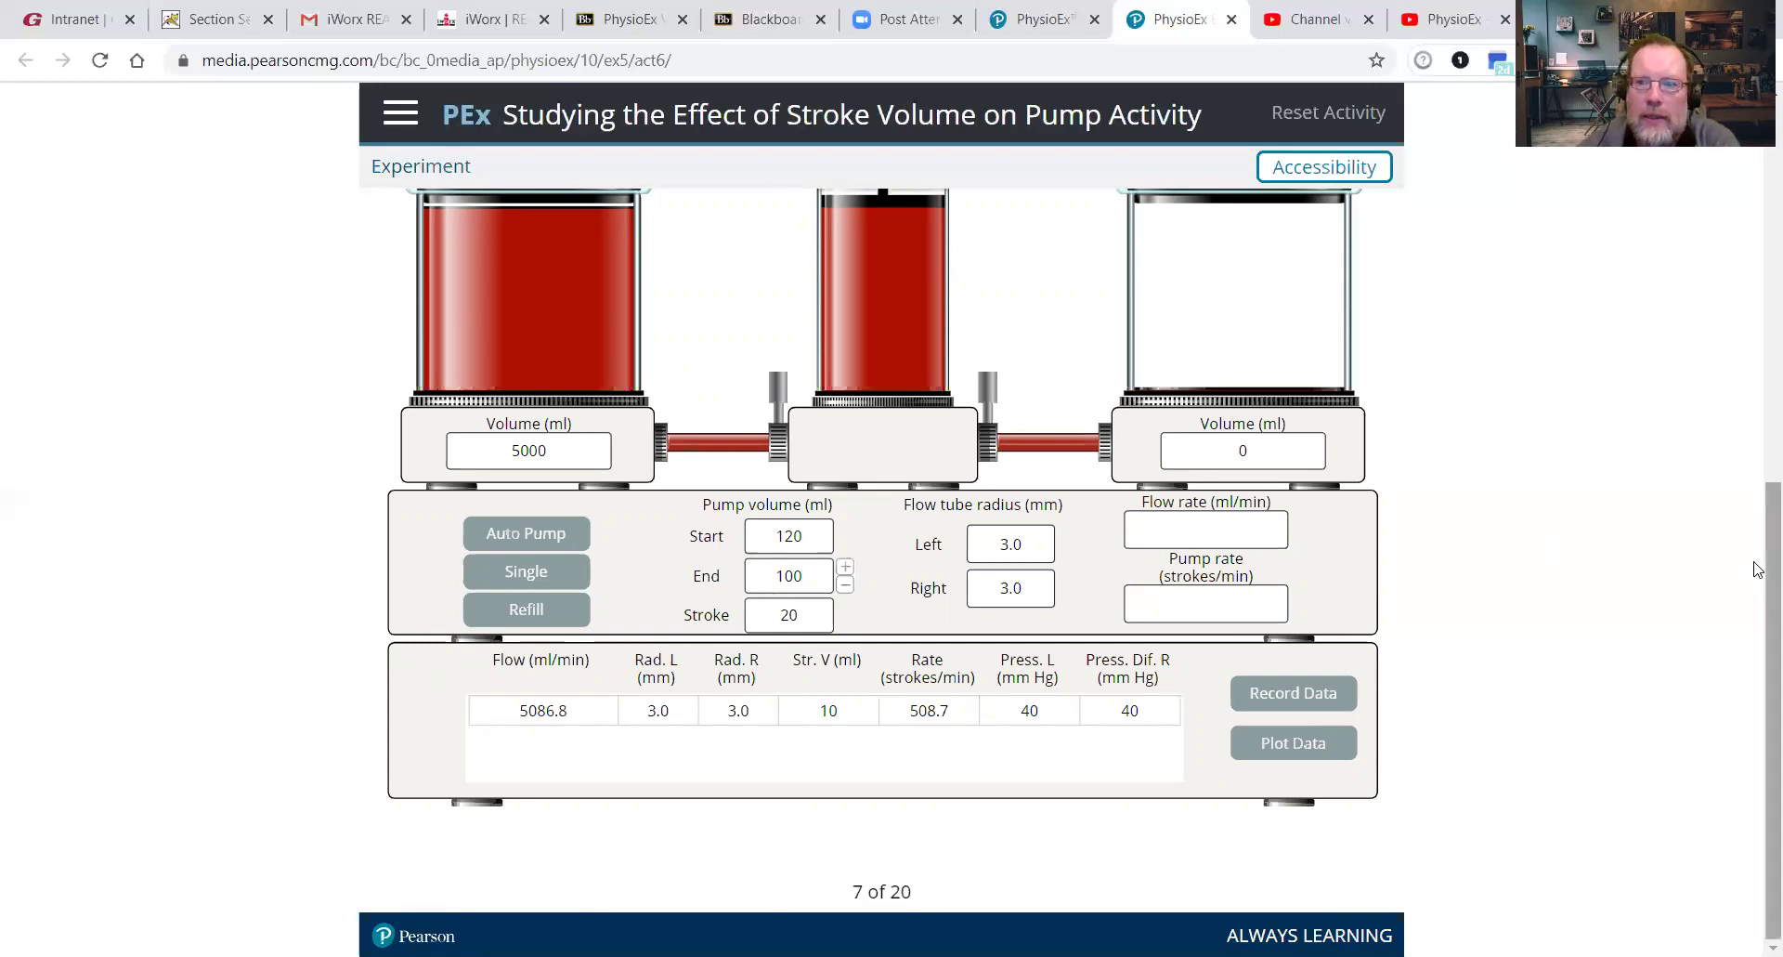
{"action": "mouse_move", "coordinate": [1759, 568]}
{"action": "left_mouse_down"}
{"action": "mouse_move", "coordinate": [1758, 279]}
{"action": "mouse_move", "coordinate": [1756, 557]}
{"action": "left_mouse_up"}
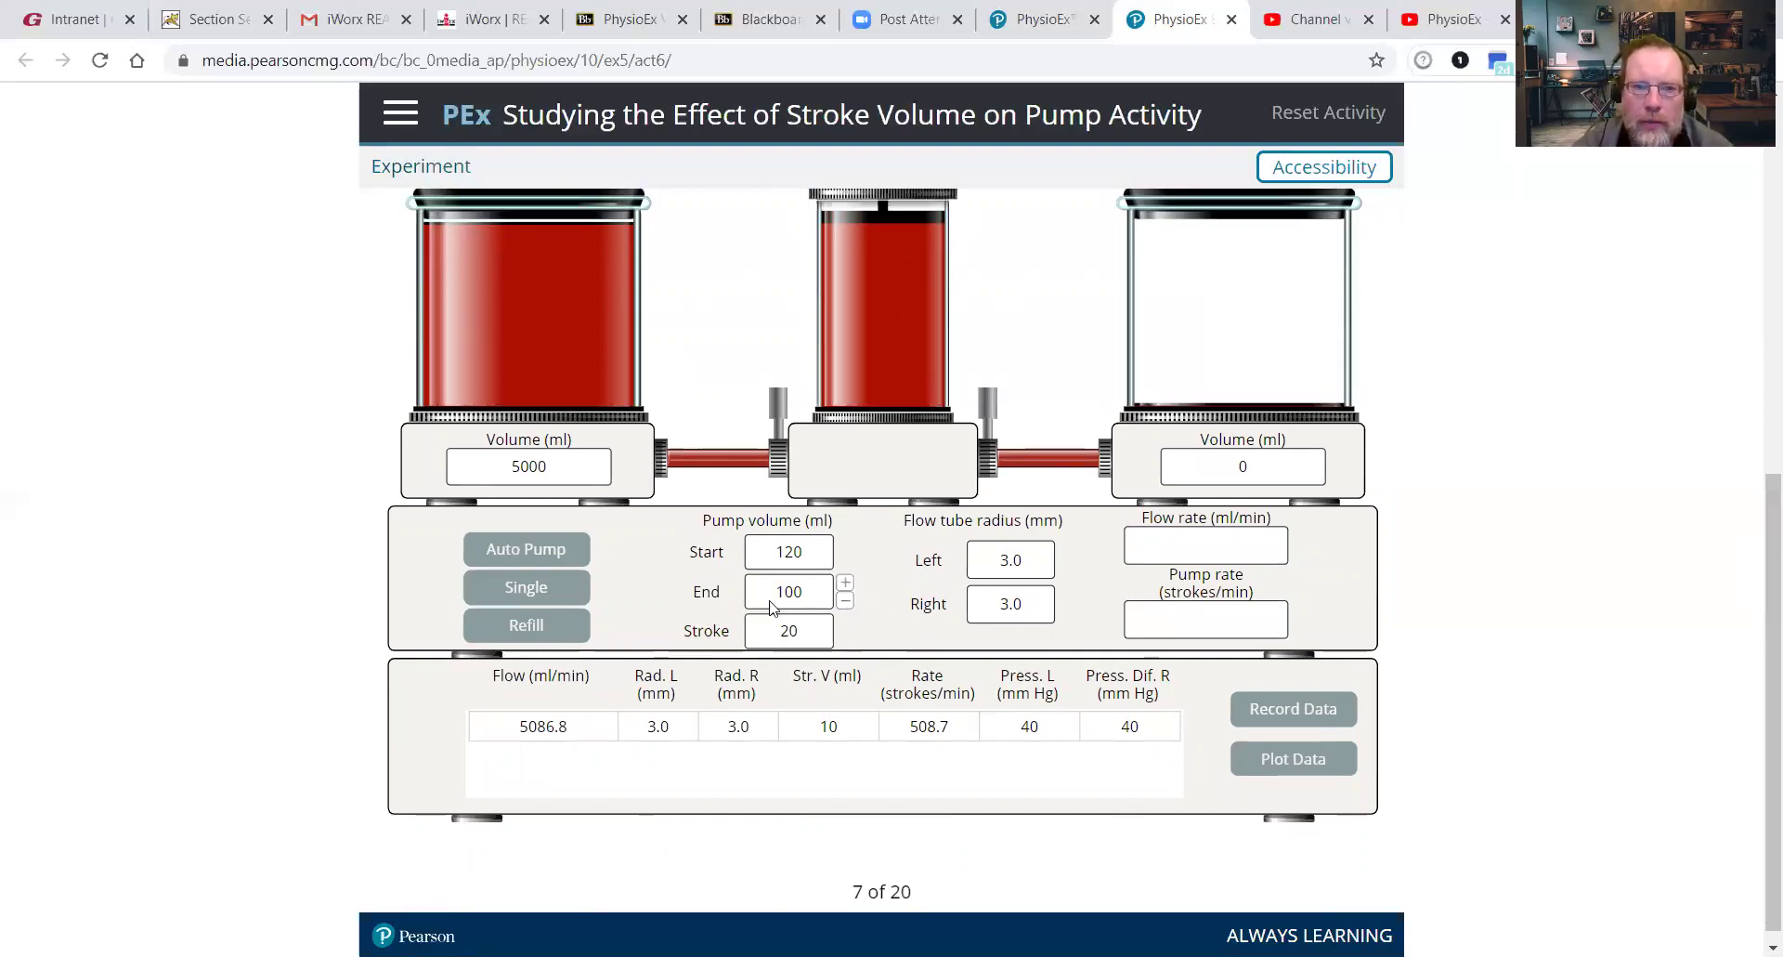
{"action": "left_click_drag", "start_coordinate": [1758, 551], "coordinate": [1758, 190]}
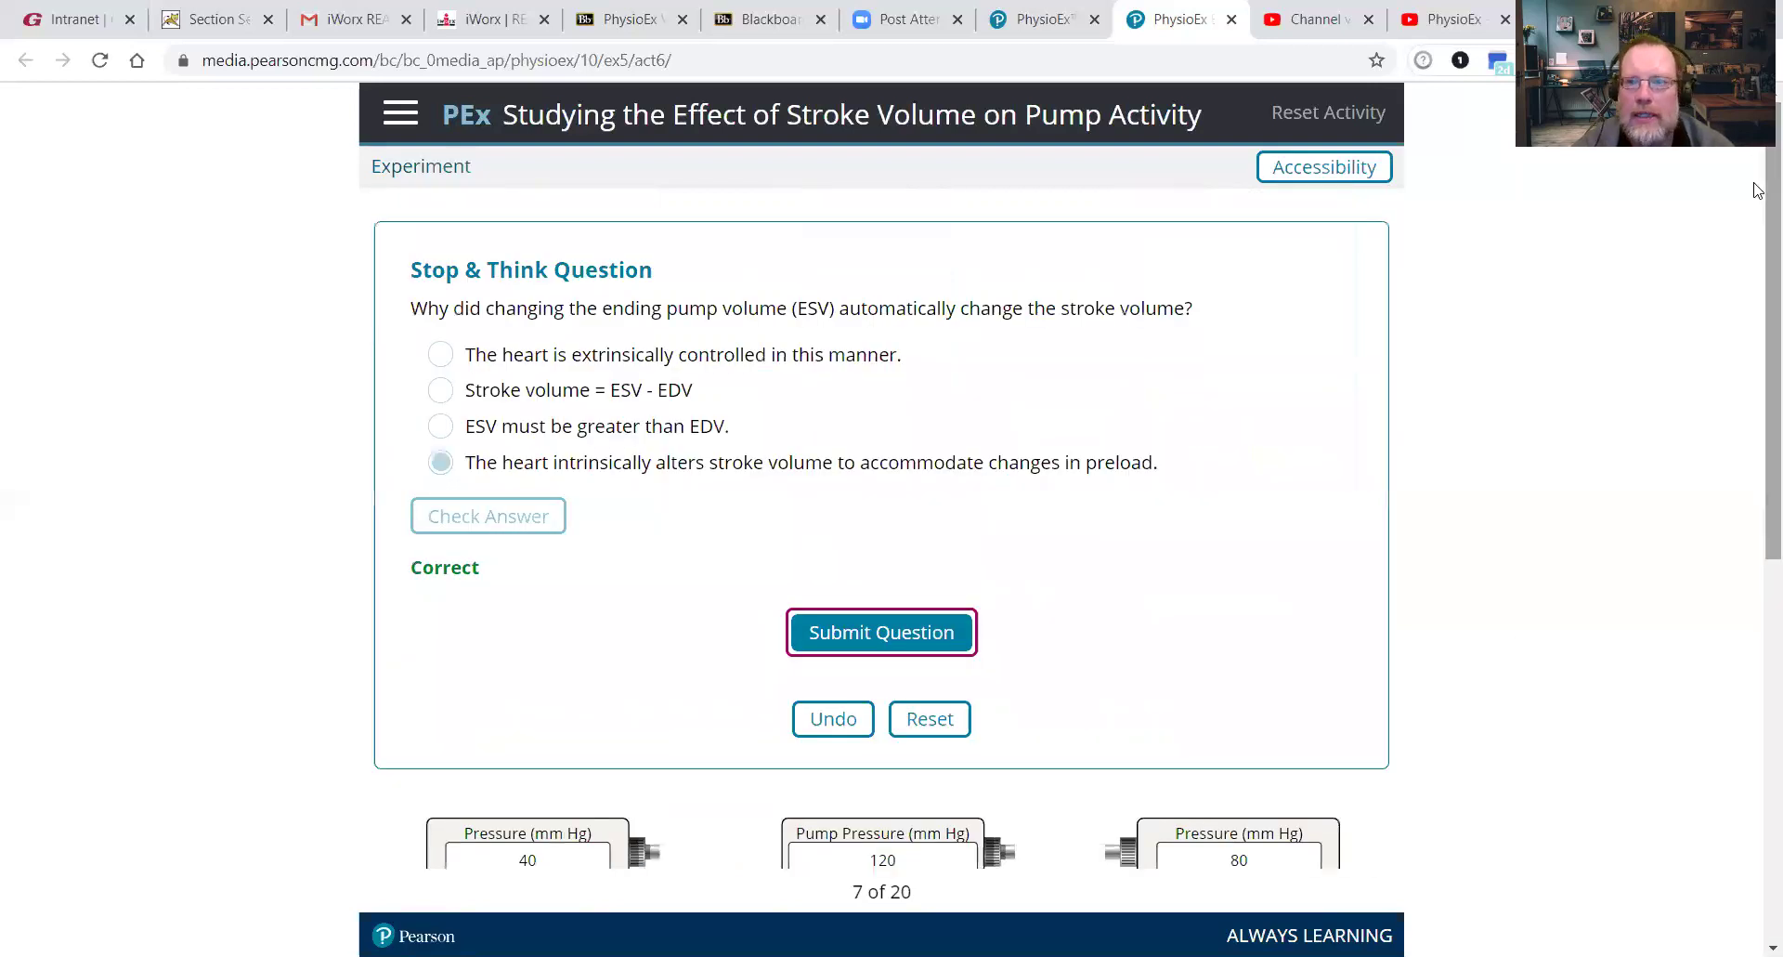
{"action": "left_click", "coordinate": [941, 641]}
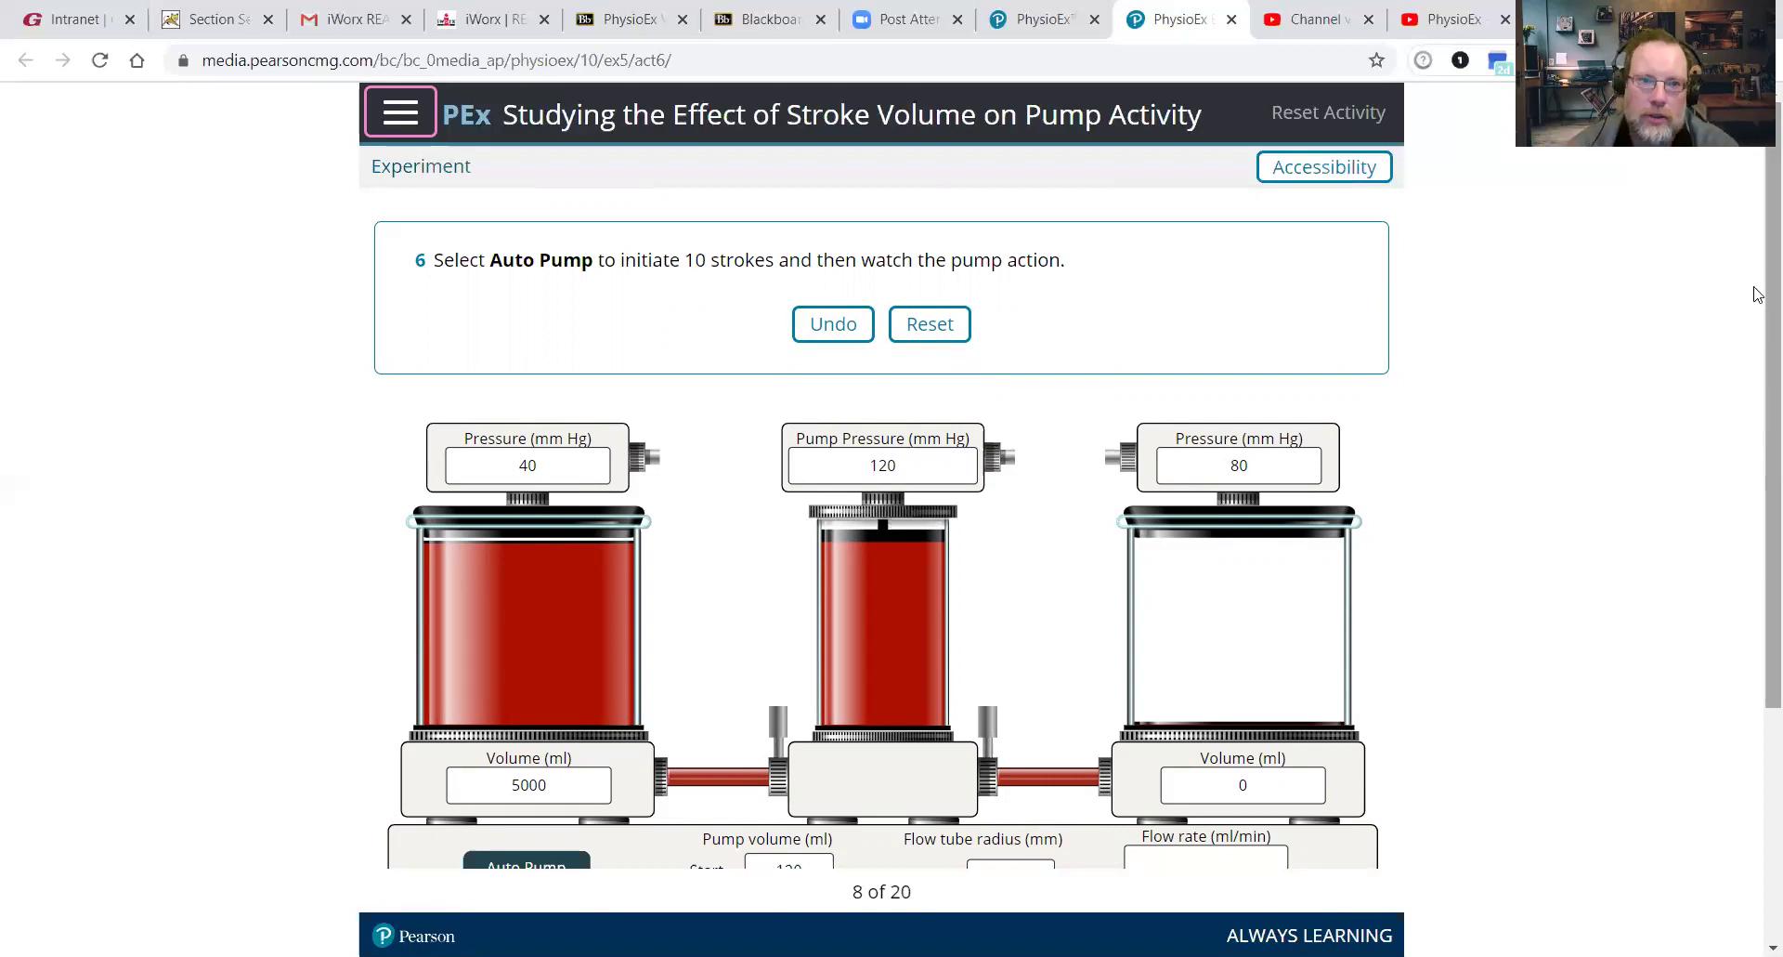
Run Auto Pump with the stroke volume at 20 ml.
{"action": "scroll", "coordinate": [1756, 294], "scroll_direction": "down", "scroll_amount": 1}
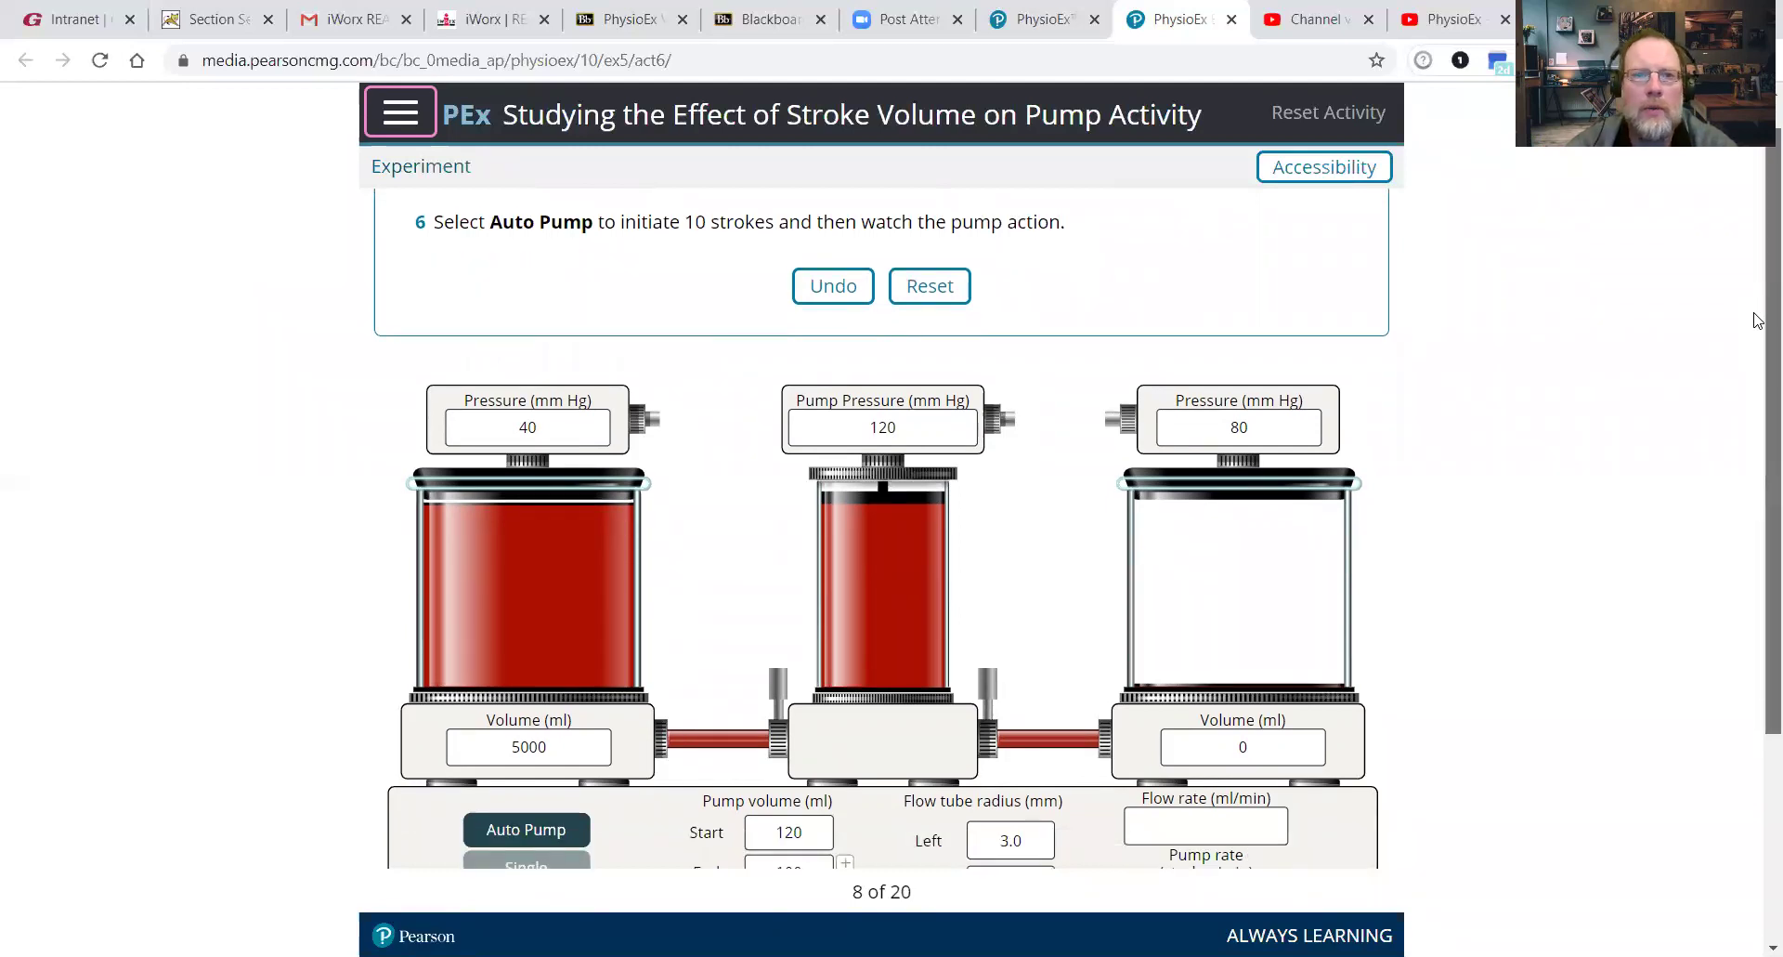
{"action": "scroll", "coordinate": [1753, 383], "scroll_direction": "down", "scroll_amount": 3}
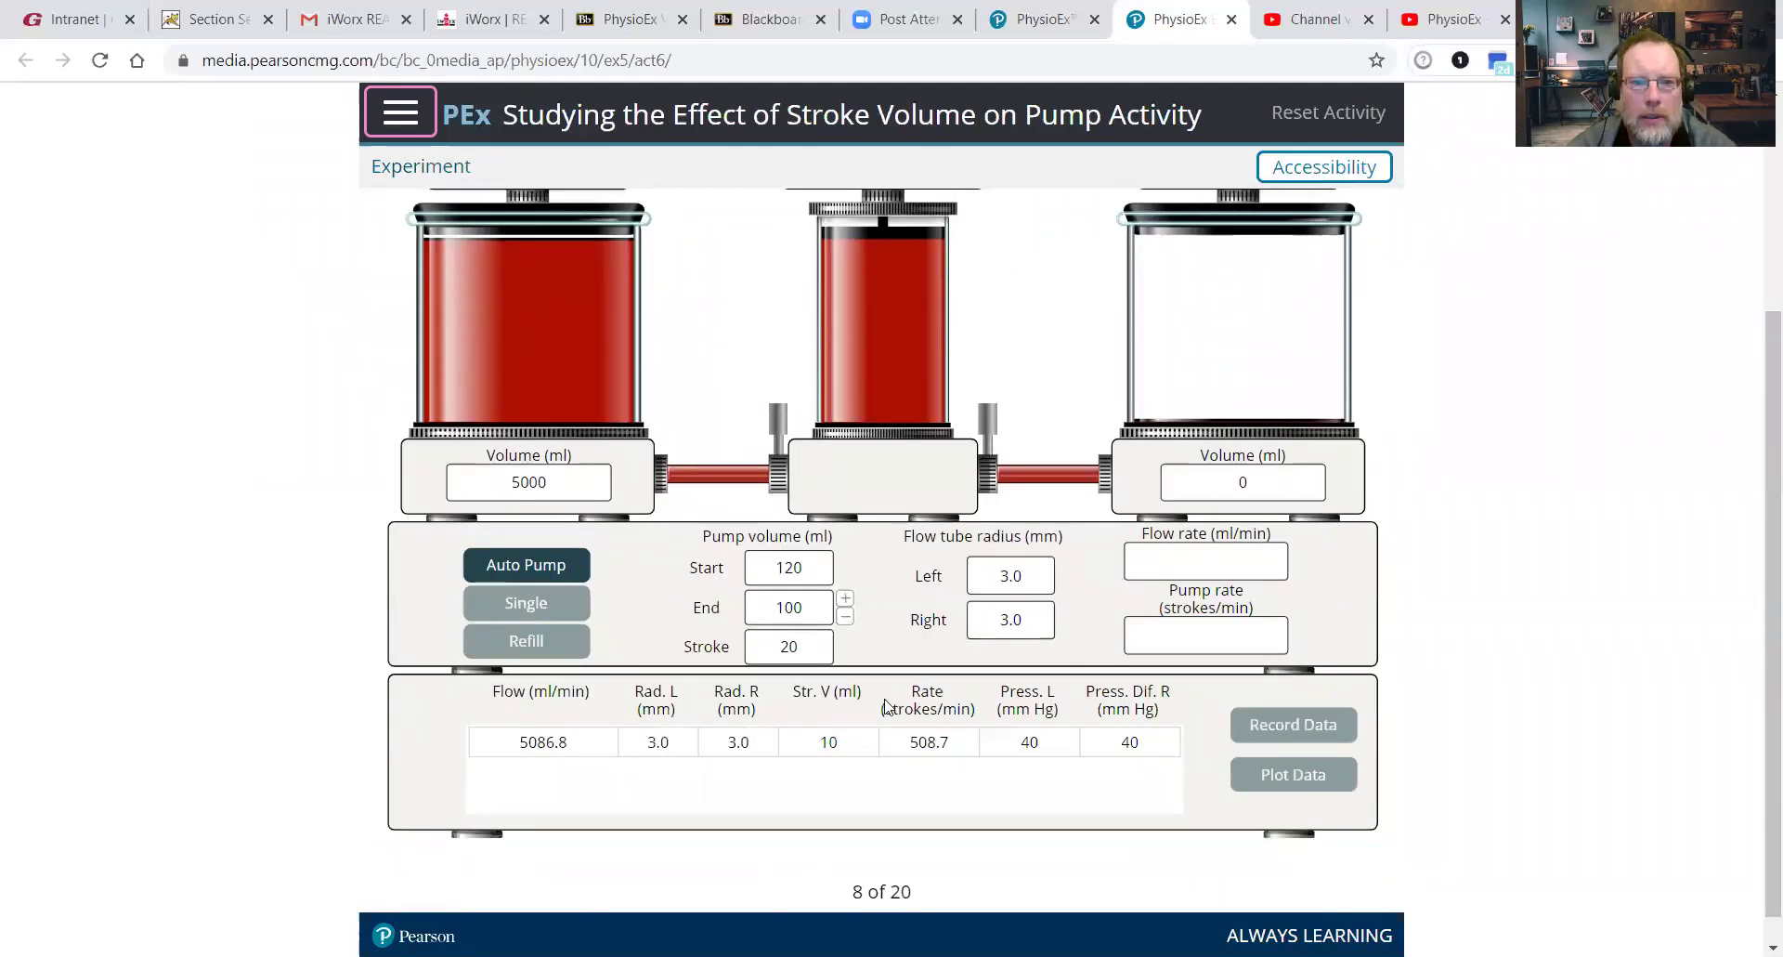
{"action": "left_click", "coordinate": [525, 565]}
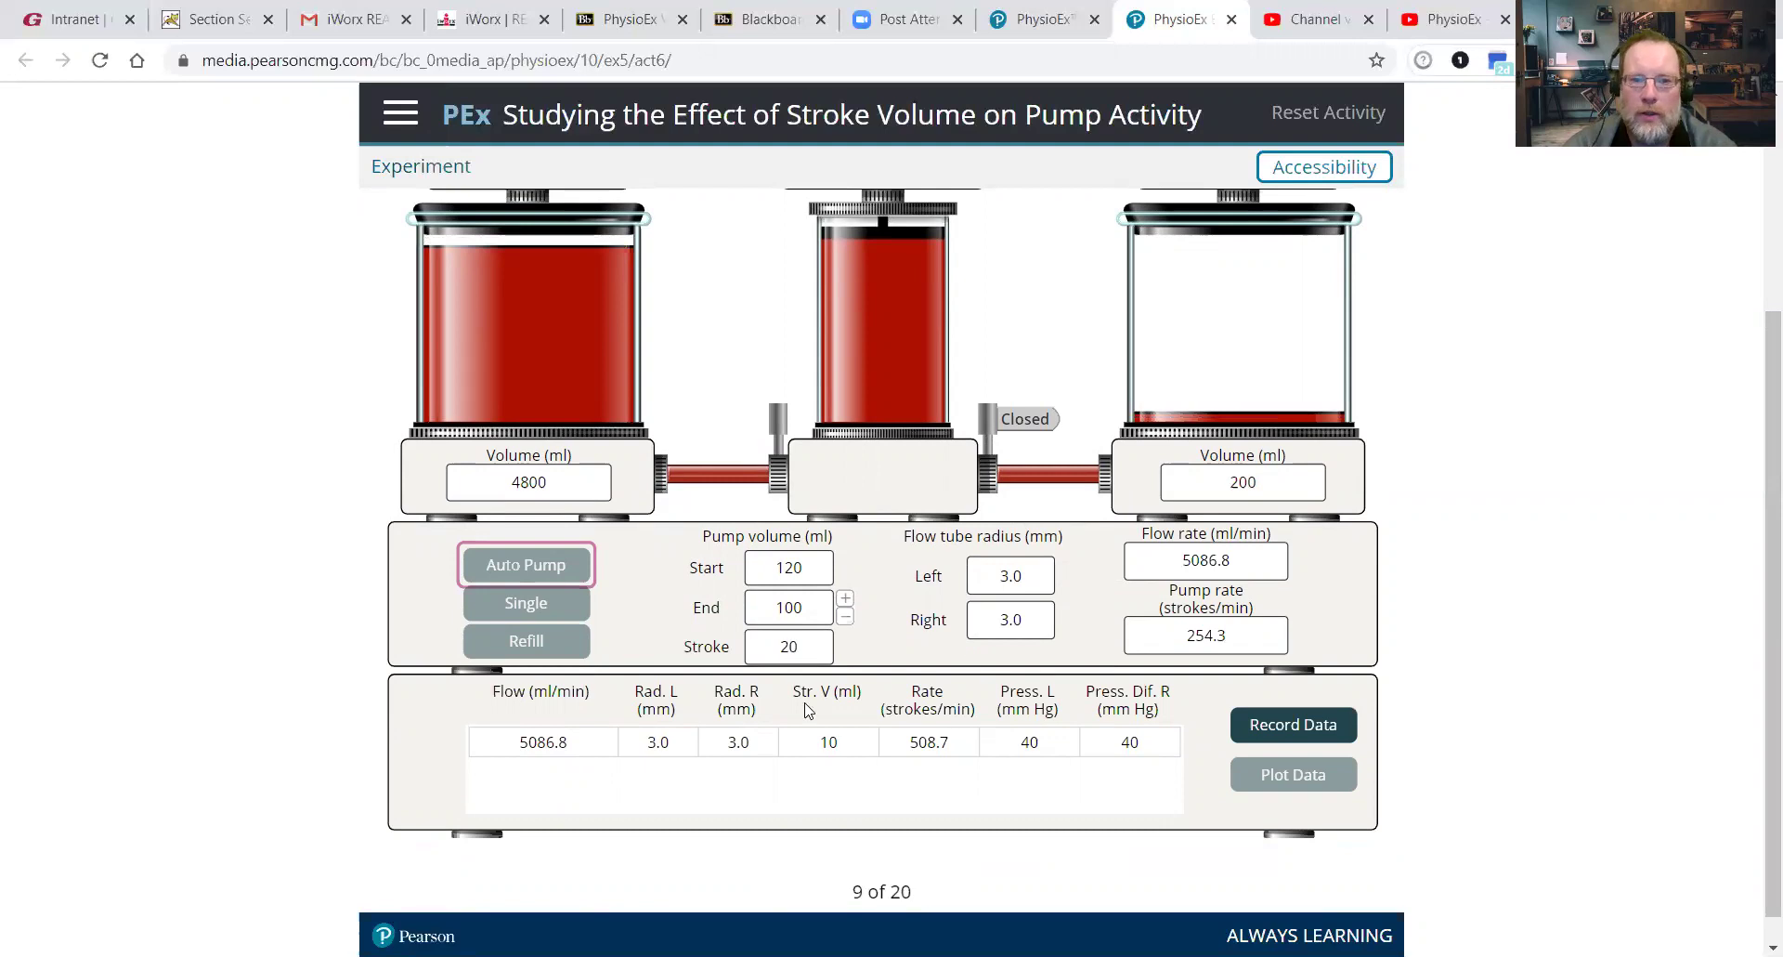
Record the 20 ml stroke volume run in the data table and refill the left beaker.
{"action": "left_click", "coordinate": [1240, 739]}
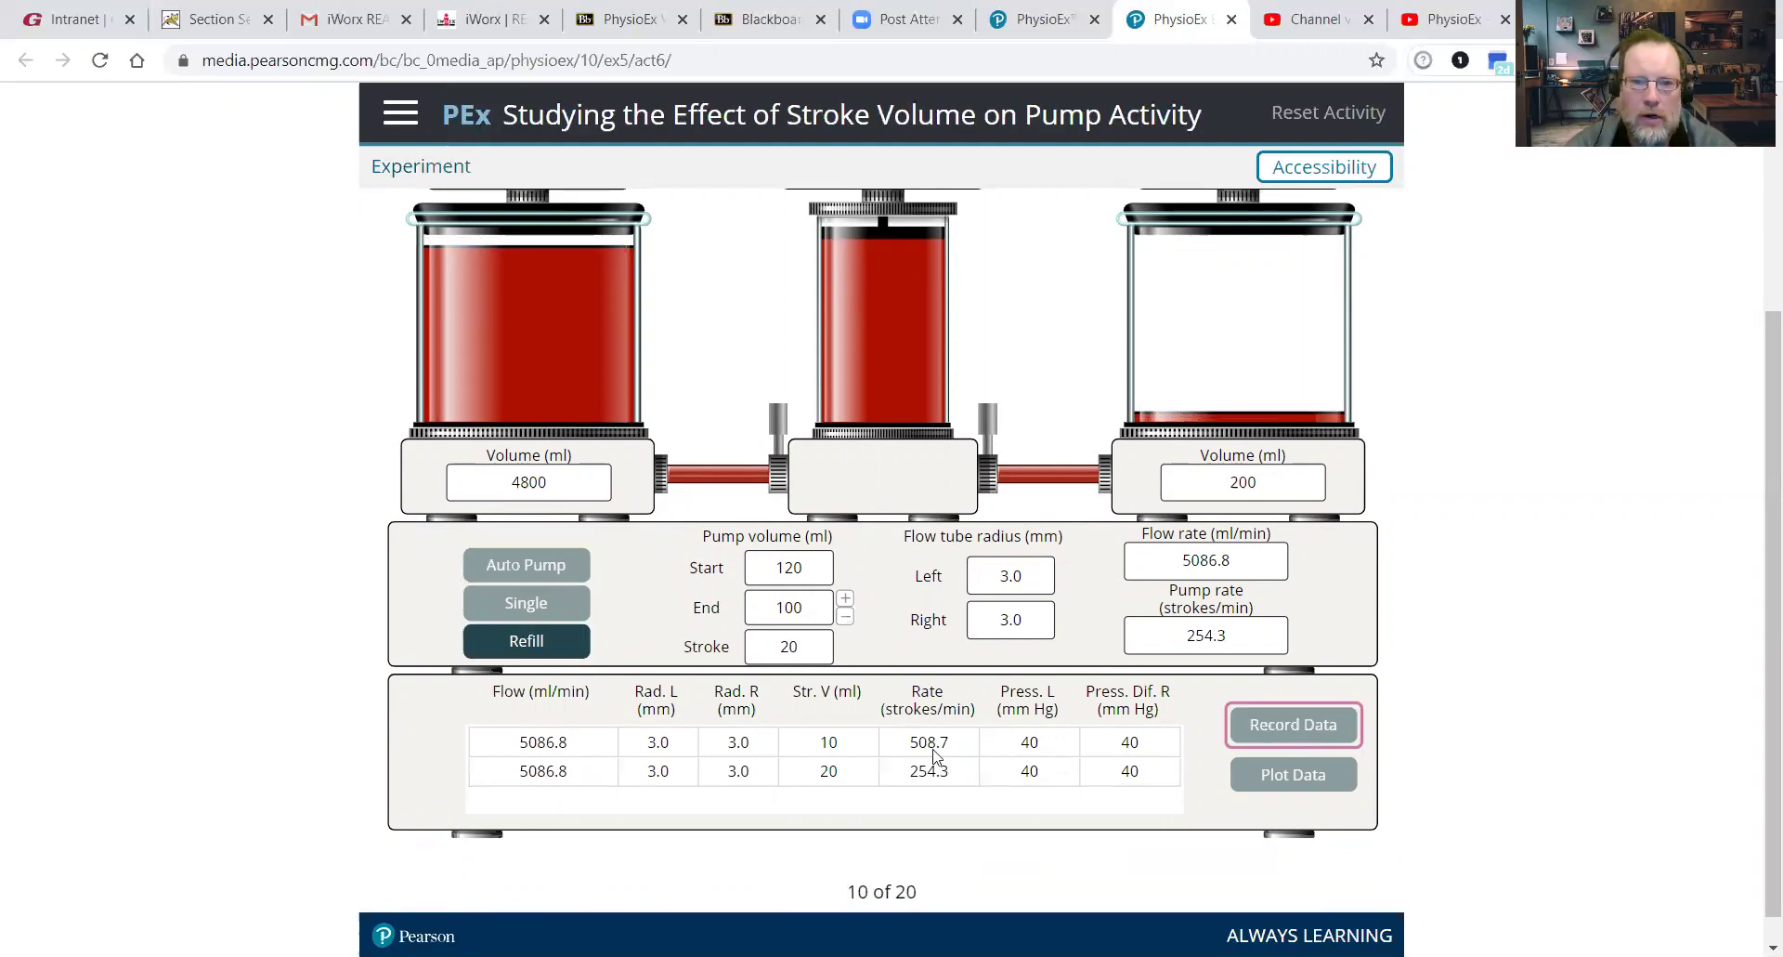
{"action": "left_click", "coordinate": [537, 640]}
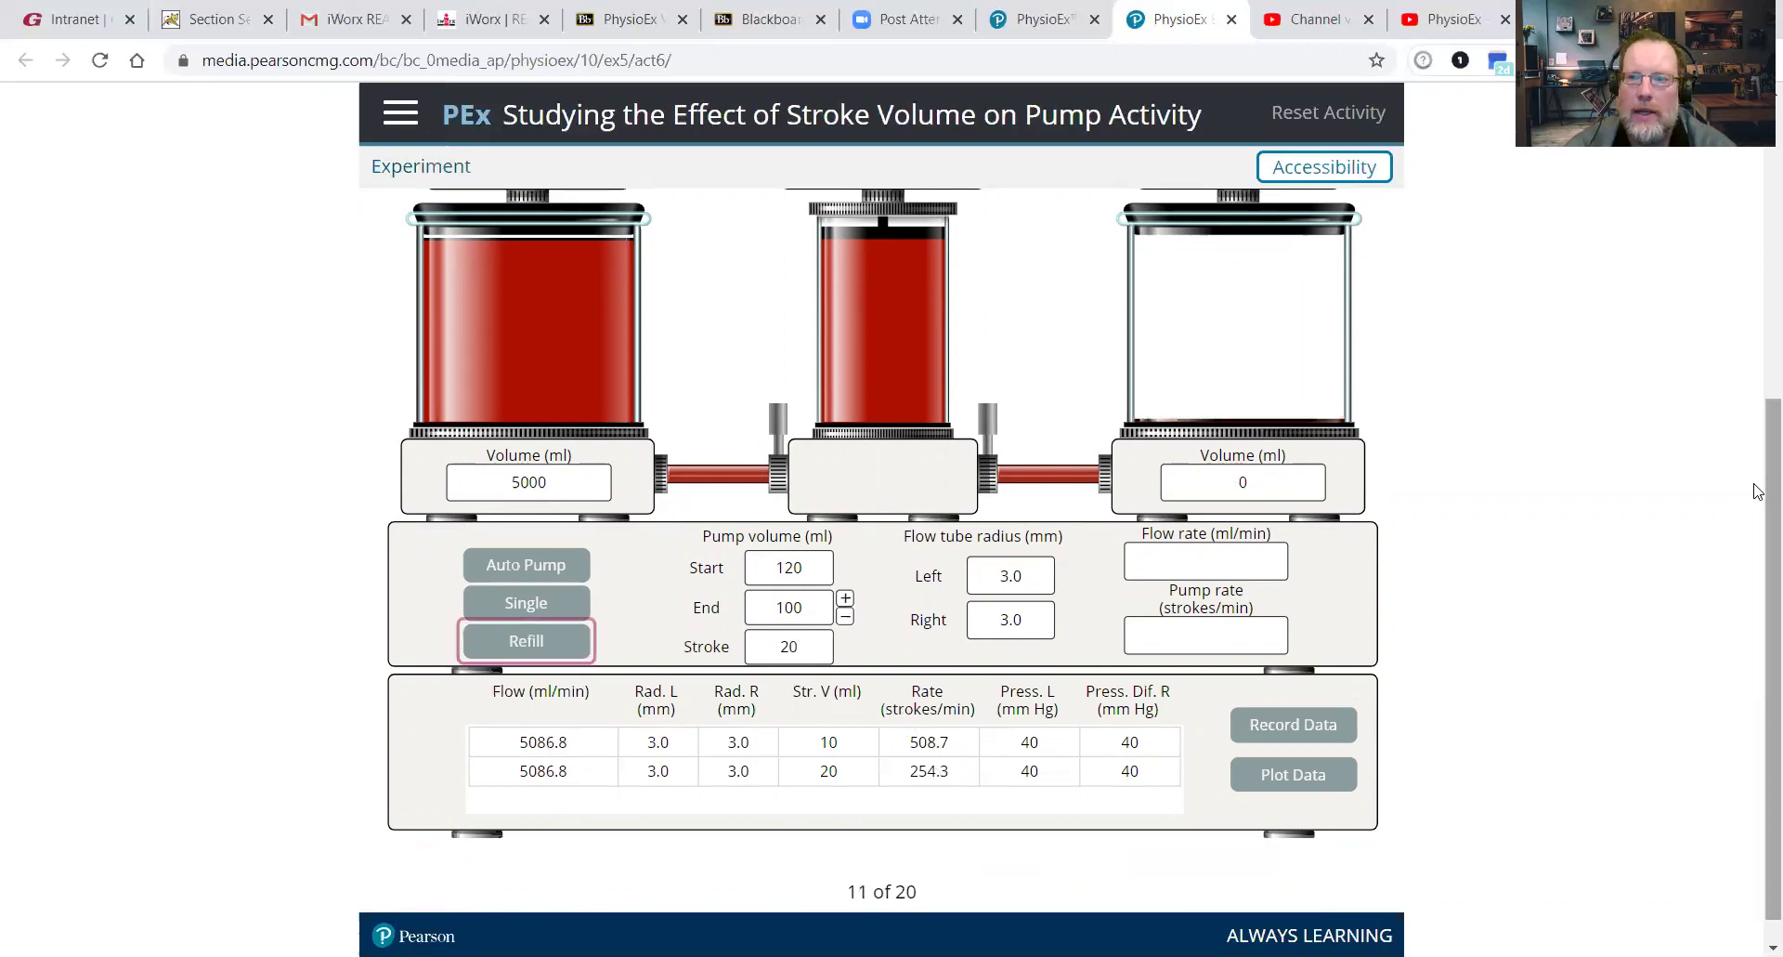
Decrease the ending pump volume (ESV) to 90 ml for a stroke volume of 30 ml and run Auto Pump.
{"action": "left_click_drag", "start_coordinate": [1758, 484], "coordinate": [1758, 195]}
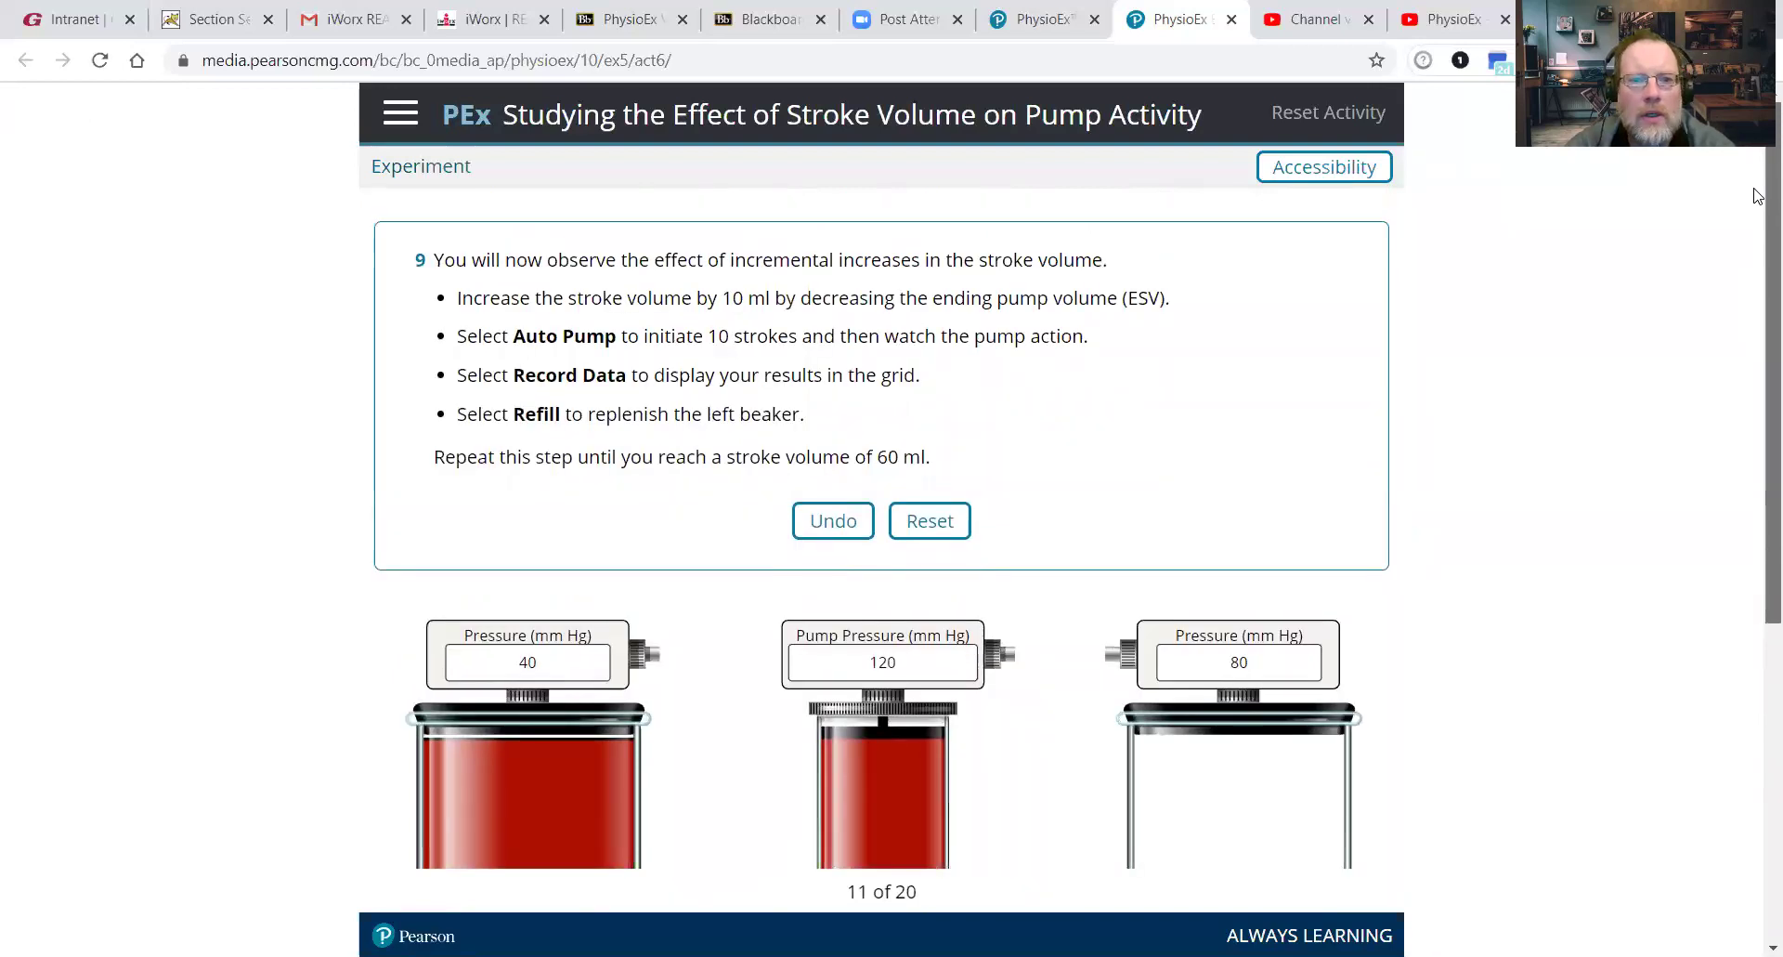
{"action": "left_click_drag", "start_coordinate": [1759, 198], "coordinate": [1758, 502]}
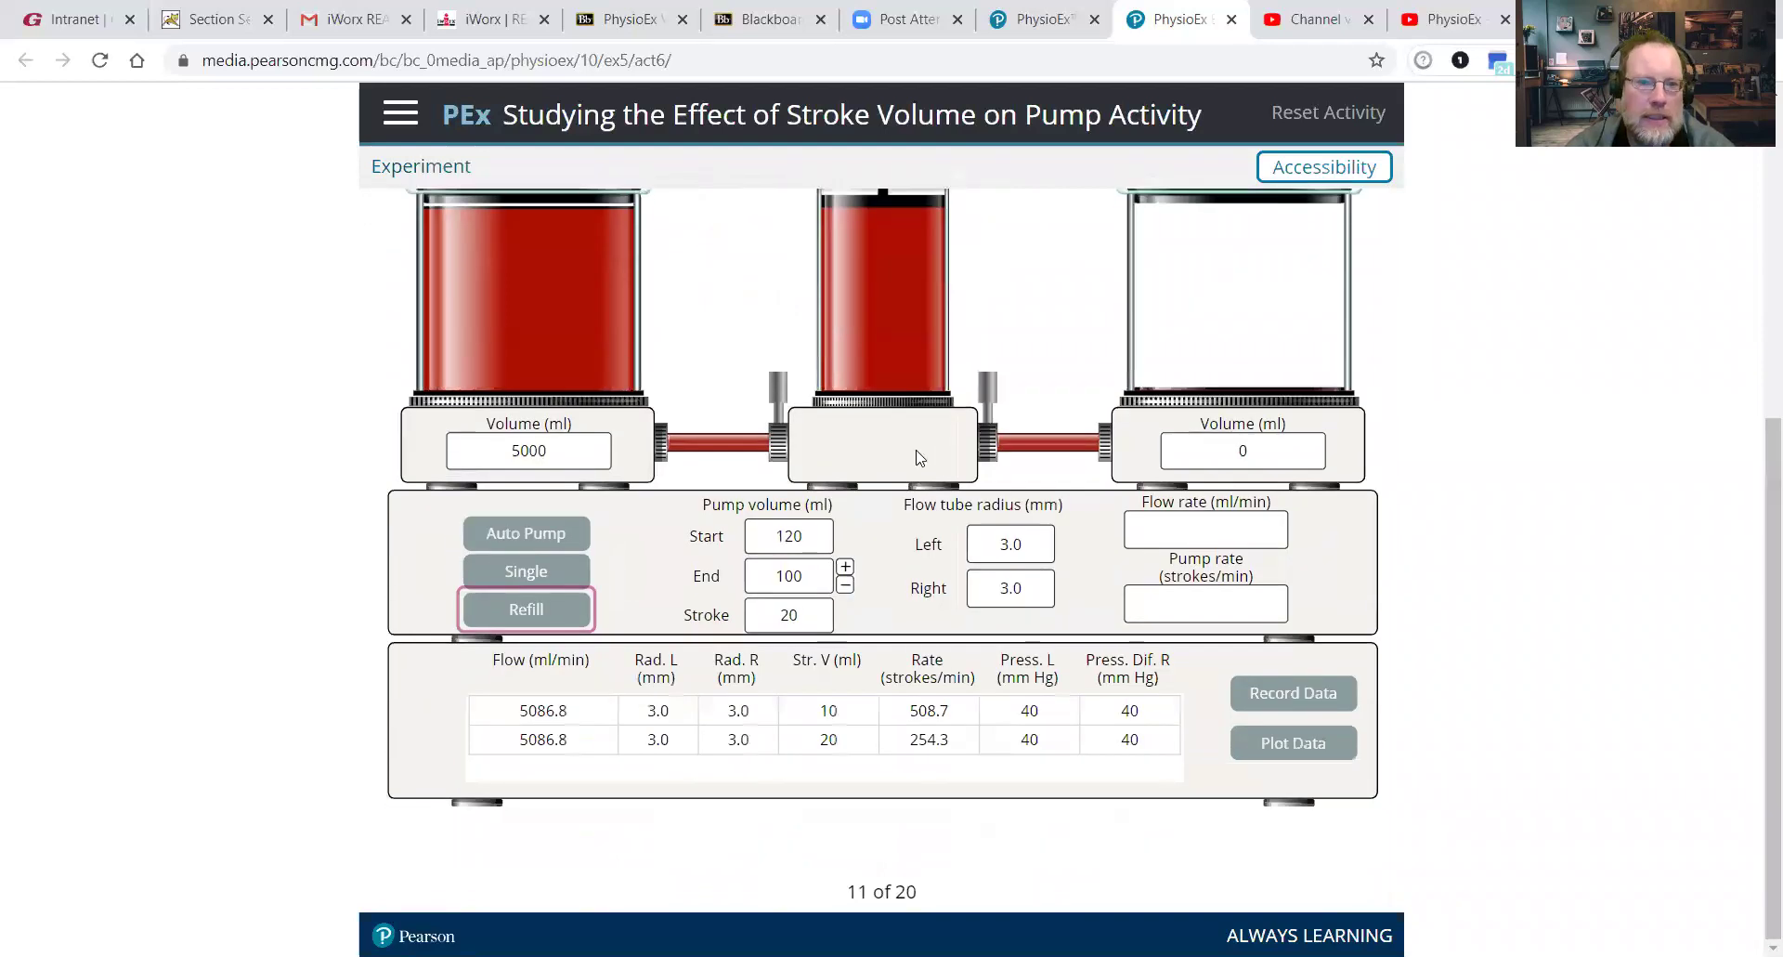
{"action": "left_click", "coordinate": [847, 585]}
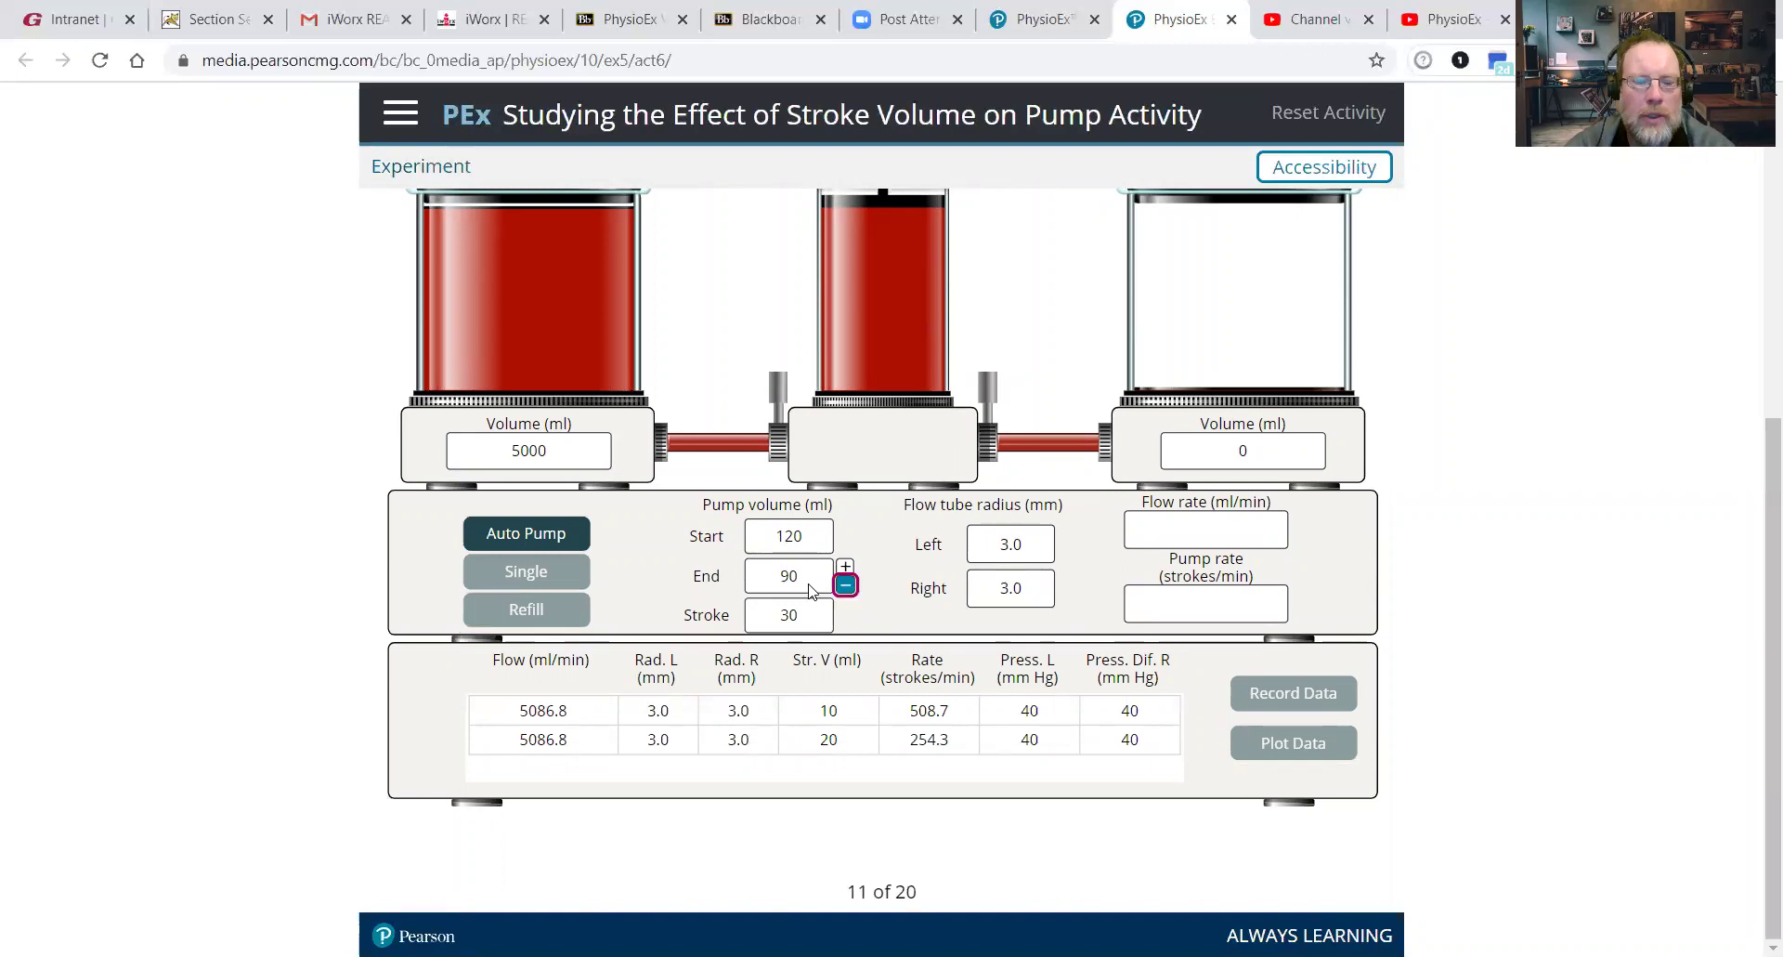
{"action": "left_click", "coordinate": [543, 532]}
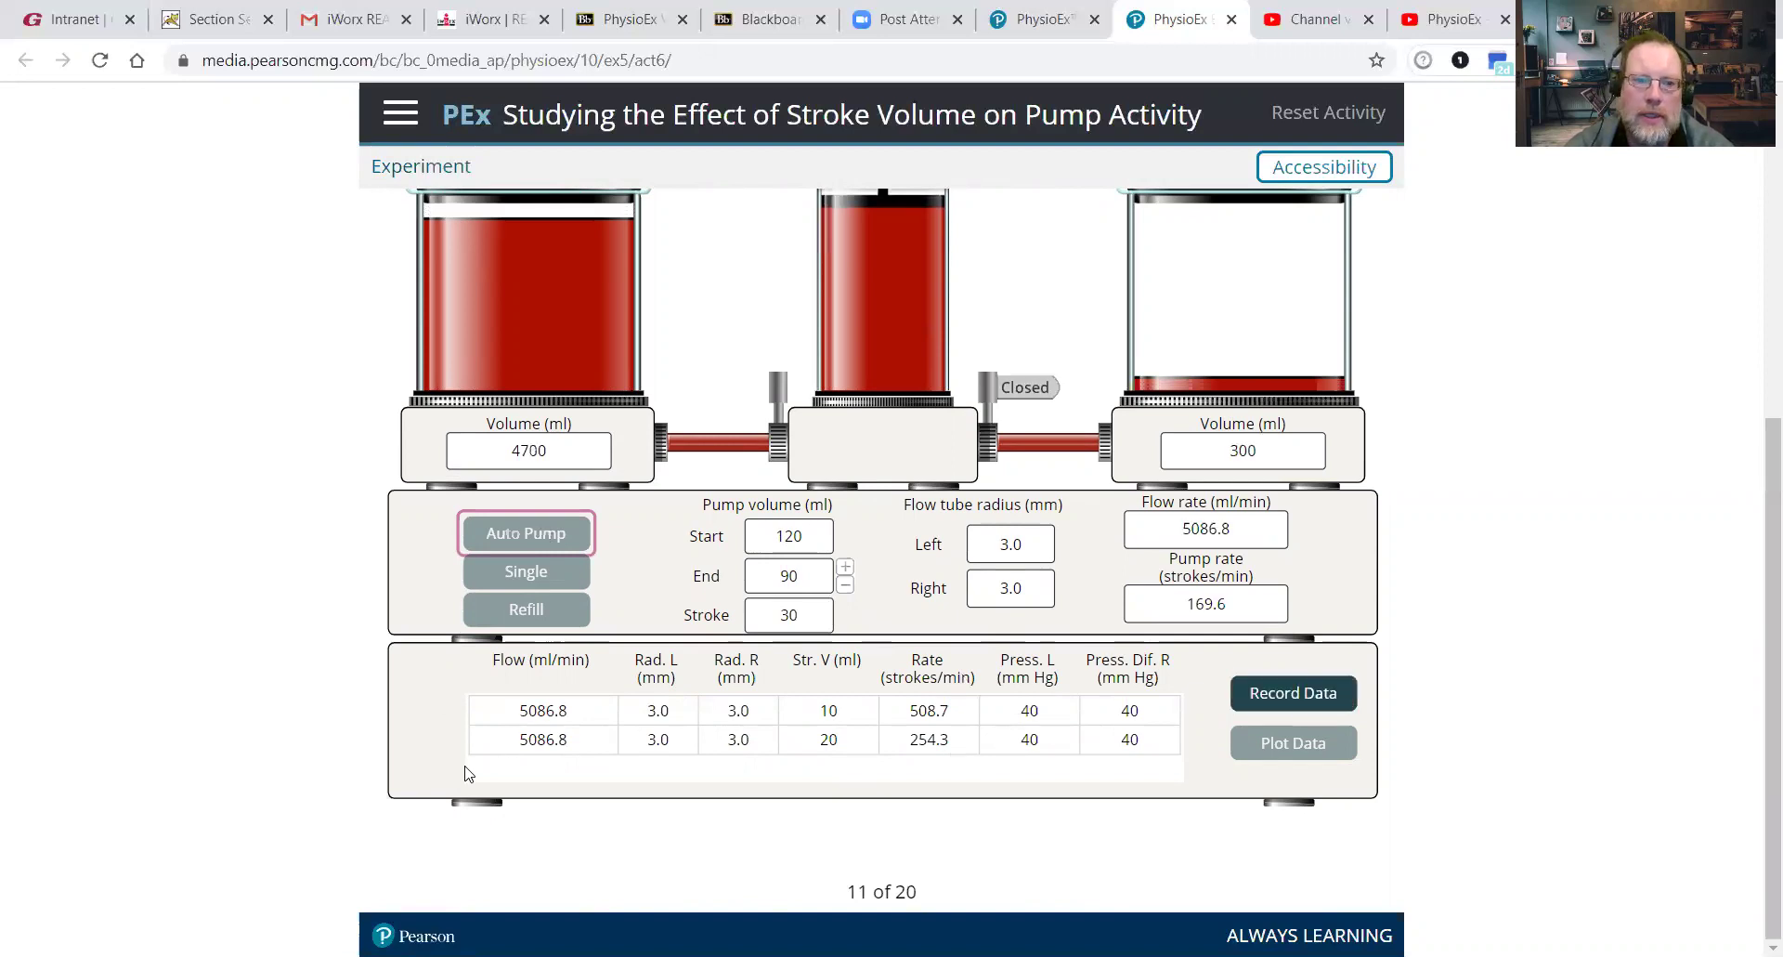
Record the 30 ml stroke volume run in the data table and refill the left beaker.
{"action": "left_click", "coordinate": [1340, 688]}
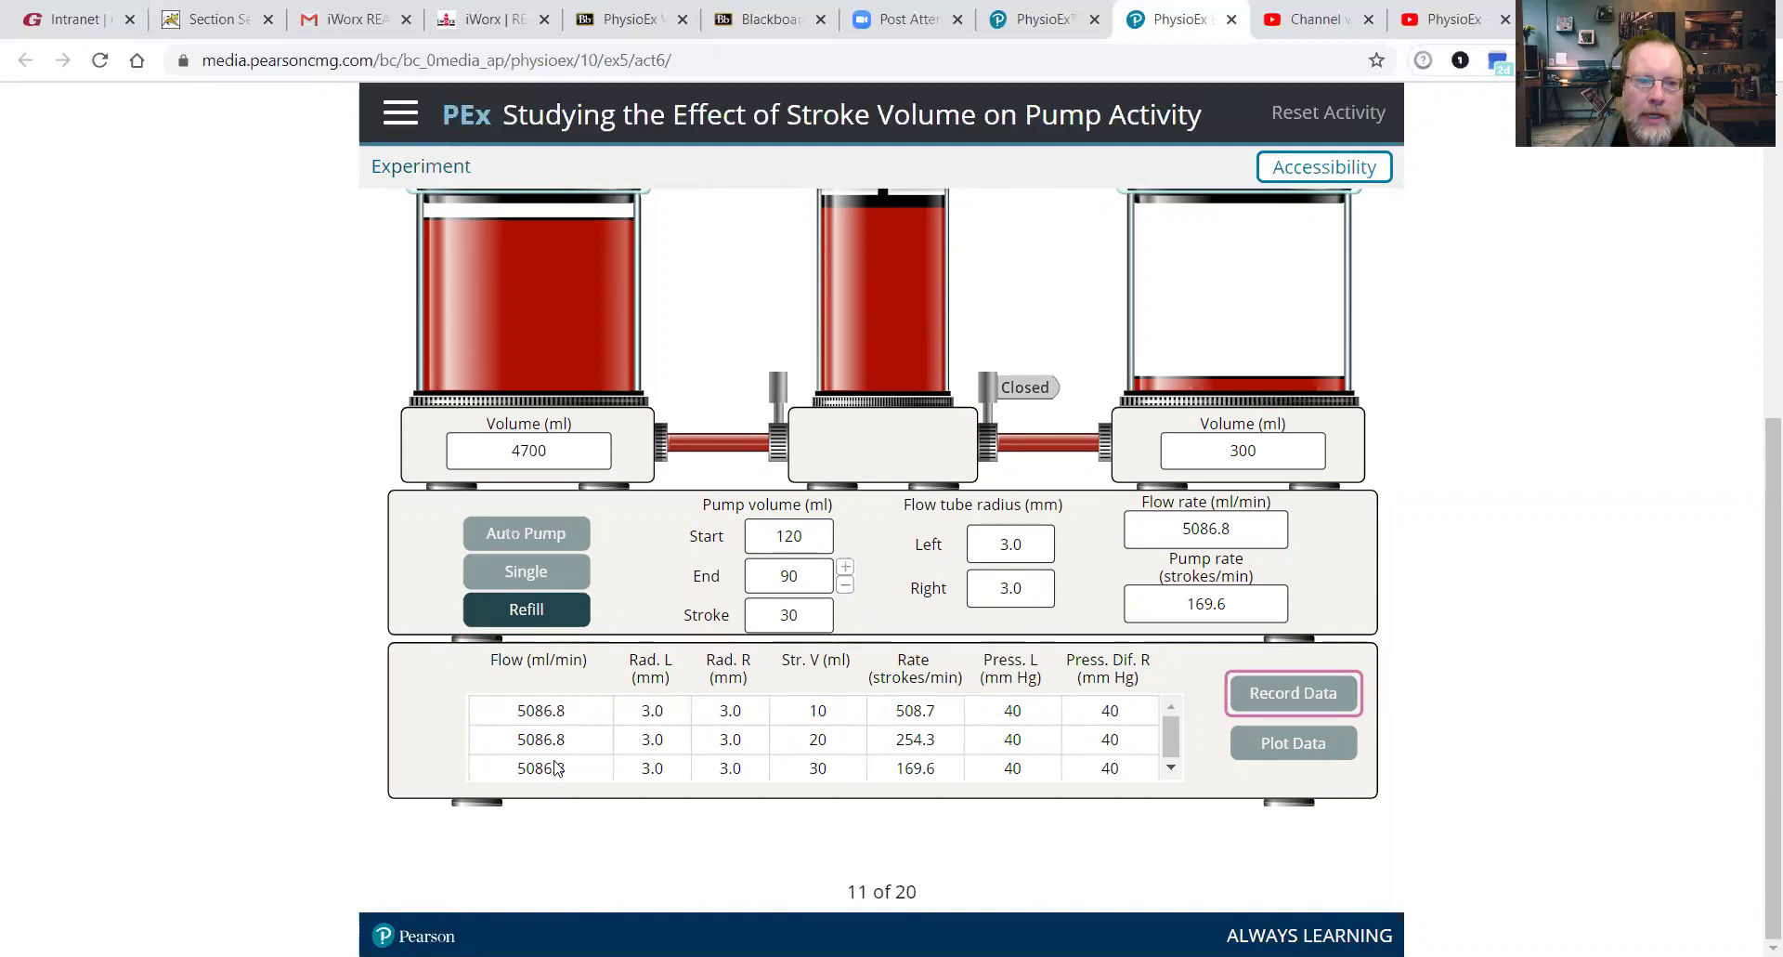
{"action": "left_click", "coordinate": [526, 608]}
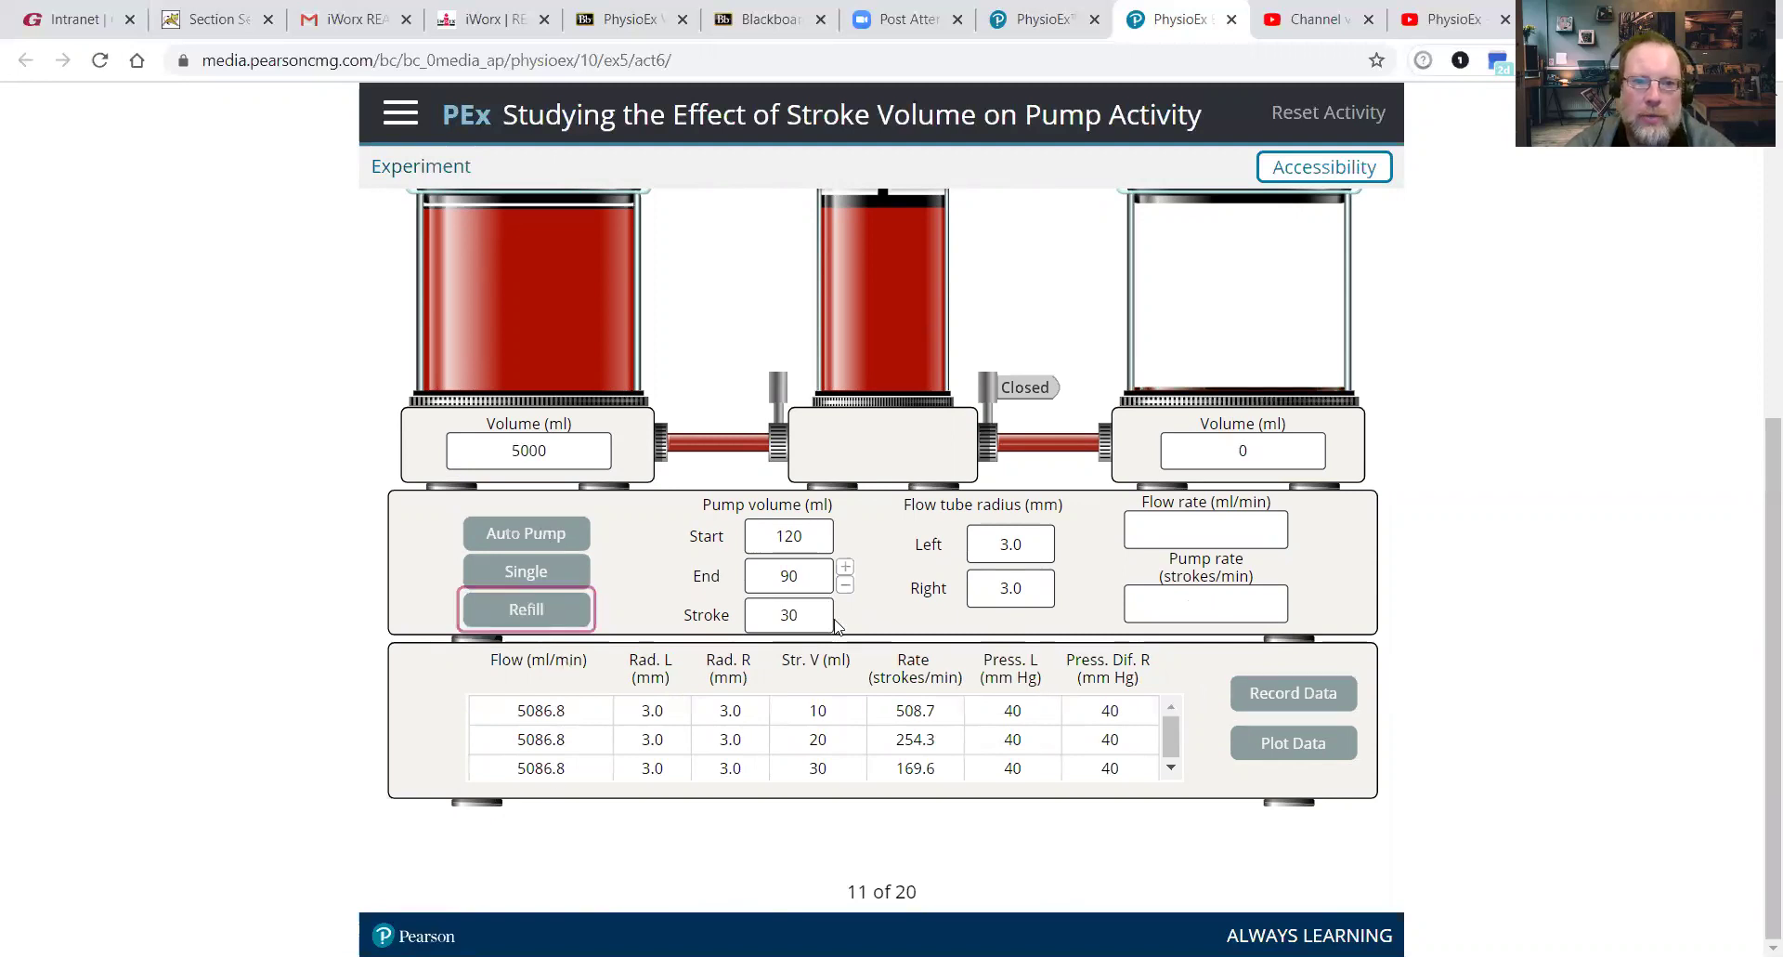
Decrease the ending pump volume (ESV) to 80 ml for a stroke volume of 40 ml and run Auto Pump.
{"action": "left_click", "coordinate": [845, 585]}
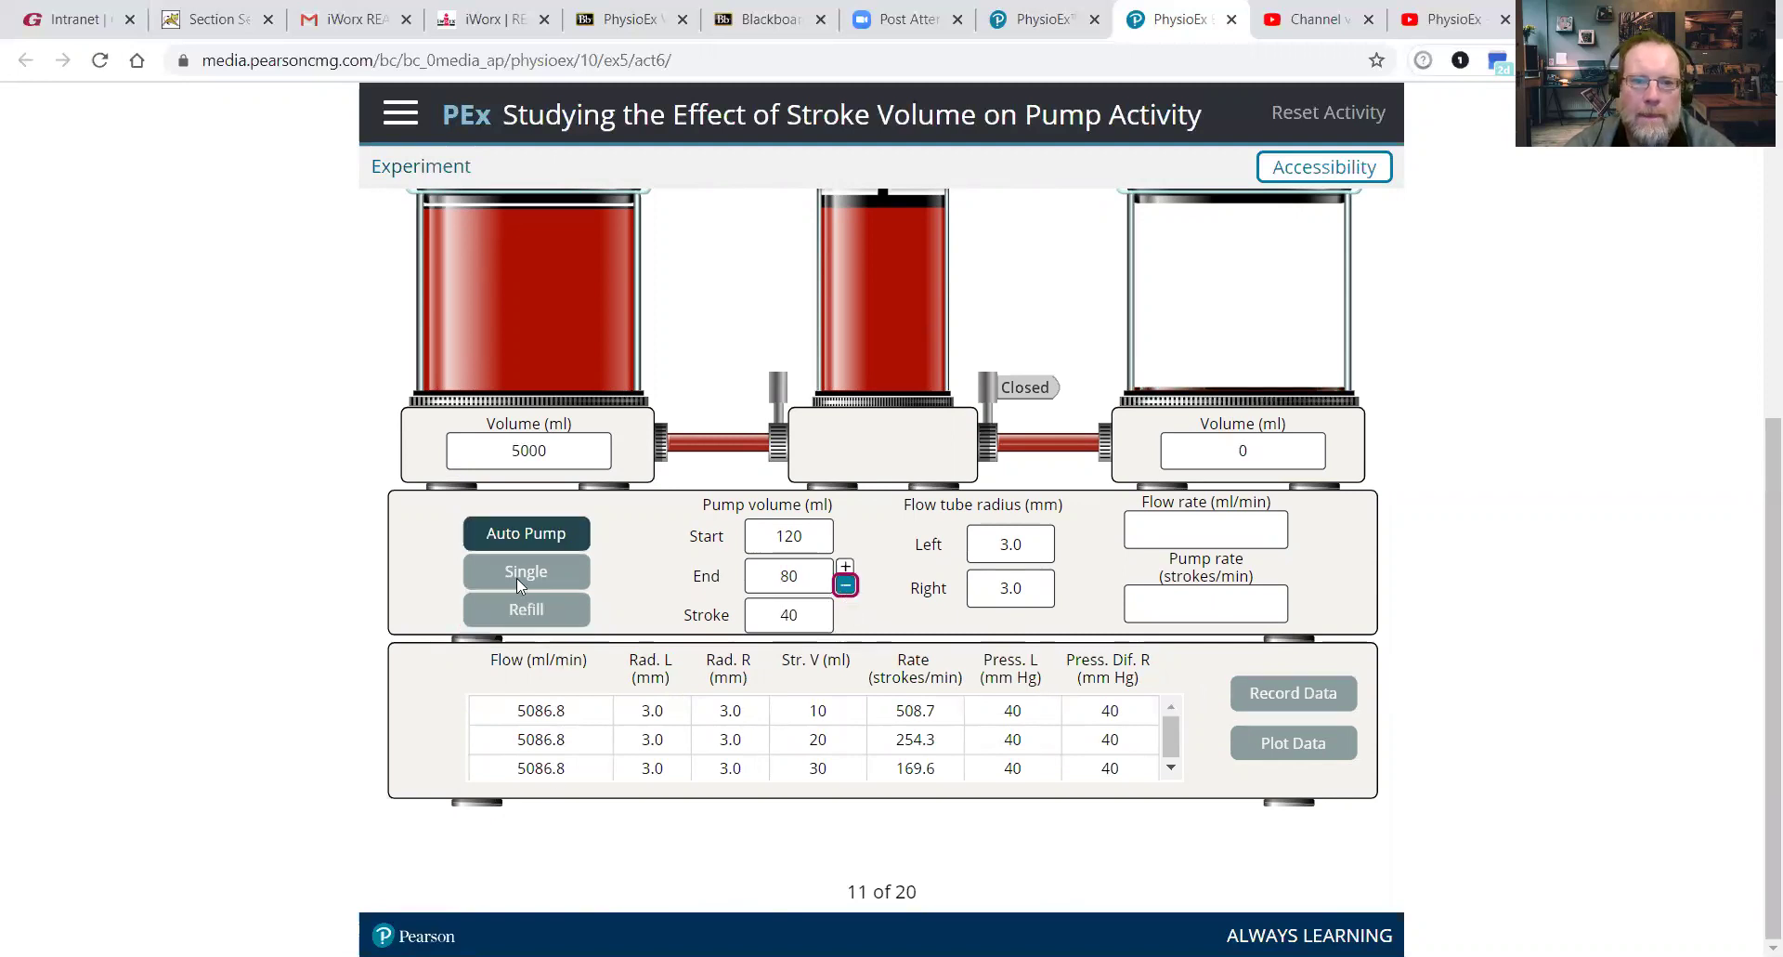
{"action": "left_click", "coordinate": [545, 536]}
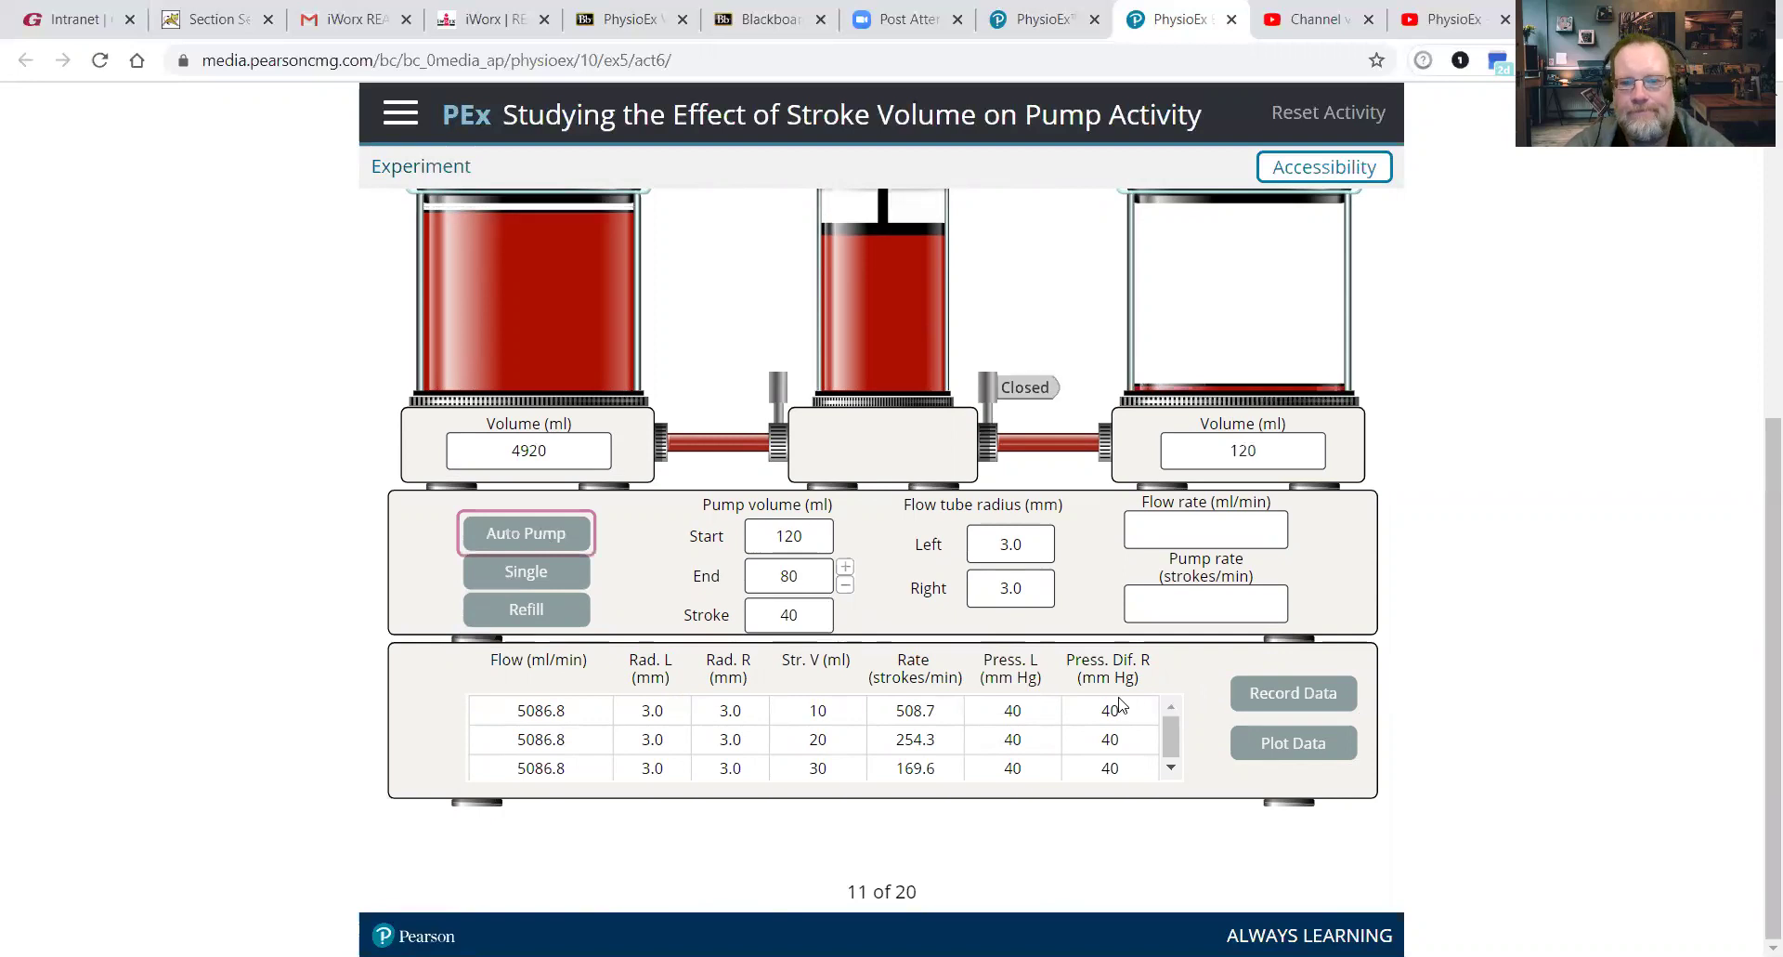
{"action": "left_click", "coordinate": [1170, 734]}
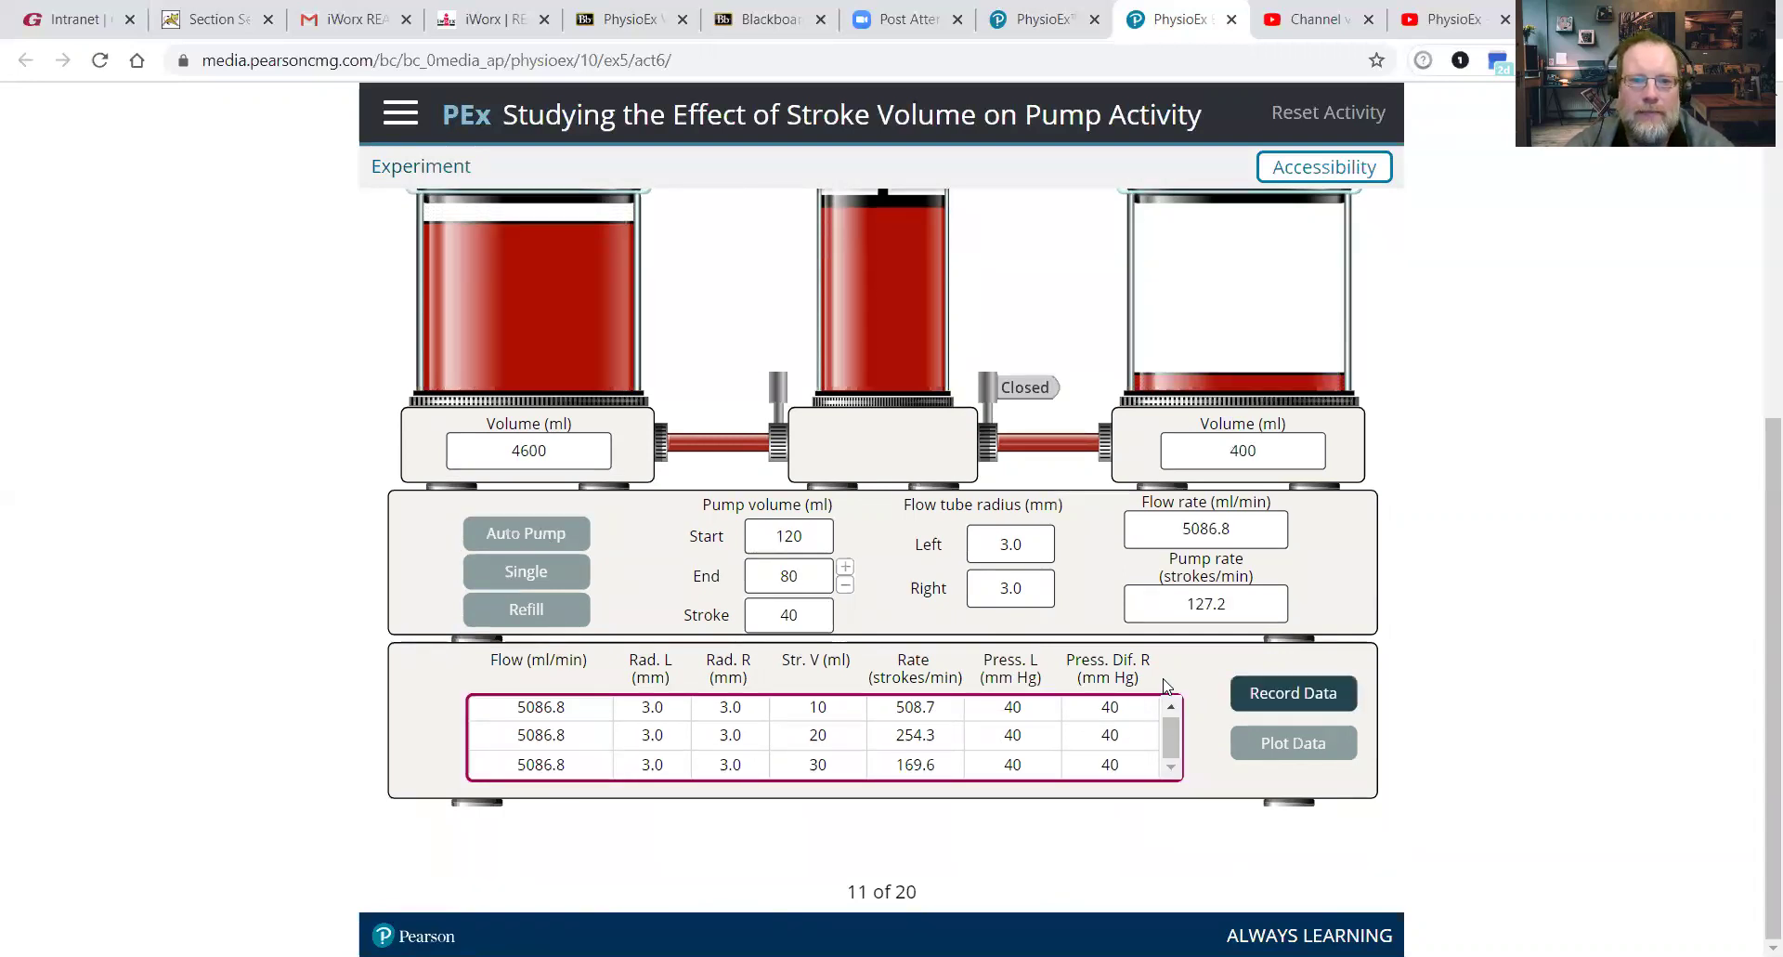
Record the 40 ml stroke volume run in the data table and refill the left beaker.
{"action": "left_click", "coordinate": [1291, 692]}
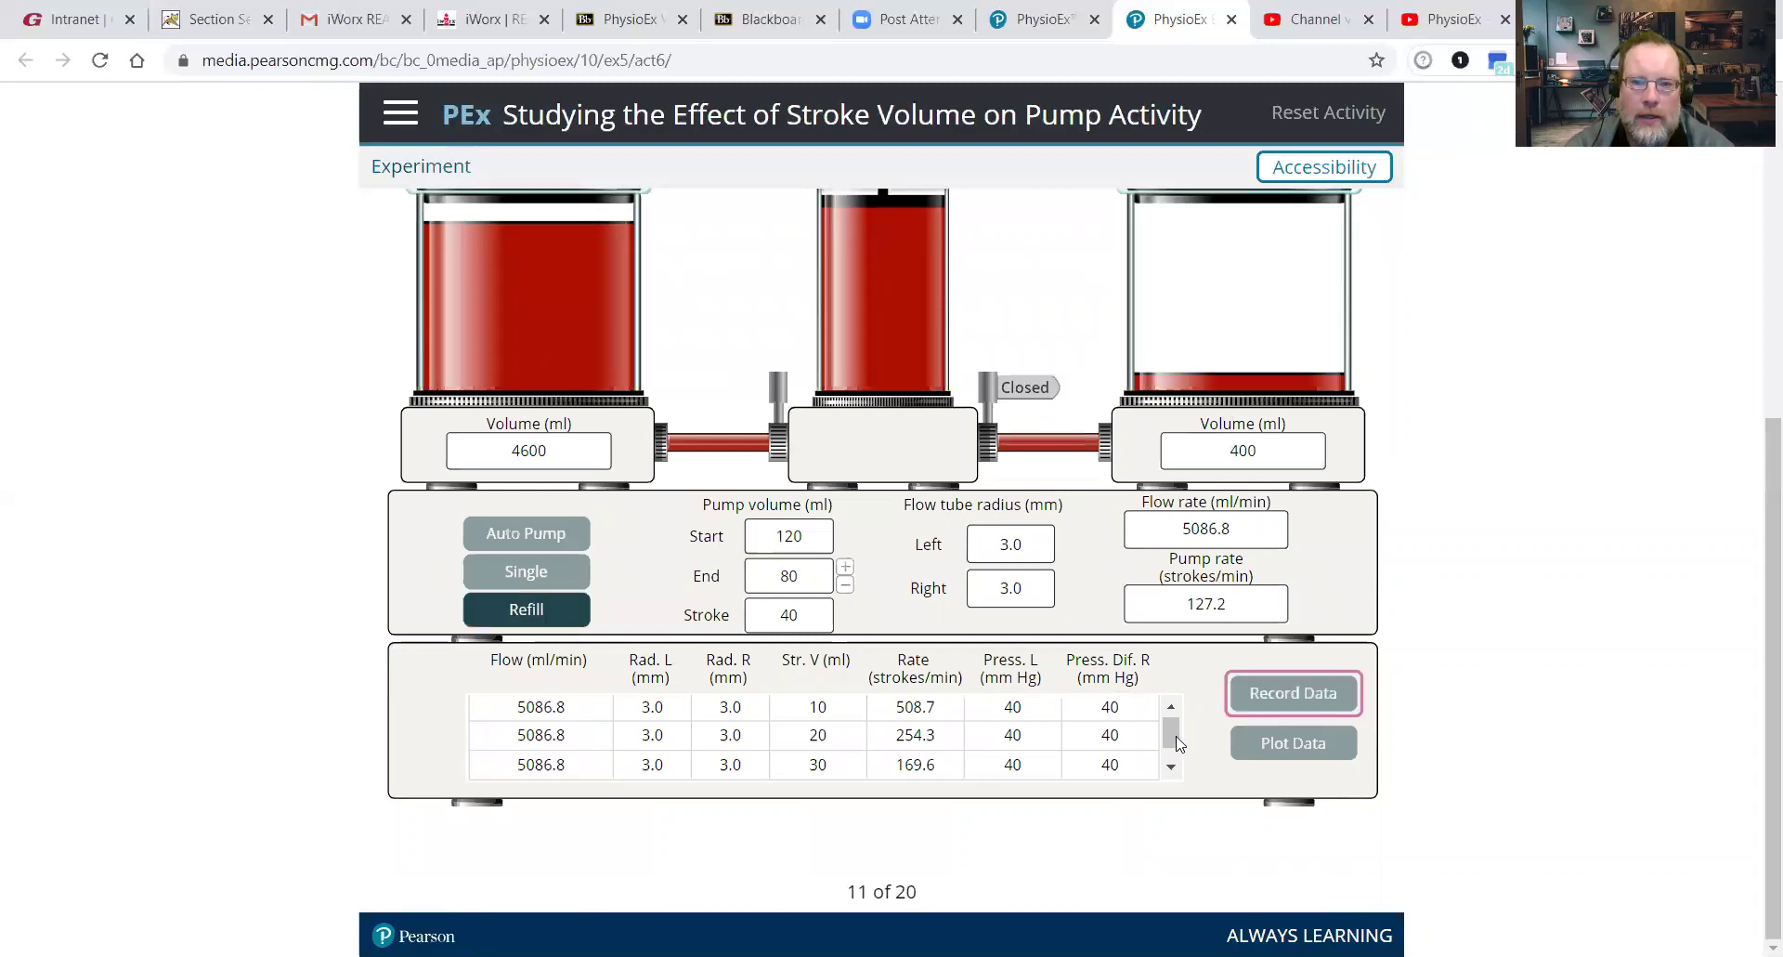
{"action": "left_click_drag", "start_coordinate": [1172, 738], "coordinate": [1172, 788]}
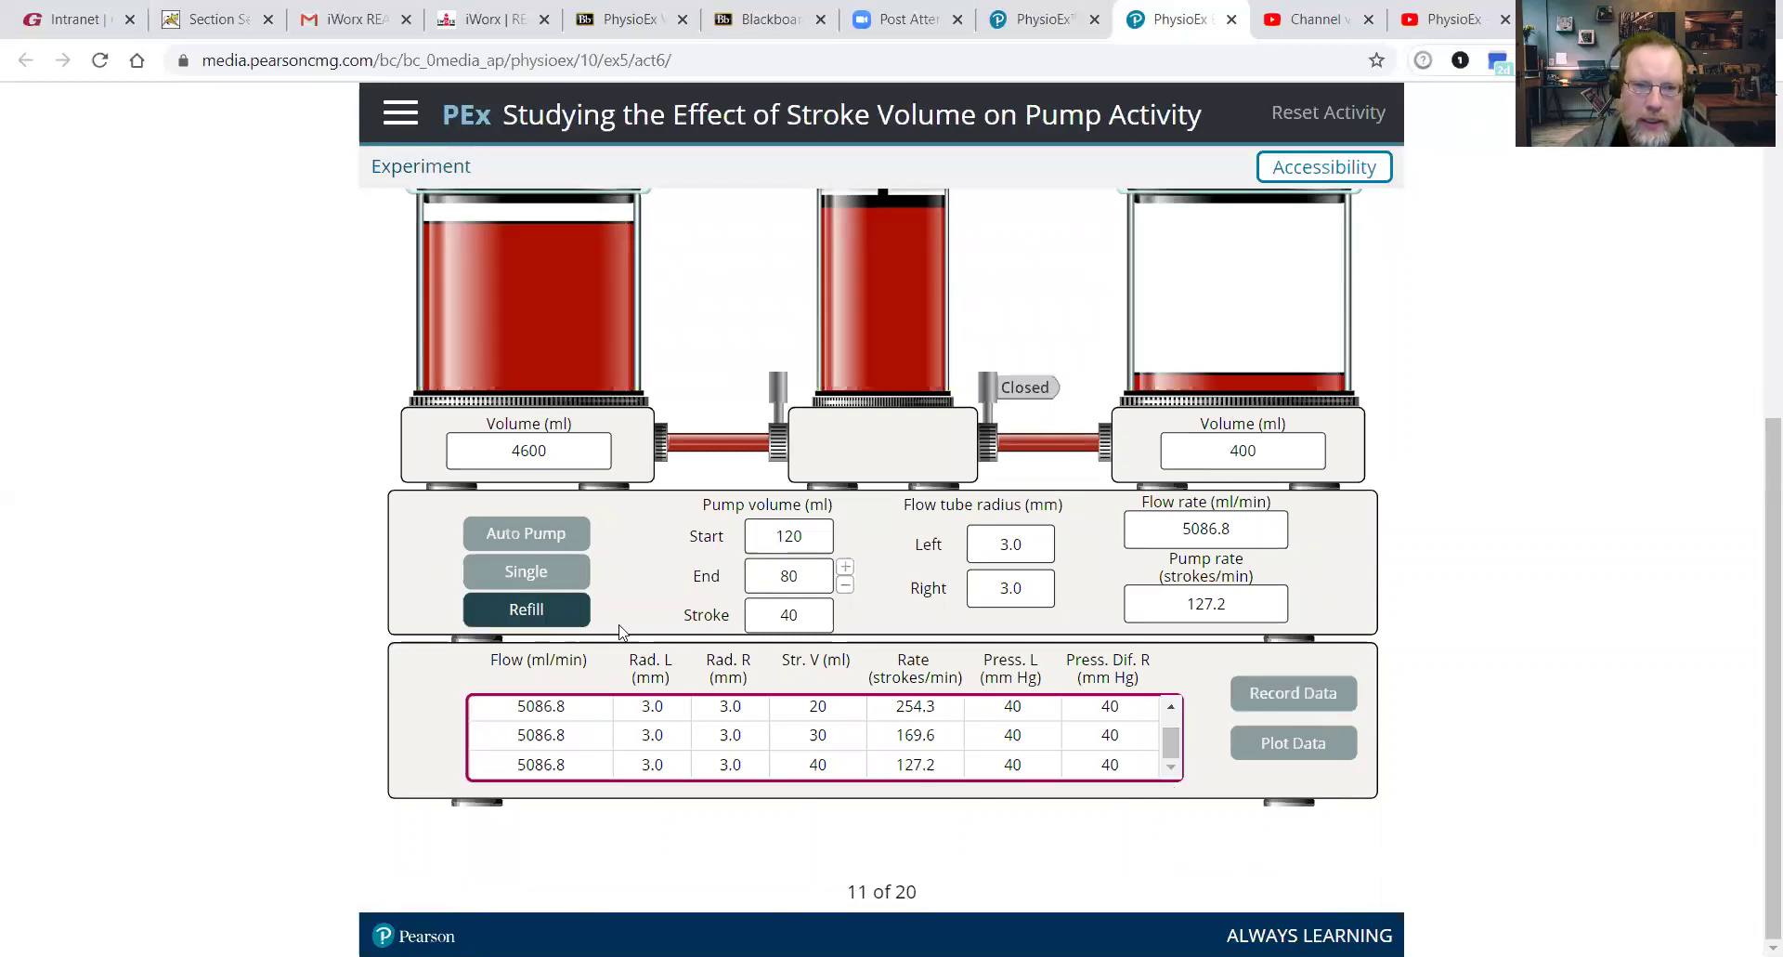
{"action": "left_click", "coordinate": [562, 611]}
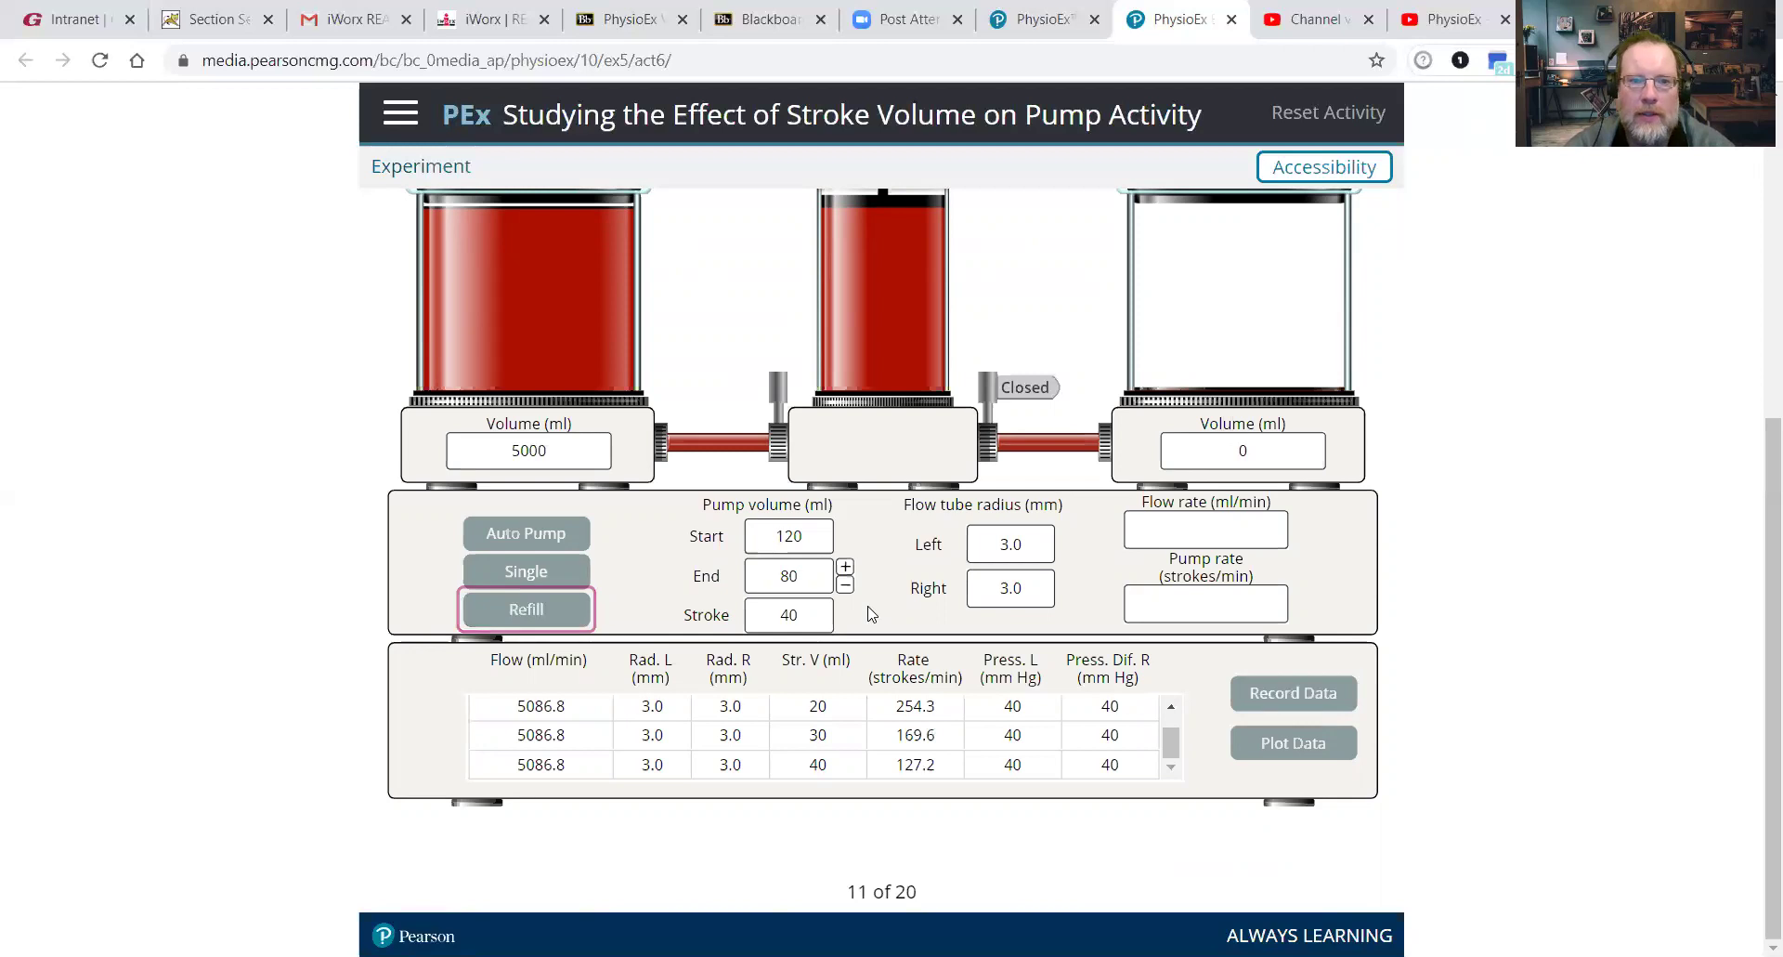
Decrease the ending pump volume (ESV) to 70 ml for a stroke volume of 50 ml and run Auto Pump.
{"action": "left_click", "coordinate": [845, 583]}
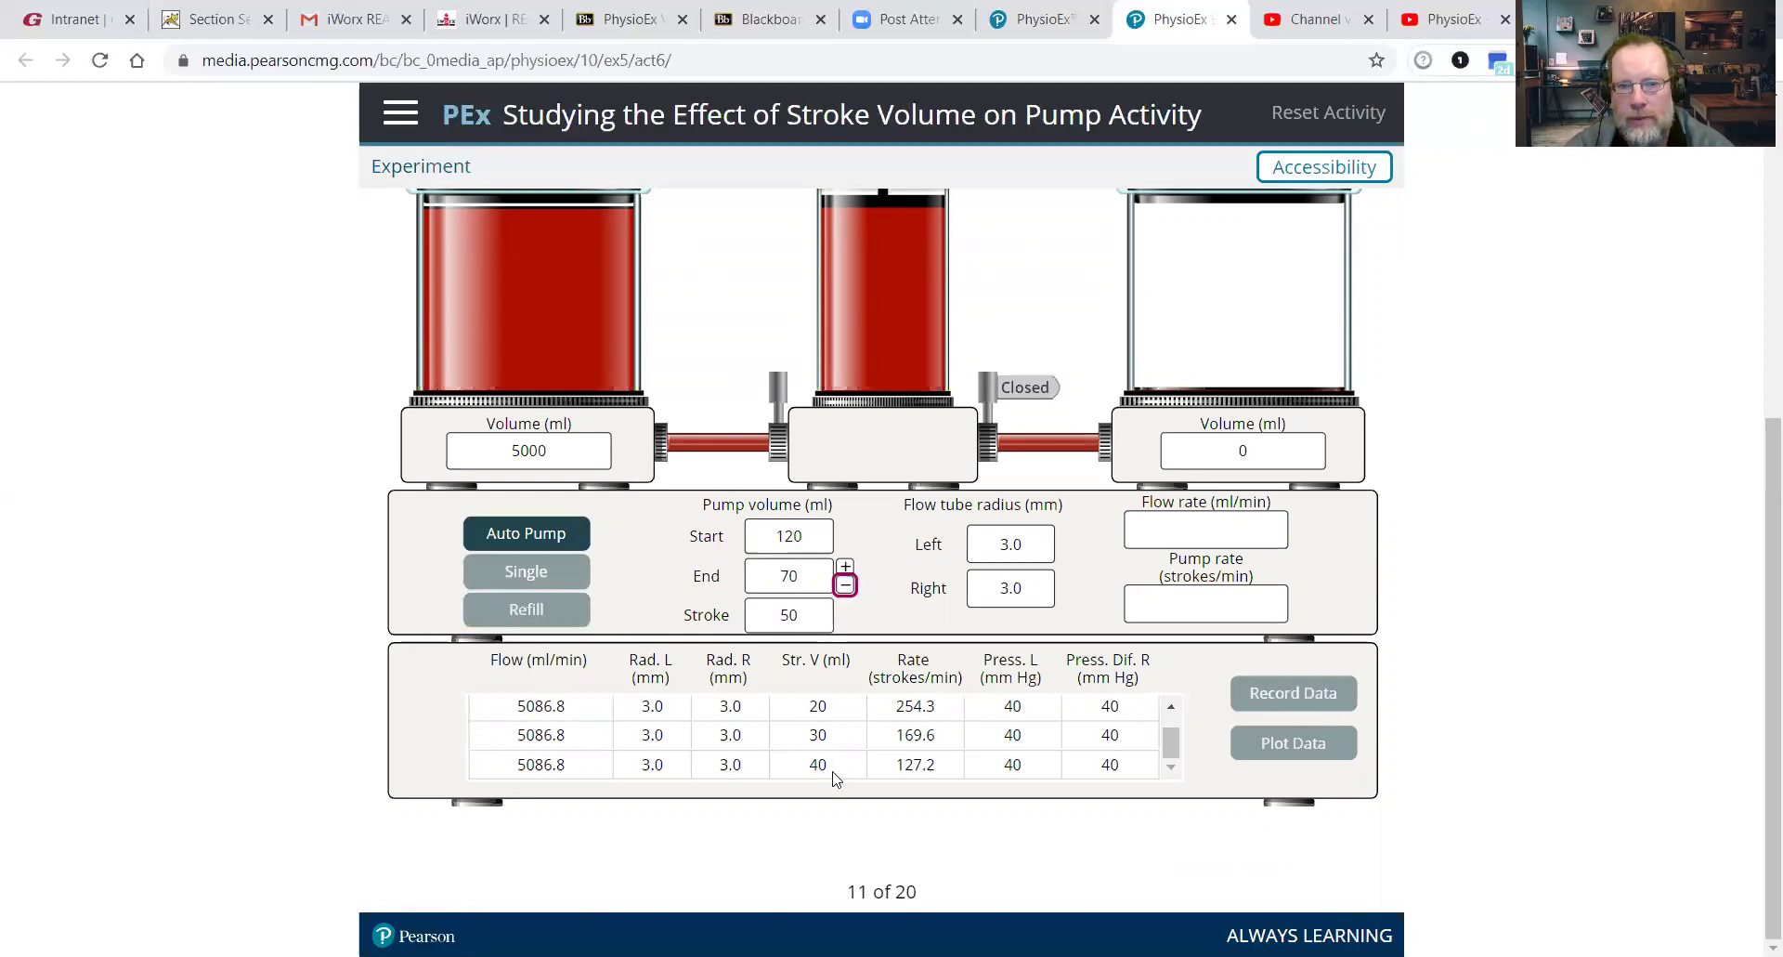
{"action": "left_click", "coordinate": [564, 536]}
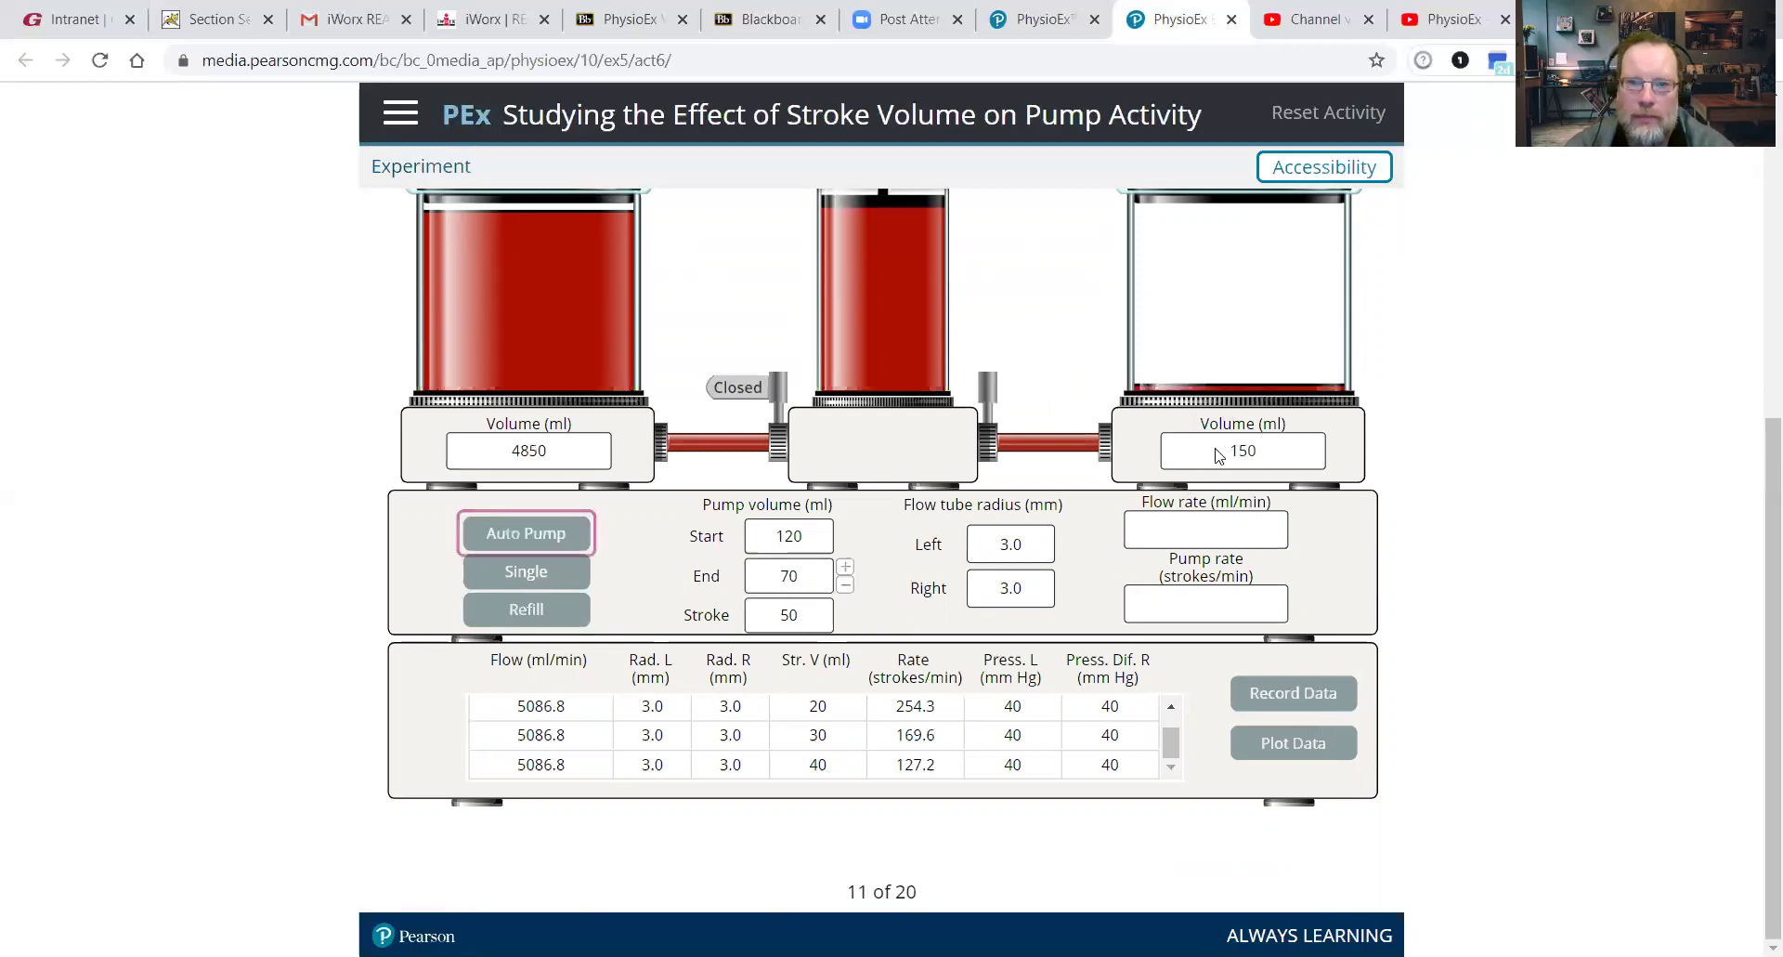
{"action": "left_click", "coordinate": [1172, 741]}
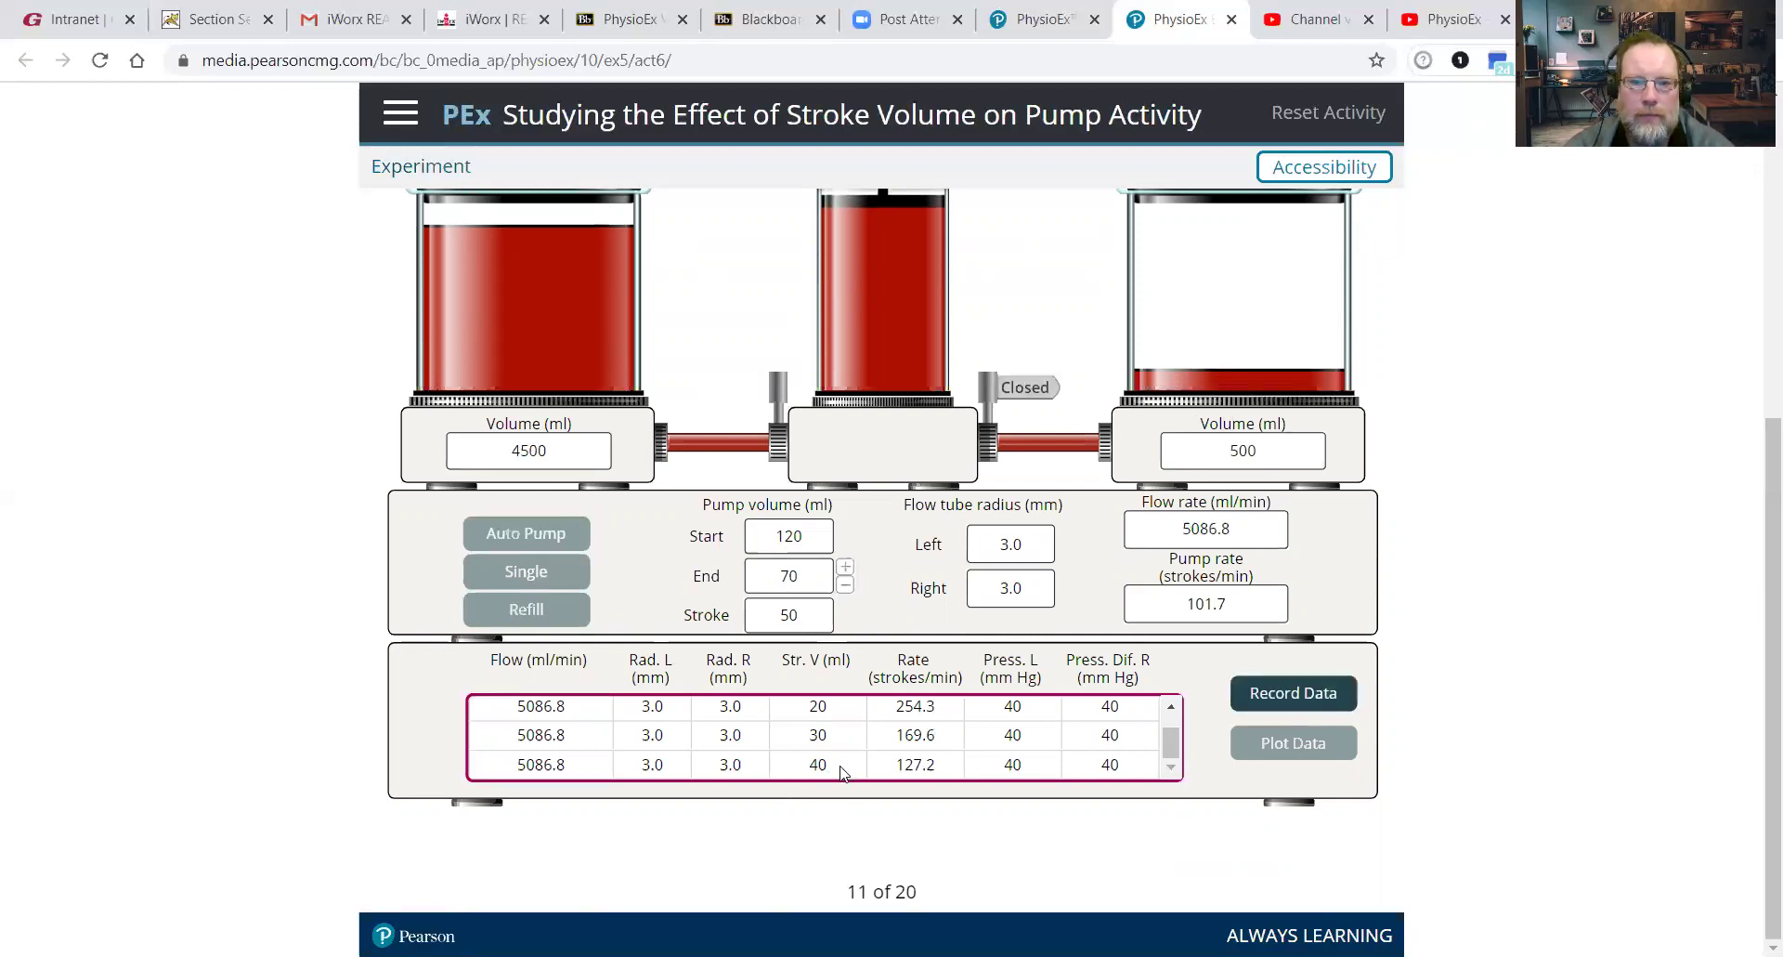
Record the 50 ml stroke volume run in the data table and refill the left beaker.
{"action": "left_click", "coordinate": [1291, 693]}
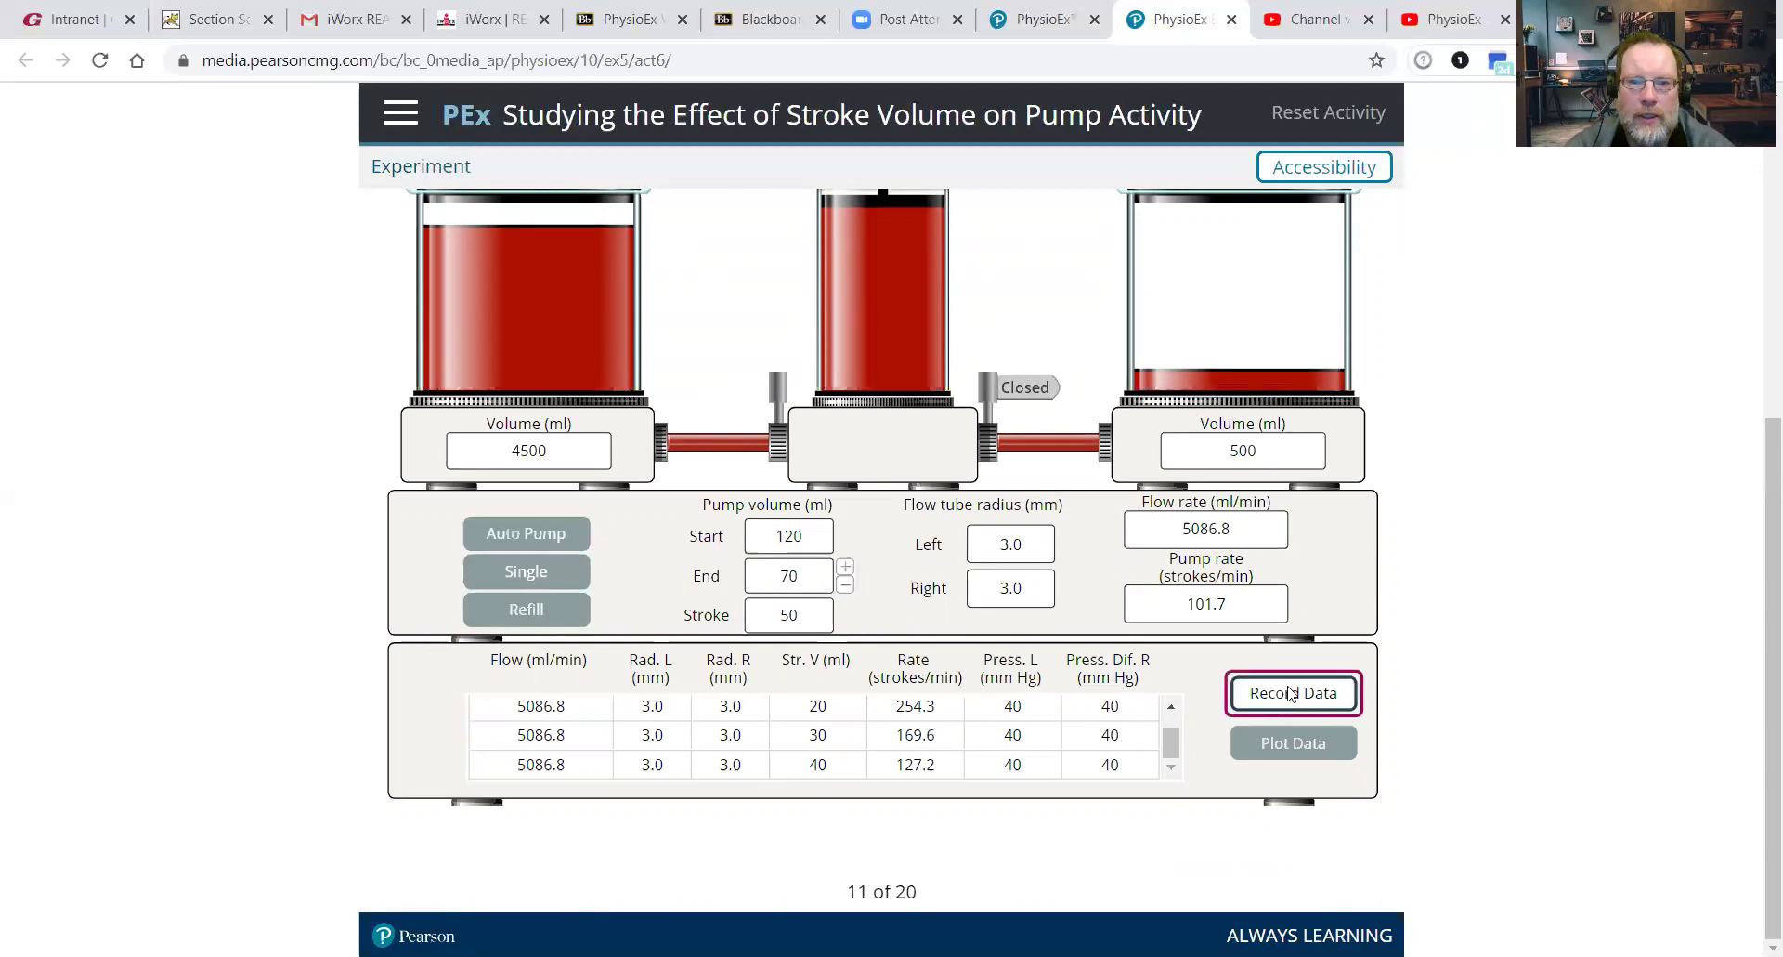
{"action": "left_click", "coordinate": [1170, 769]}
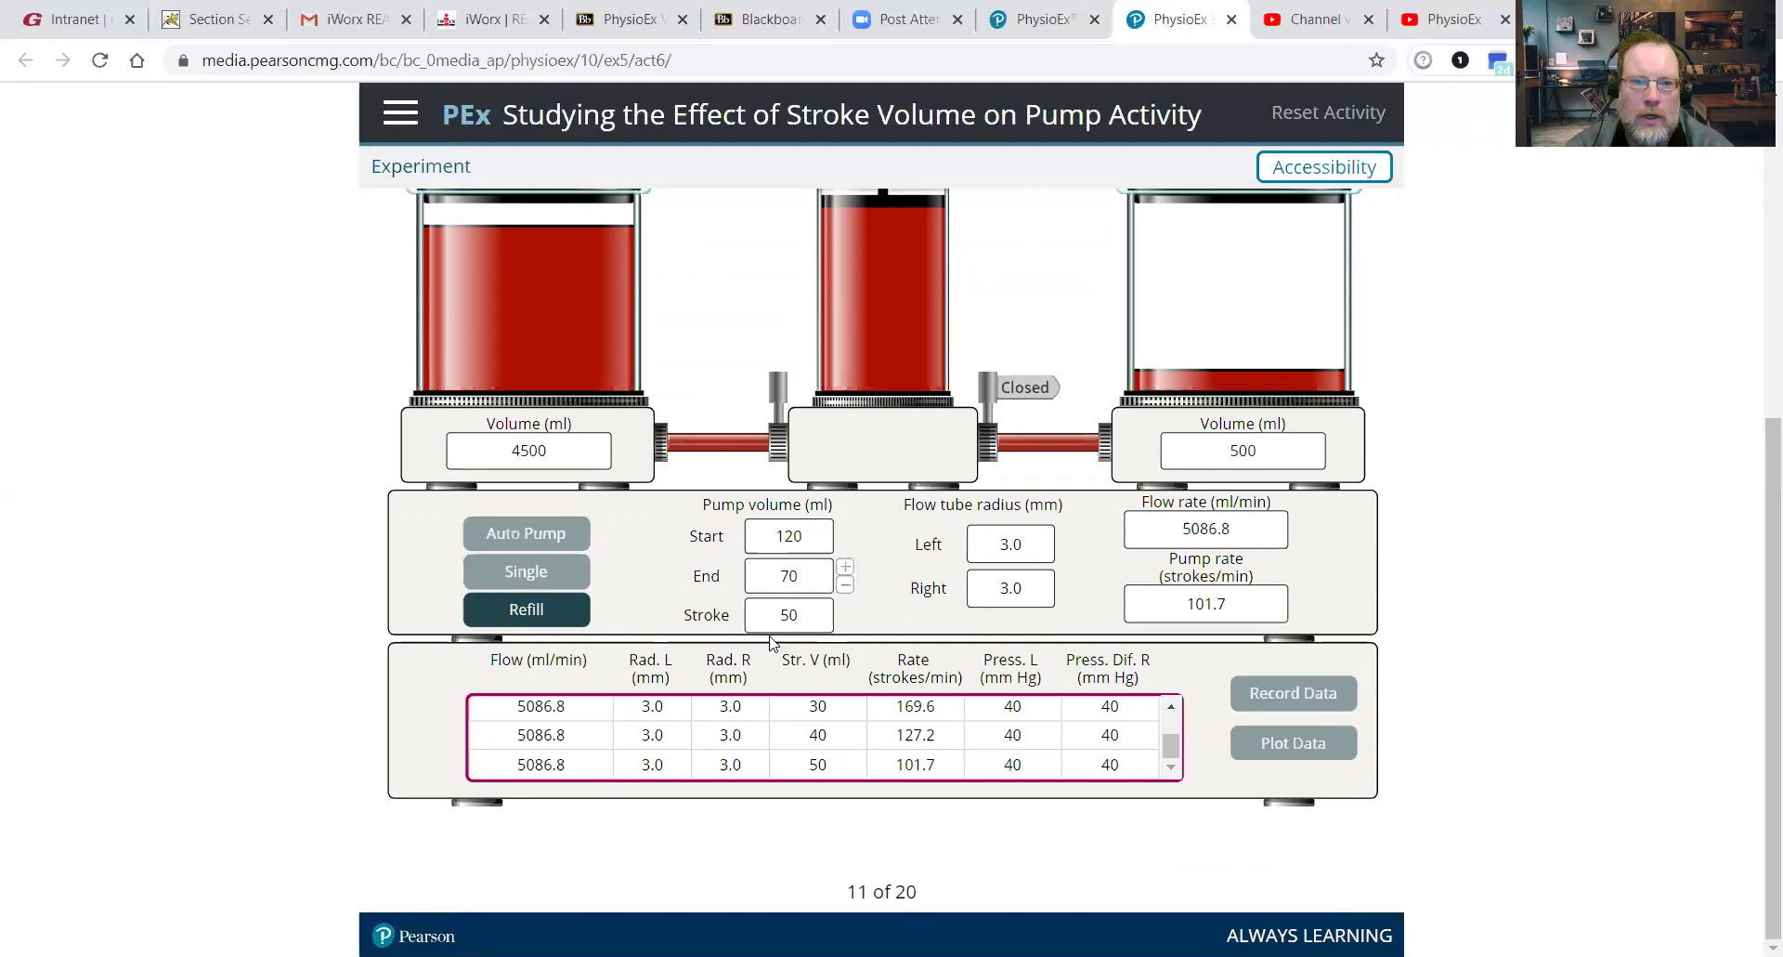
{"action": "left_click", "coordinate": [544, 609]}
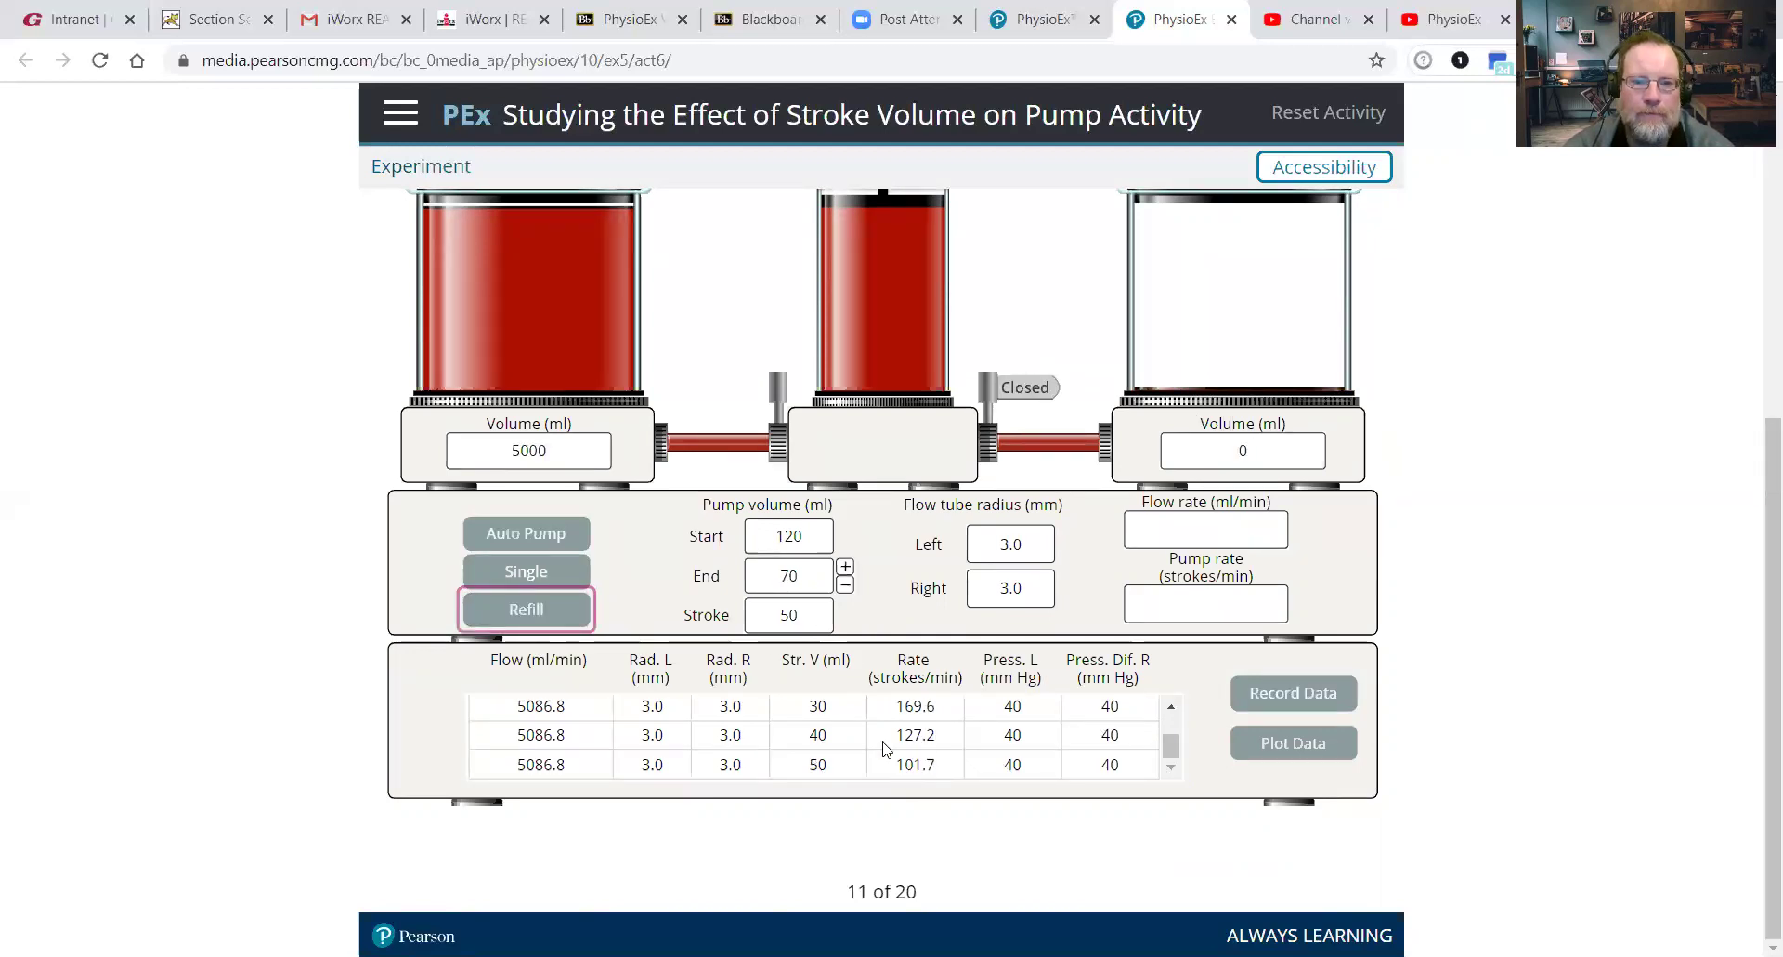
Run Auto Pump at an ending pump volume (ESV) of 60 ml, record the 60 ml stroke volume run and refill the left beaker.
{"action": "left_click", "coordinate": [845, 584]}
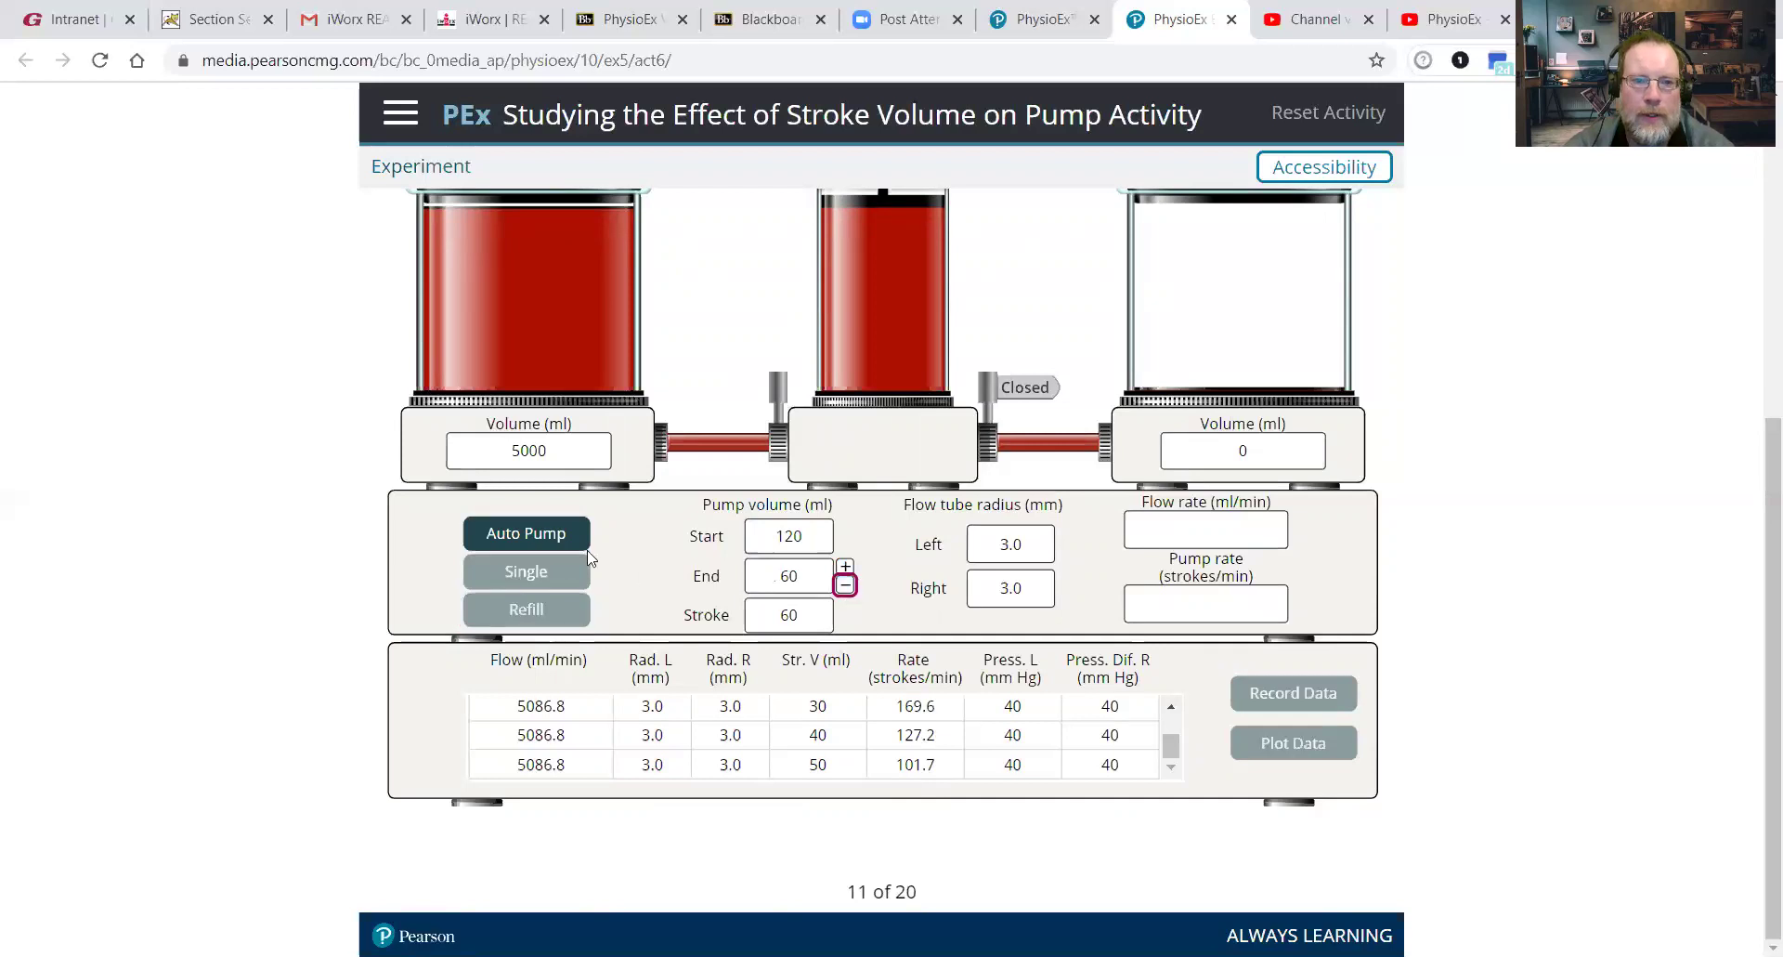
{"action": "left_click", "coordinate": [572, 529]}
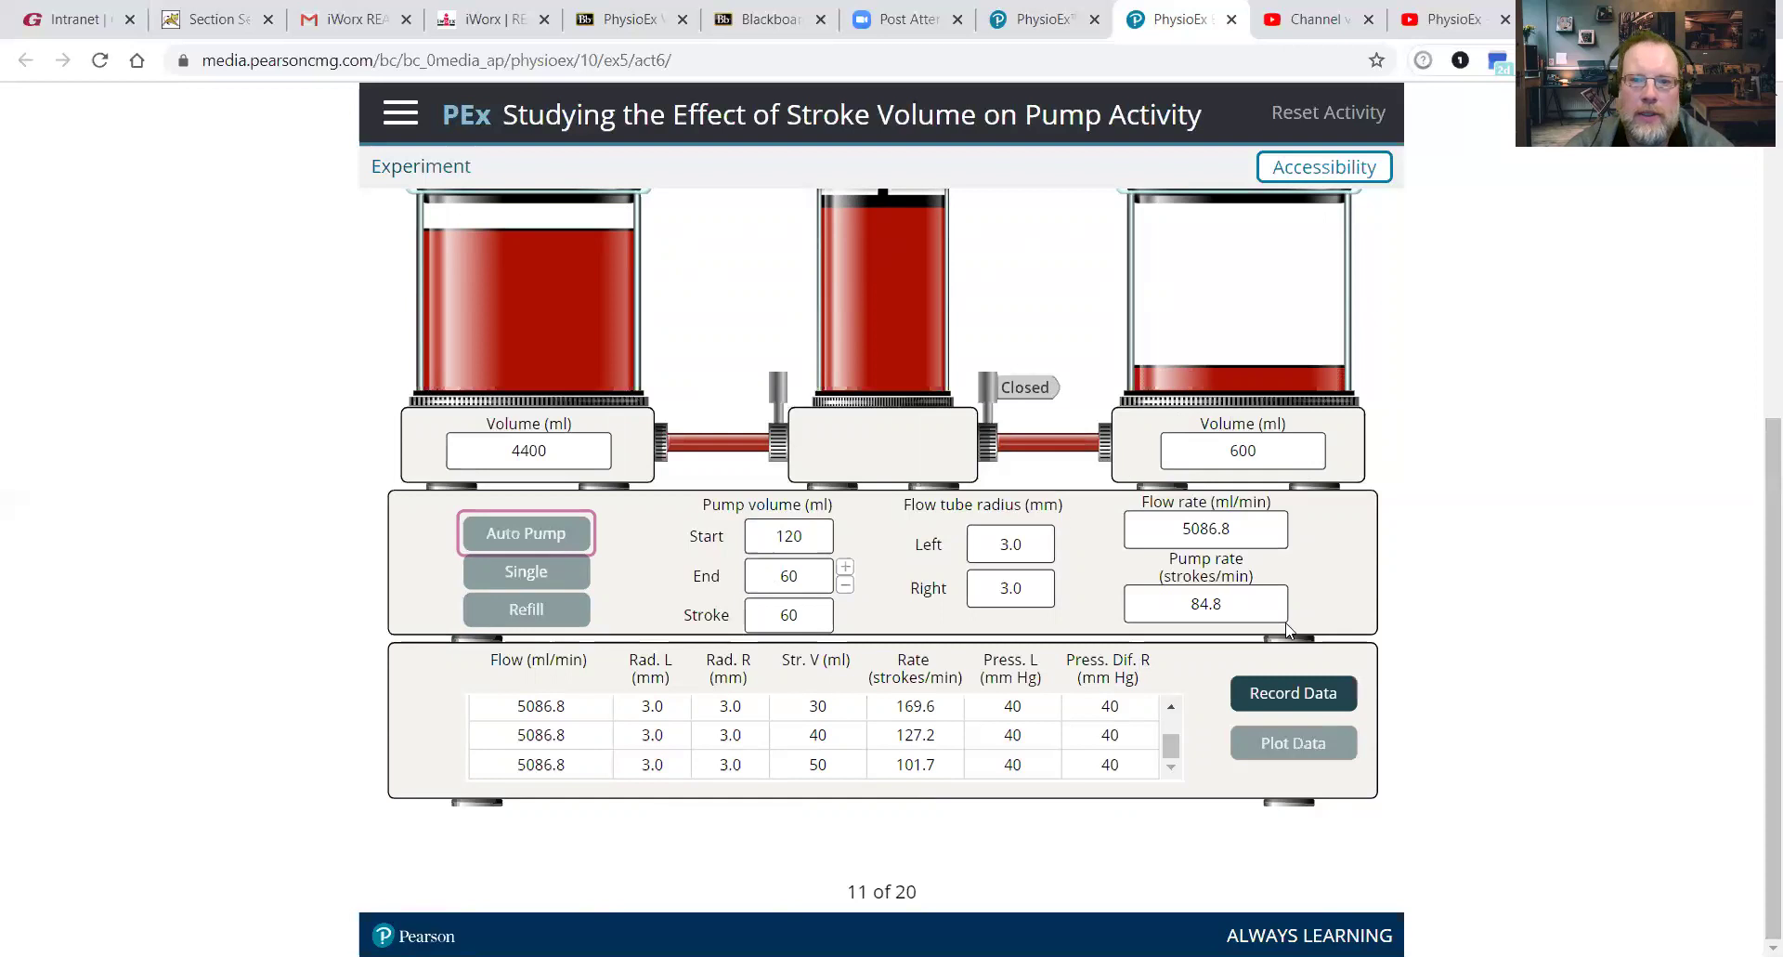
{"action": "left_click", "coordinate": [1294, 692]}
{"action": "left_click_drag", "start_coordinate": [1174, 732], "coordinate": [1174, 748]}
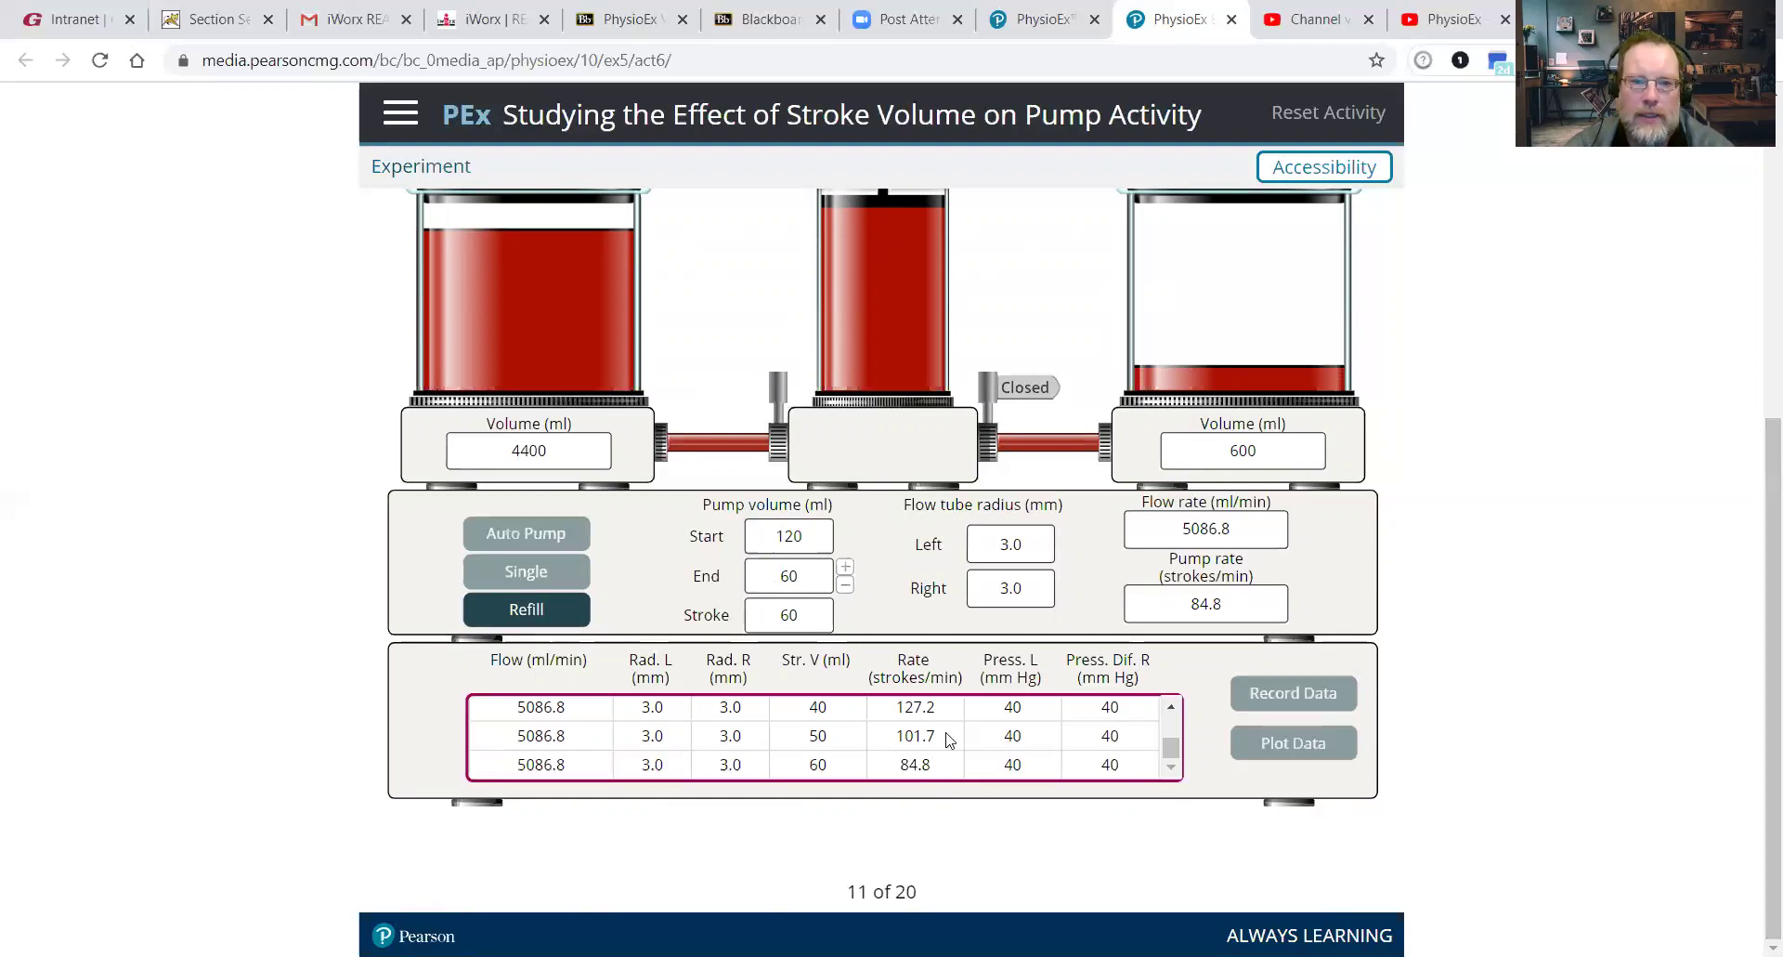
Answer the constant-flow question with "cardiac output is equivalent to blood flow", check it and submit the question.
{"action": "left_click_drag", "start_coordinate": [1758, 666], "coordinate": [1758, 397]}
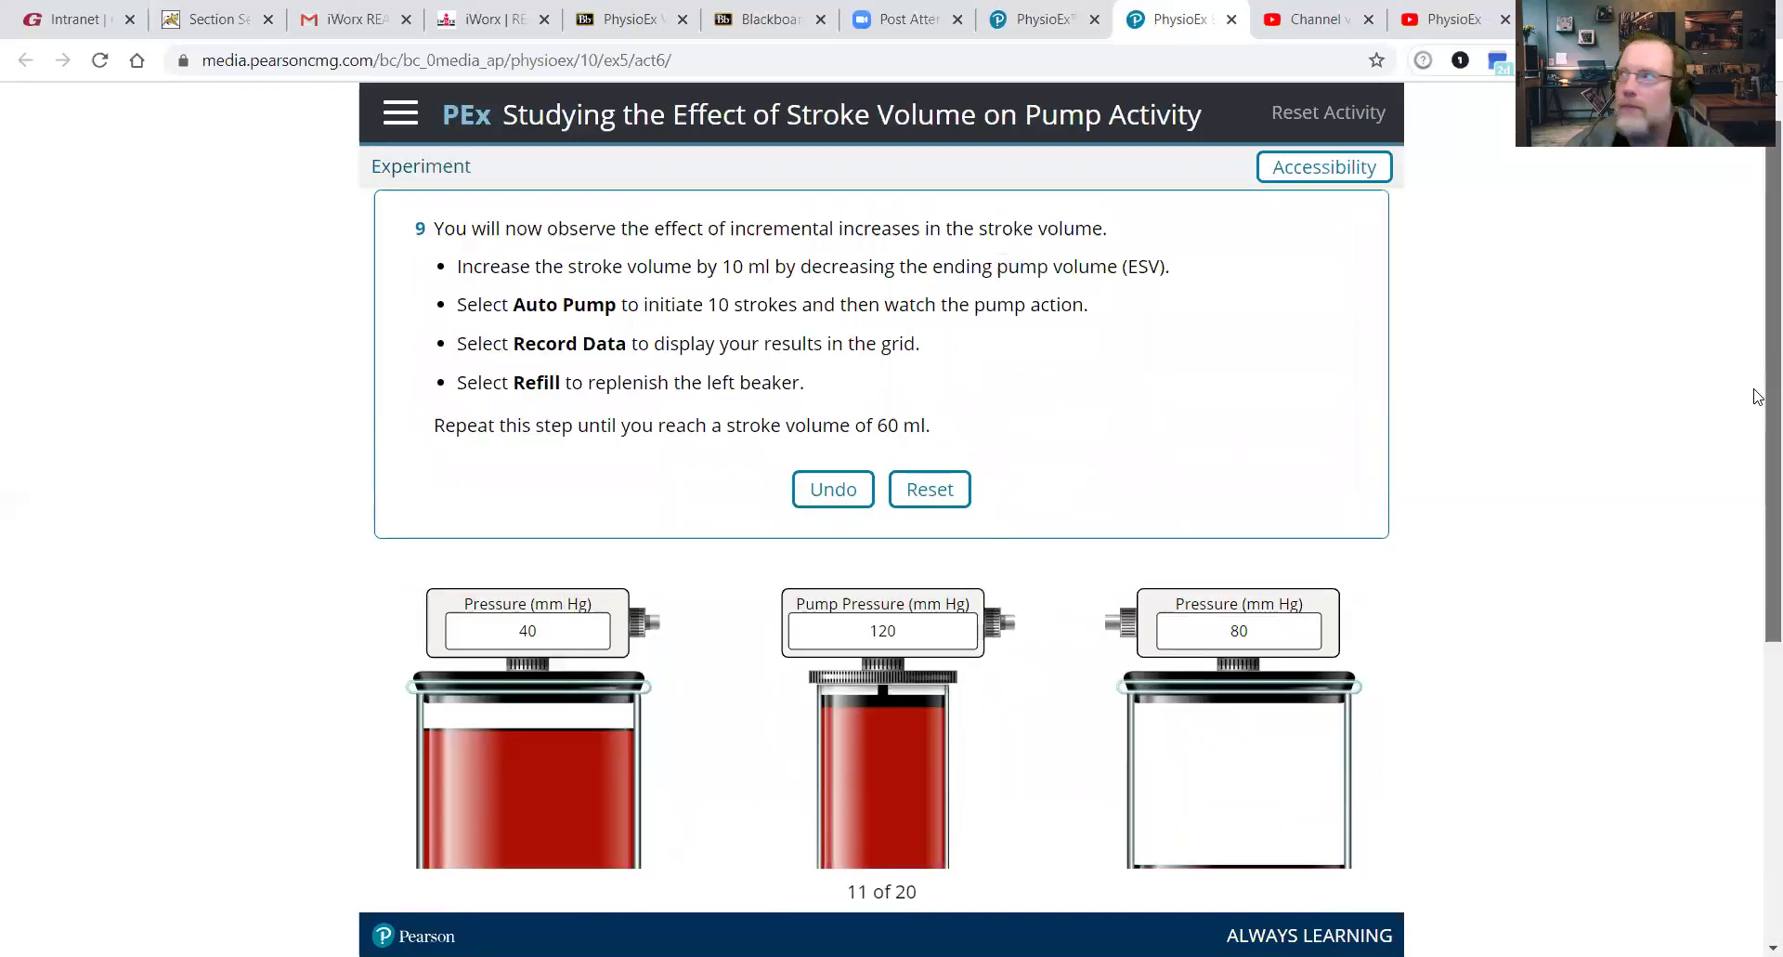
{"action": "left_click_drag", "start_coordinate": [1758, 397], "coordinate": [1758, 346]}
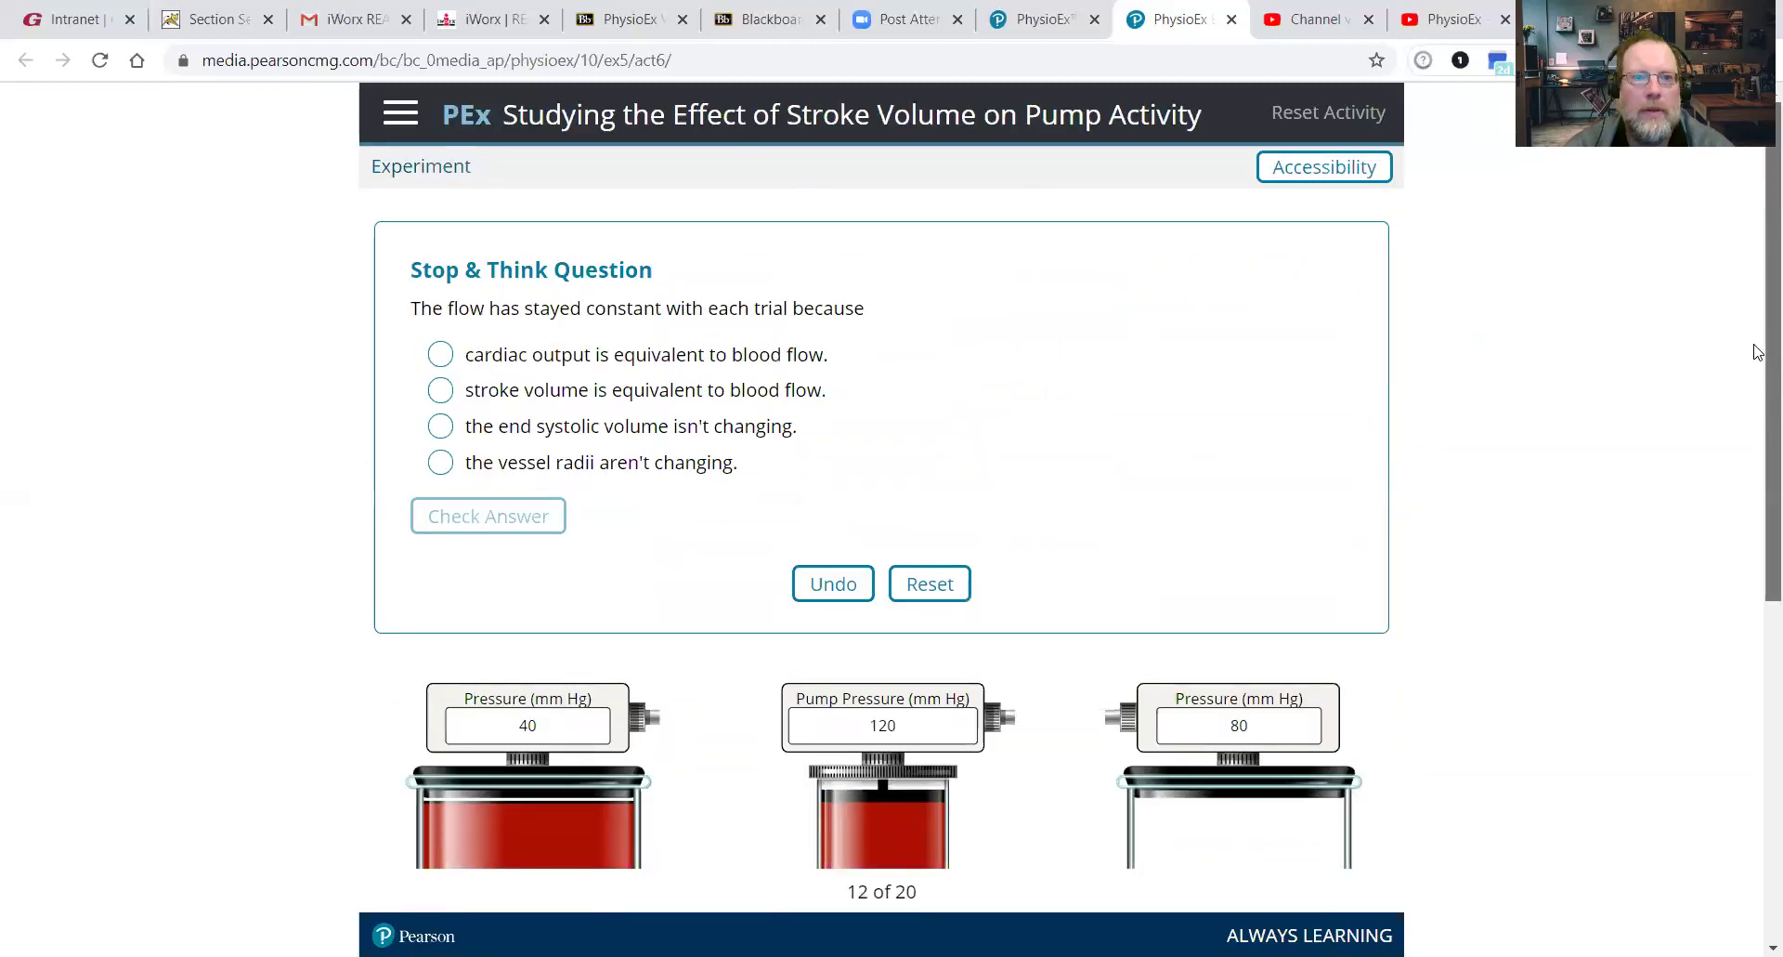
{"action": "scroll", "coordinate": [1758, 390], "scroll_direction": "down", "scroll_amount": 1}
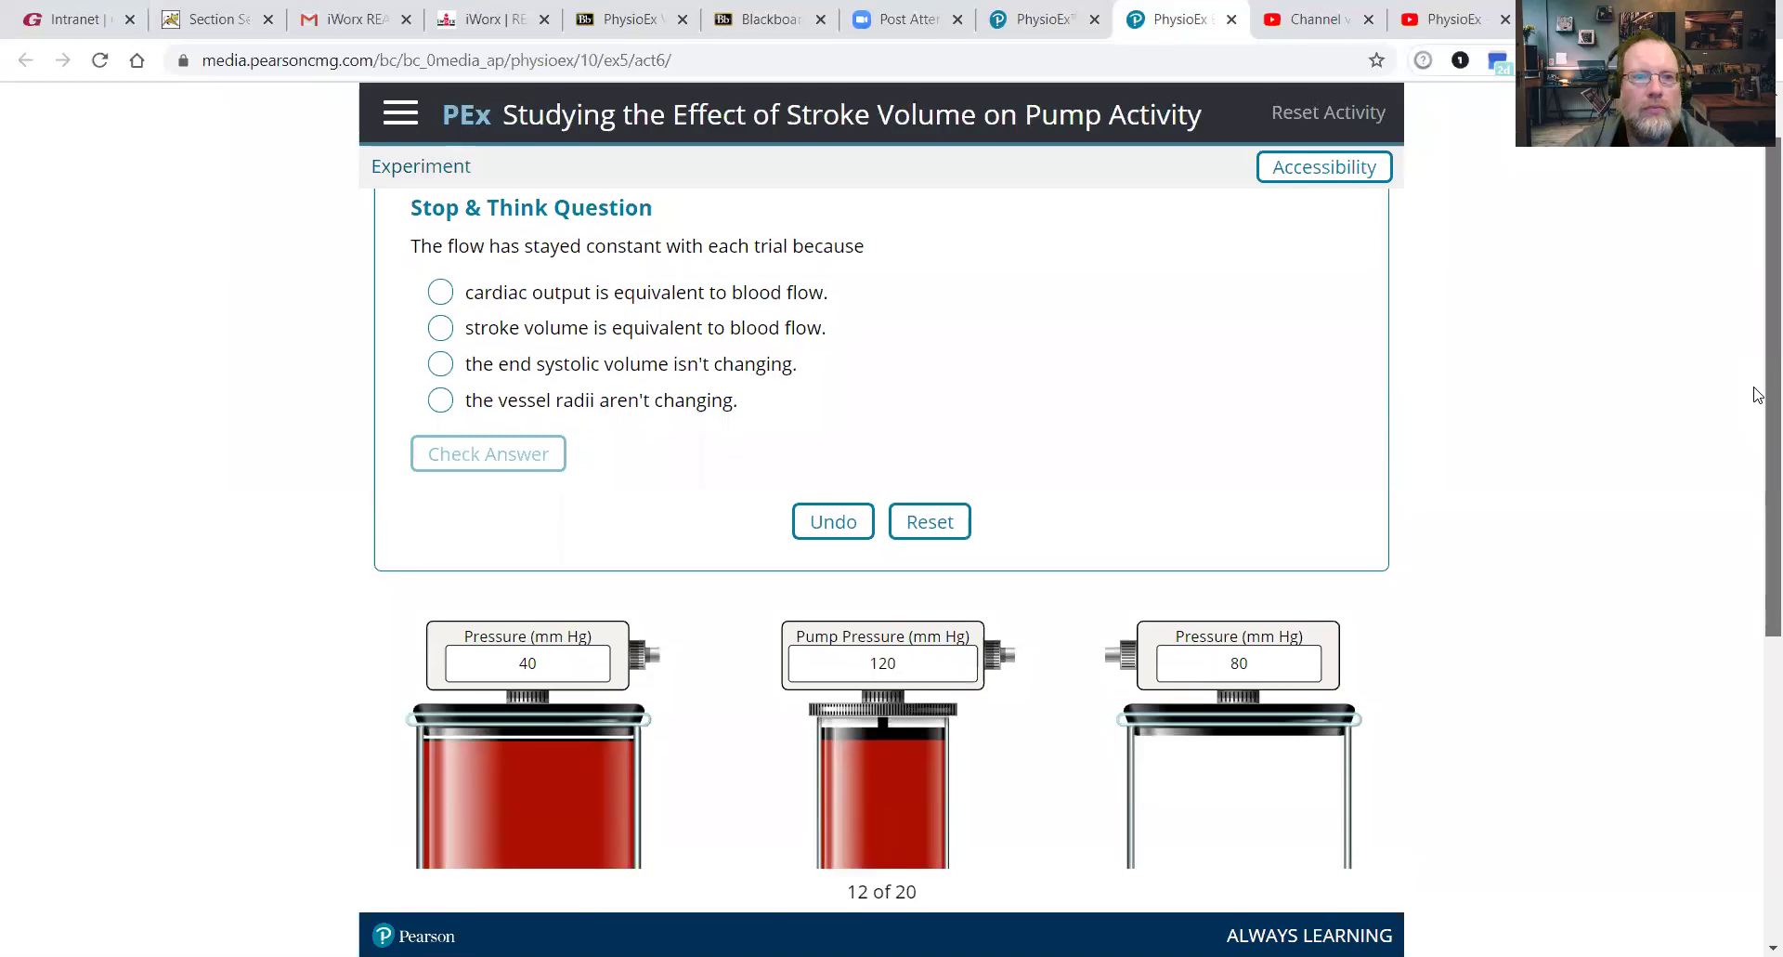
{"action": "left_click_drag", "start_coordinate": [1759, 392], "coordinate": [1759, 409]}
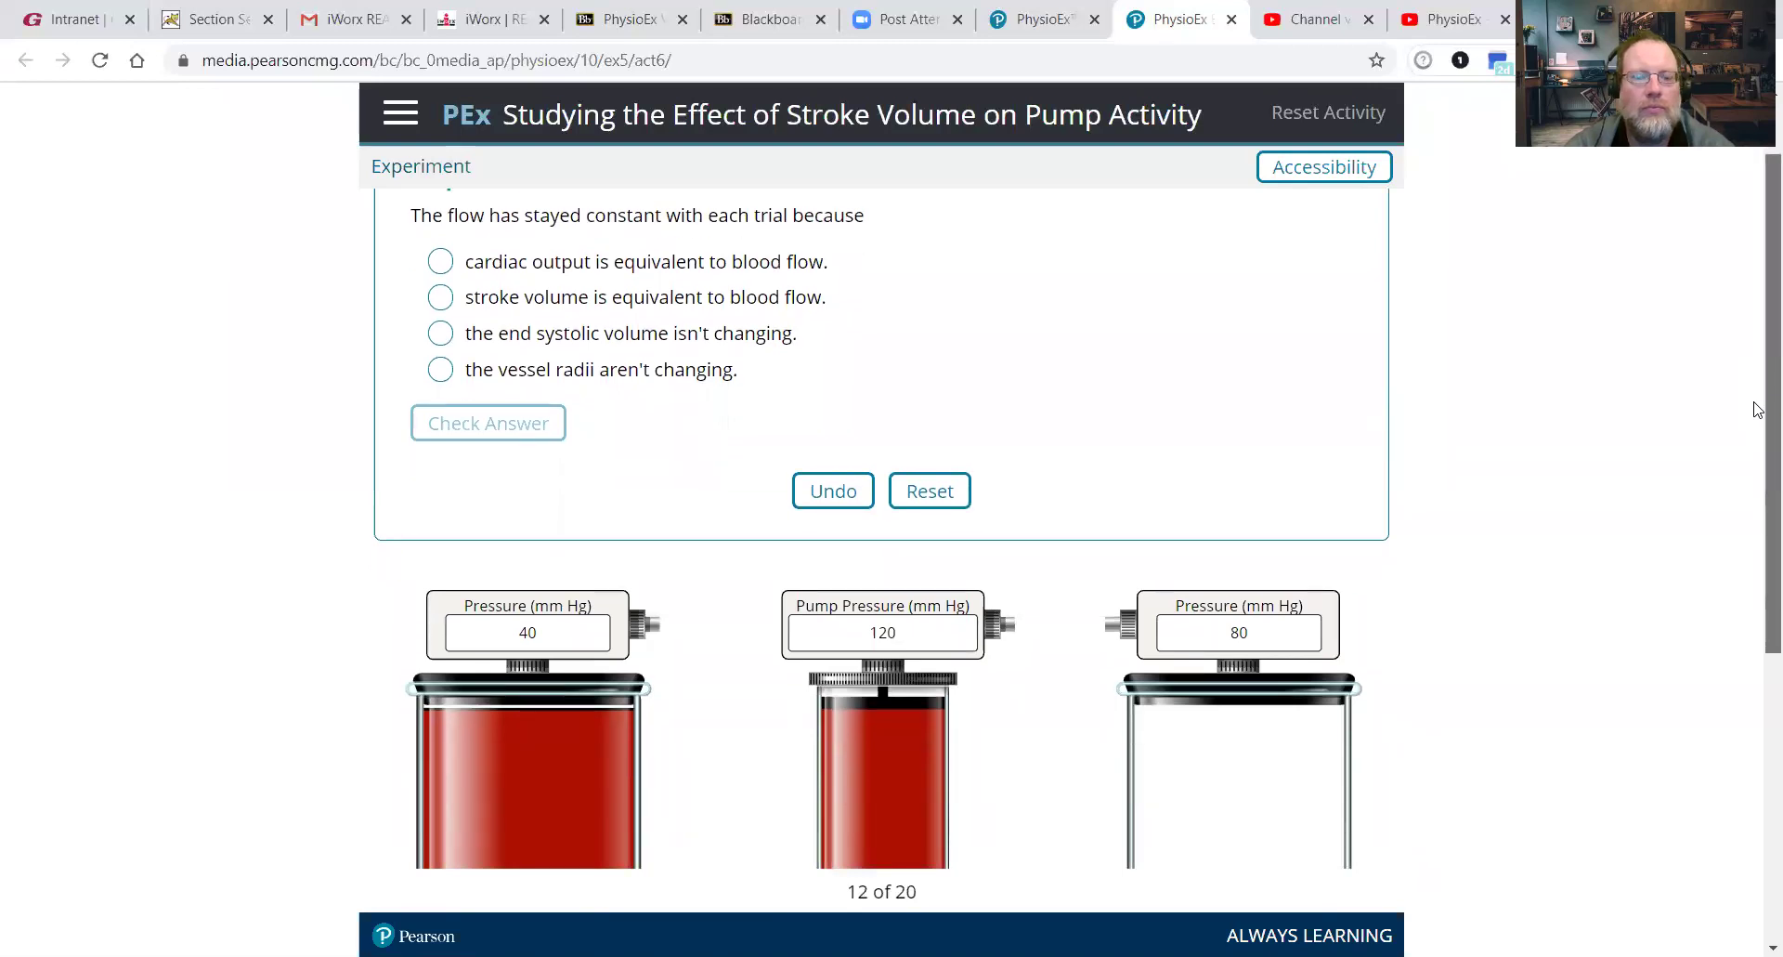
{"action": "left_click", "coordinate": [440, 261]}
{"action": "left_click", "coordinate": [516, 421]}
{"action": "left_click", "coordinate": [881, 540]}
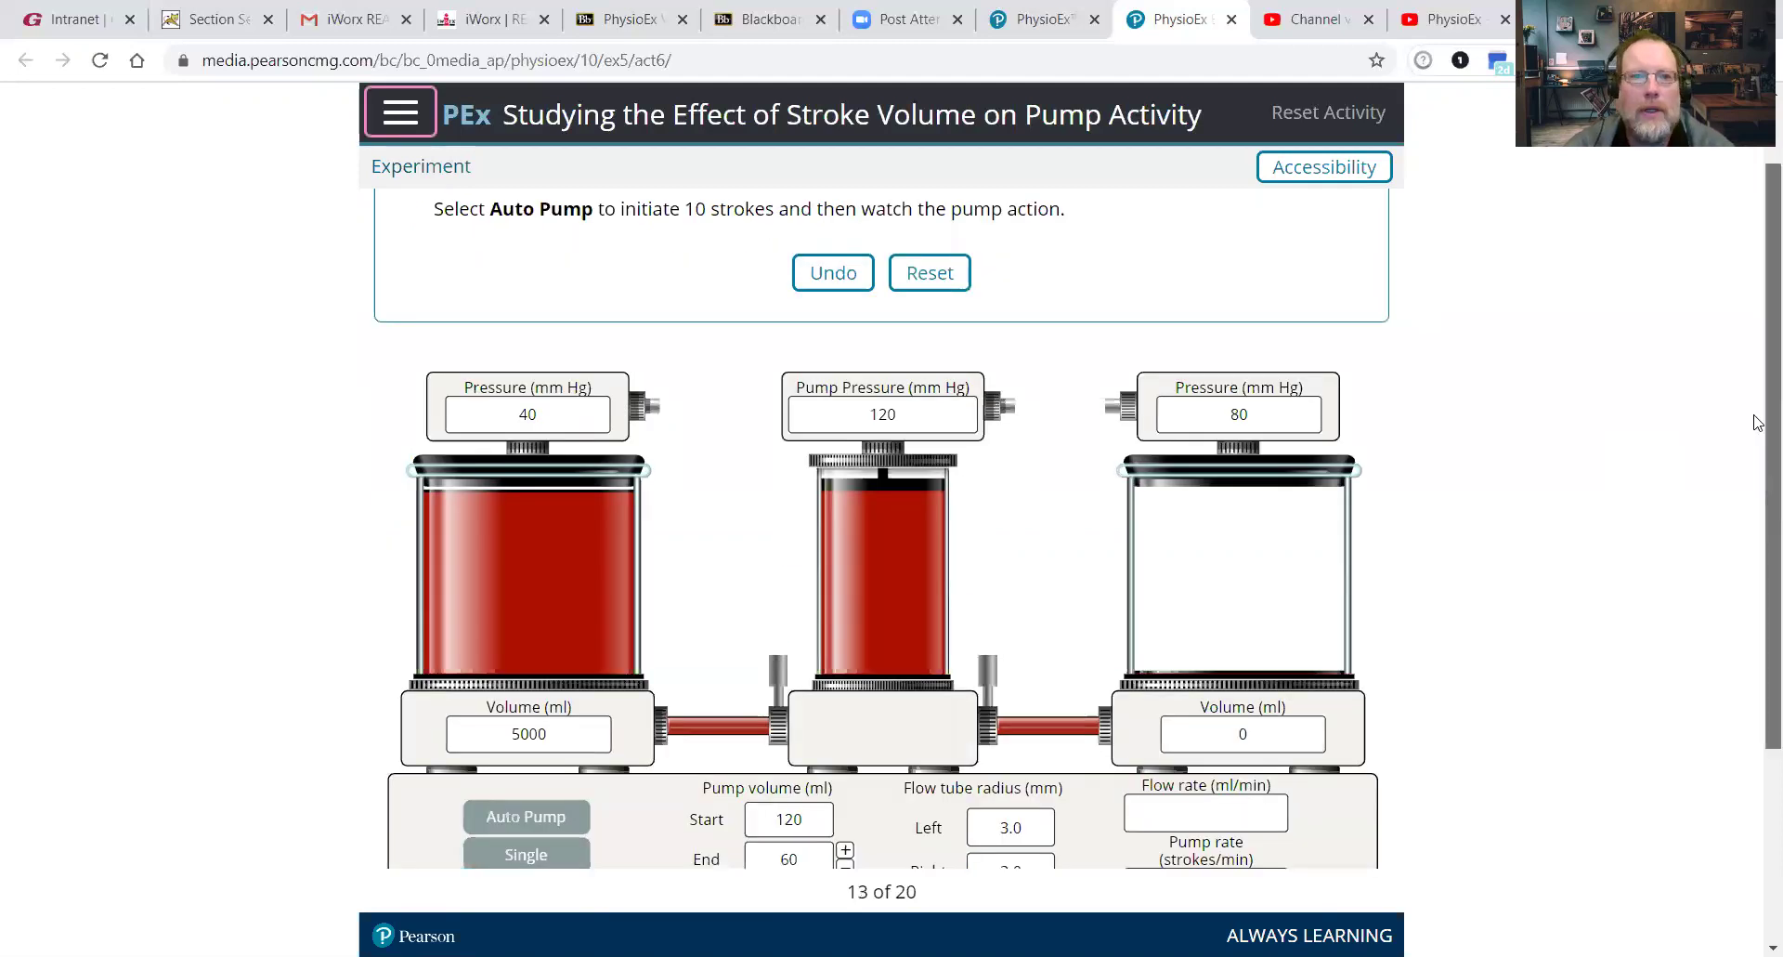
Decrease the ending pump volume (ESV) to 40 ml for a stroke volume of 80 ml and run Auto Pump.
{"action": "scroll", "coordinate": [1756, 413], "scroll_direction": "up", "scroll_amount": 1}
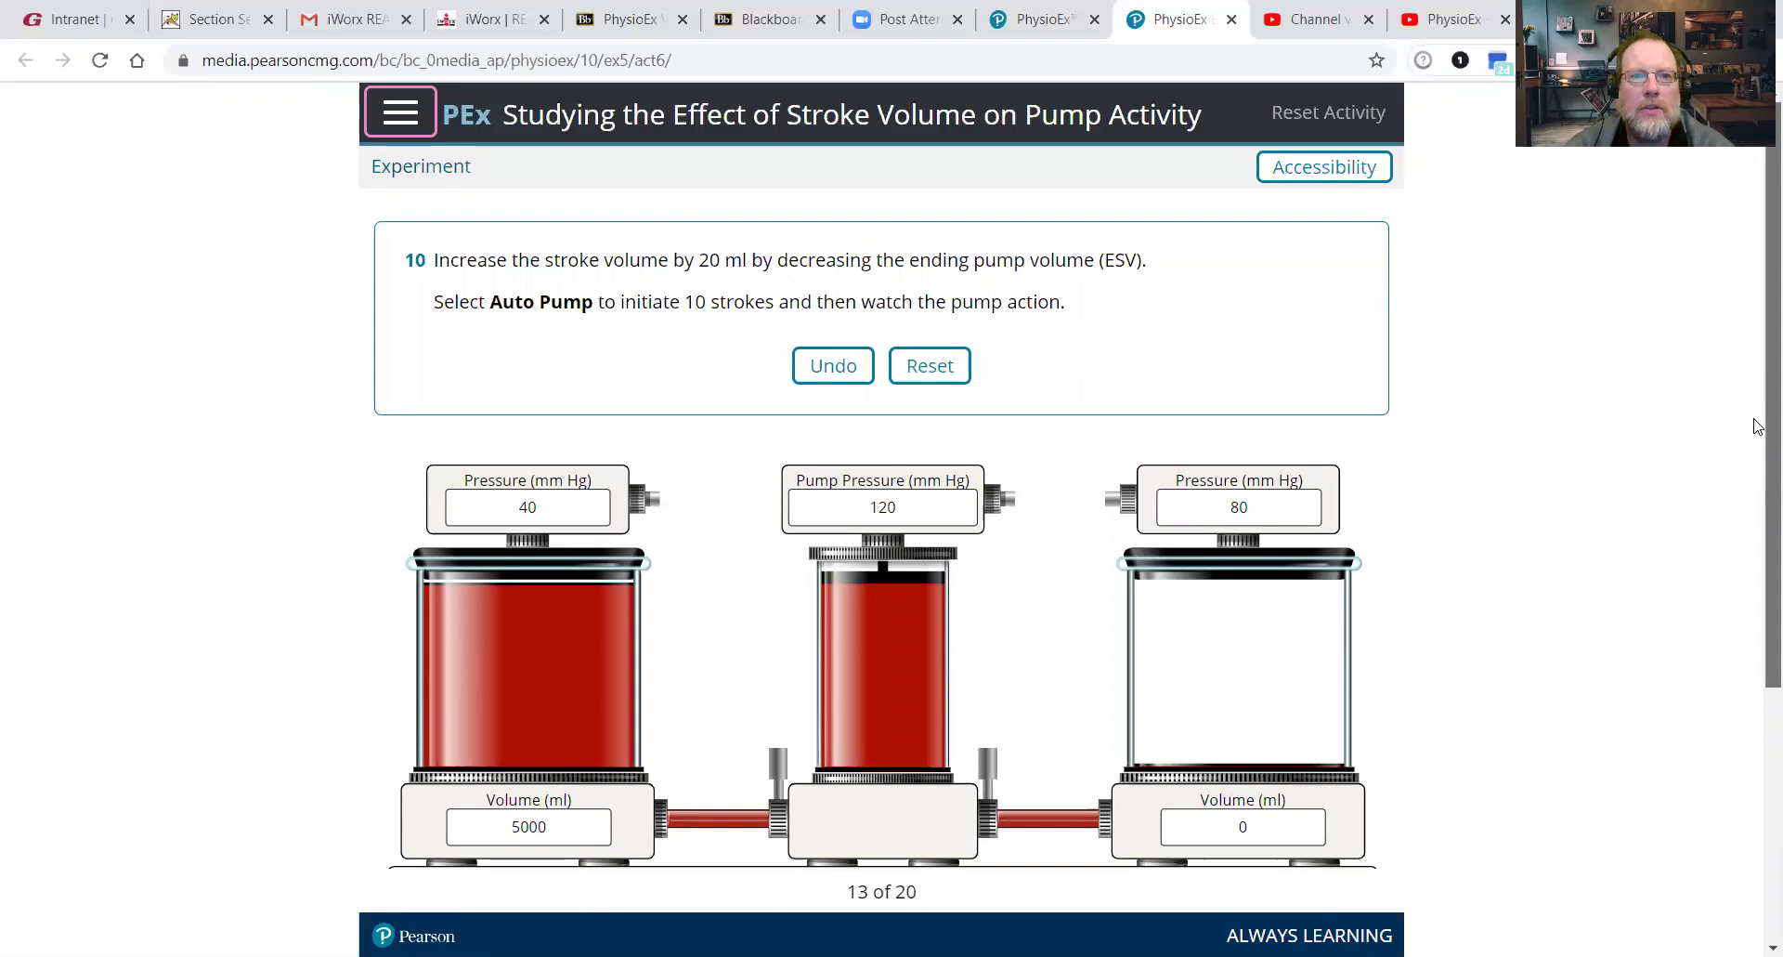
{"action": "scroll", "coordinate": [1755, 437], "scroll_direction": "down", "scroll_amount": 4}
{"action": "left_click_drag", "start_coordinate": [1729, 655], "coordinate": [1718, 666]}
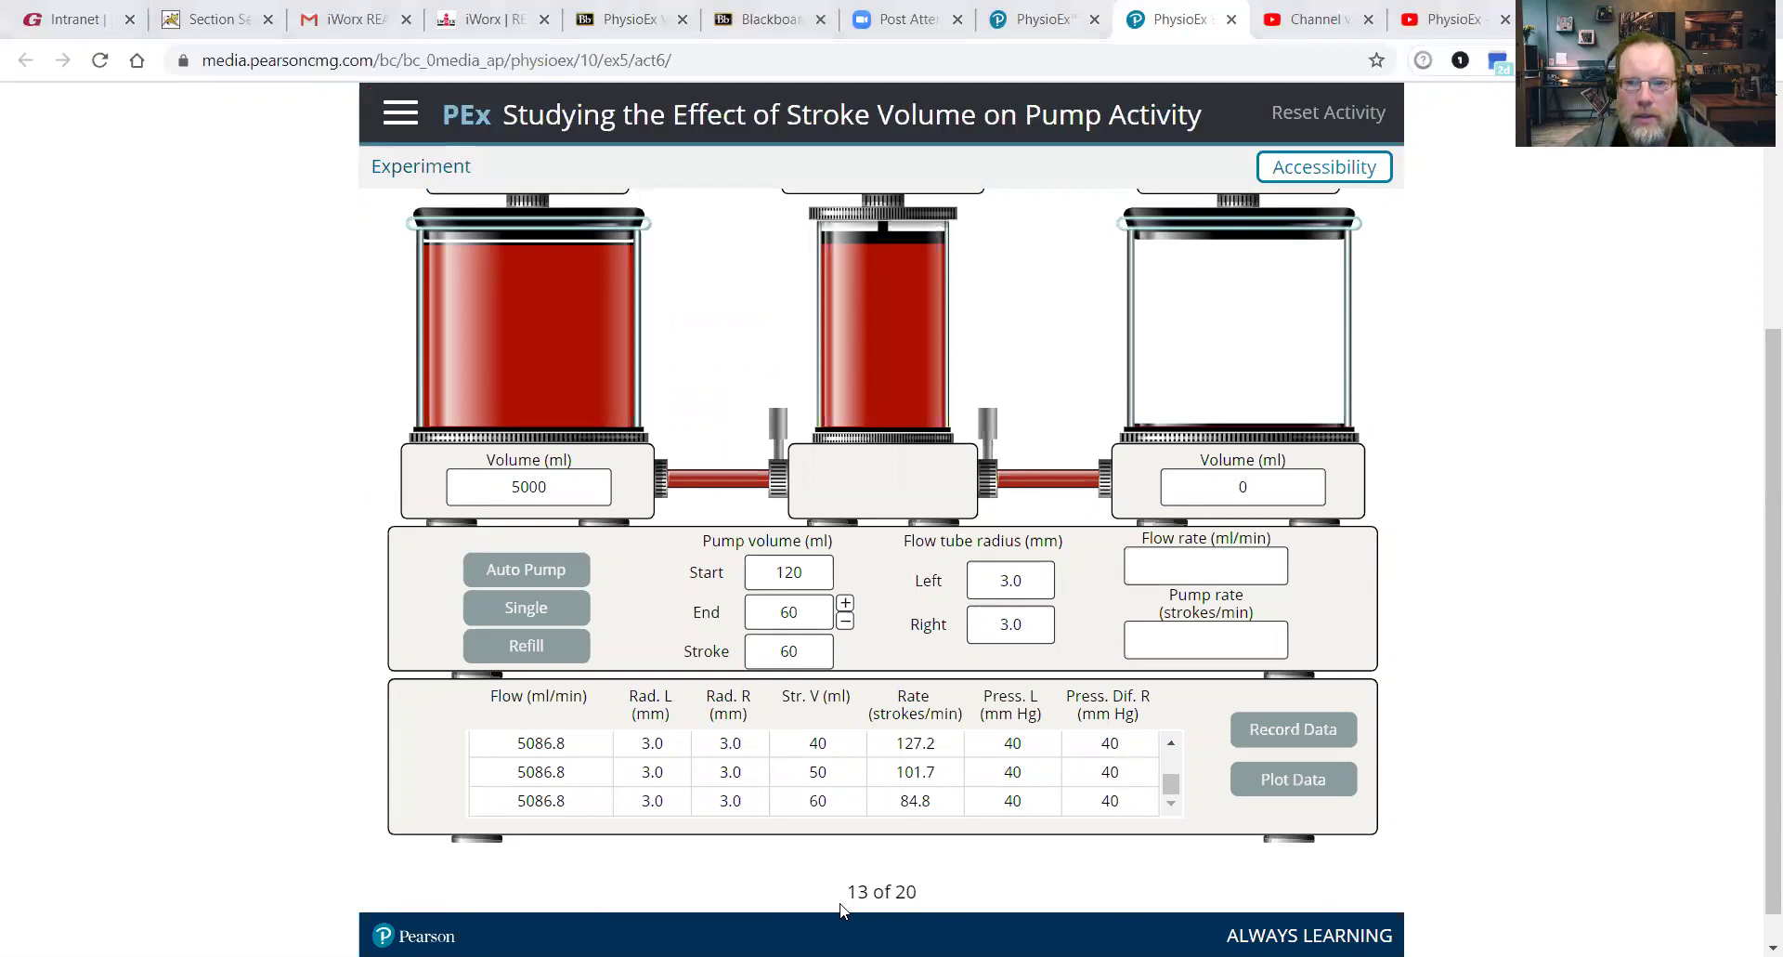
{"action": "scroll", "coordinate": [1352, 504], "scroll_direction": "down", "scroll_amount": 1}
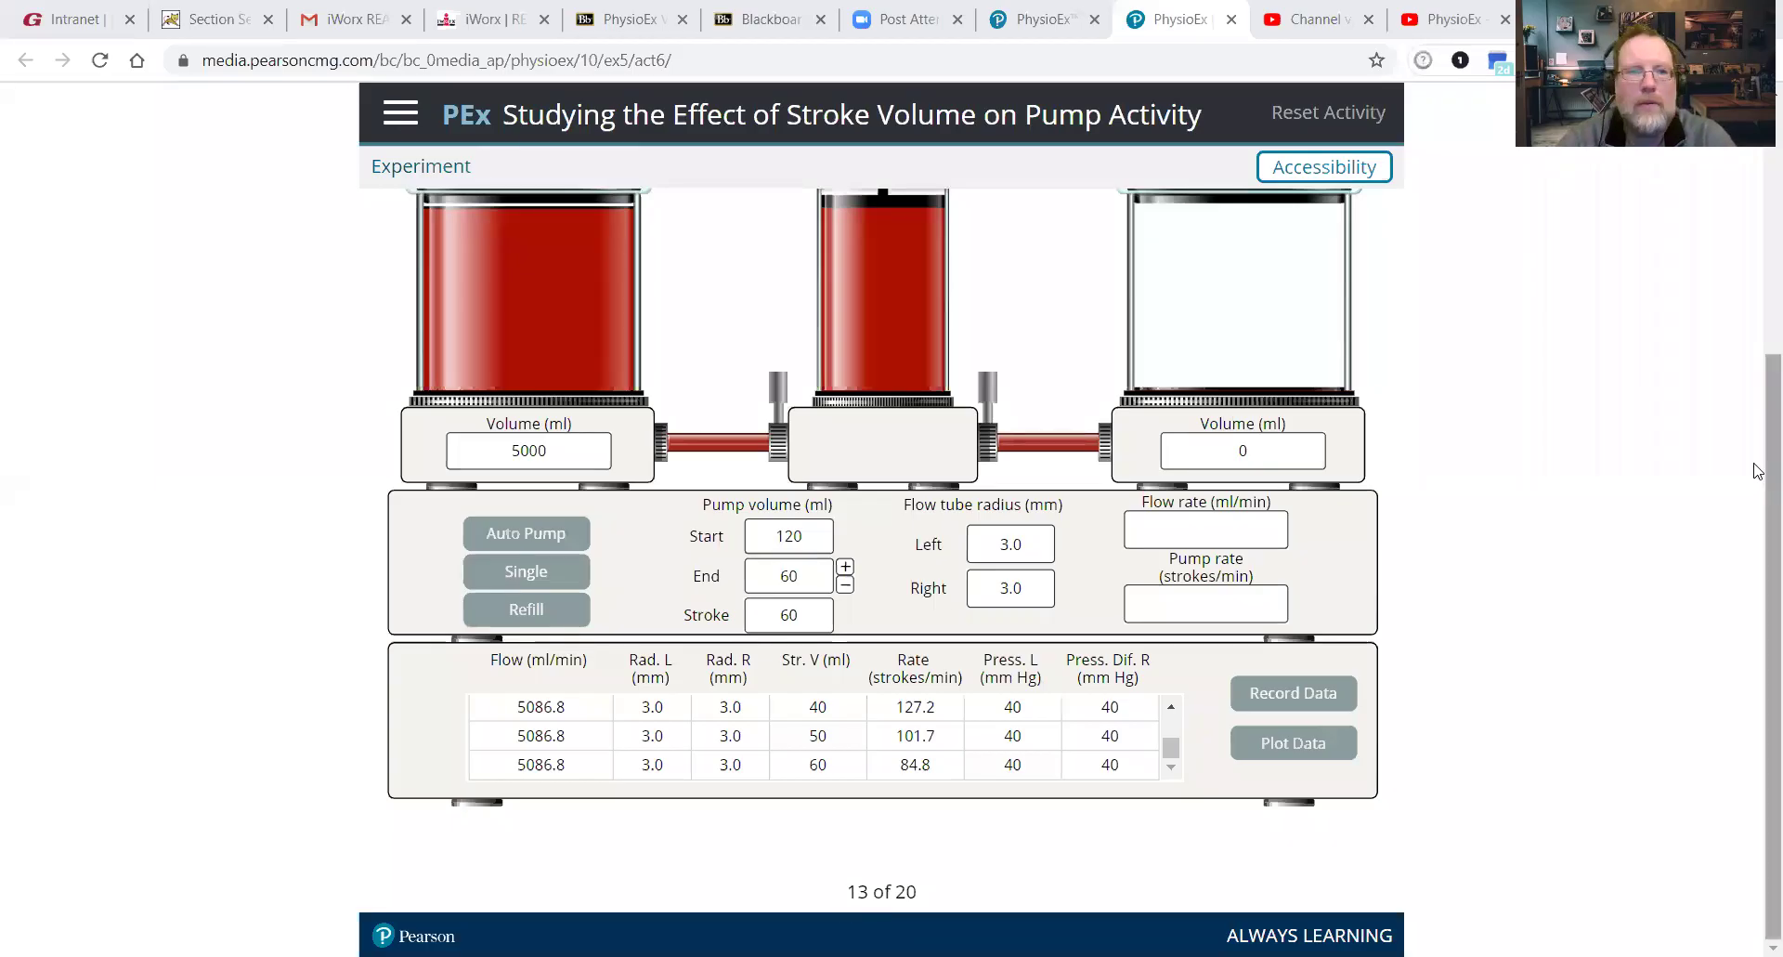
{"action": "scroll", "coordinate": [1758, 269], "scroll_direction": "up", "scroll_amount": 4}
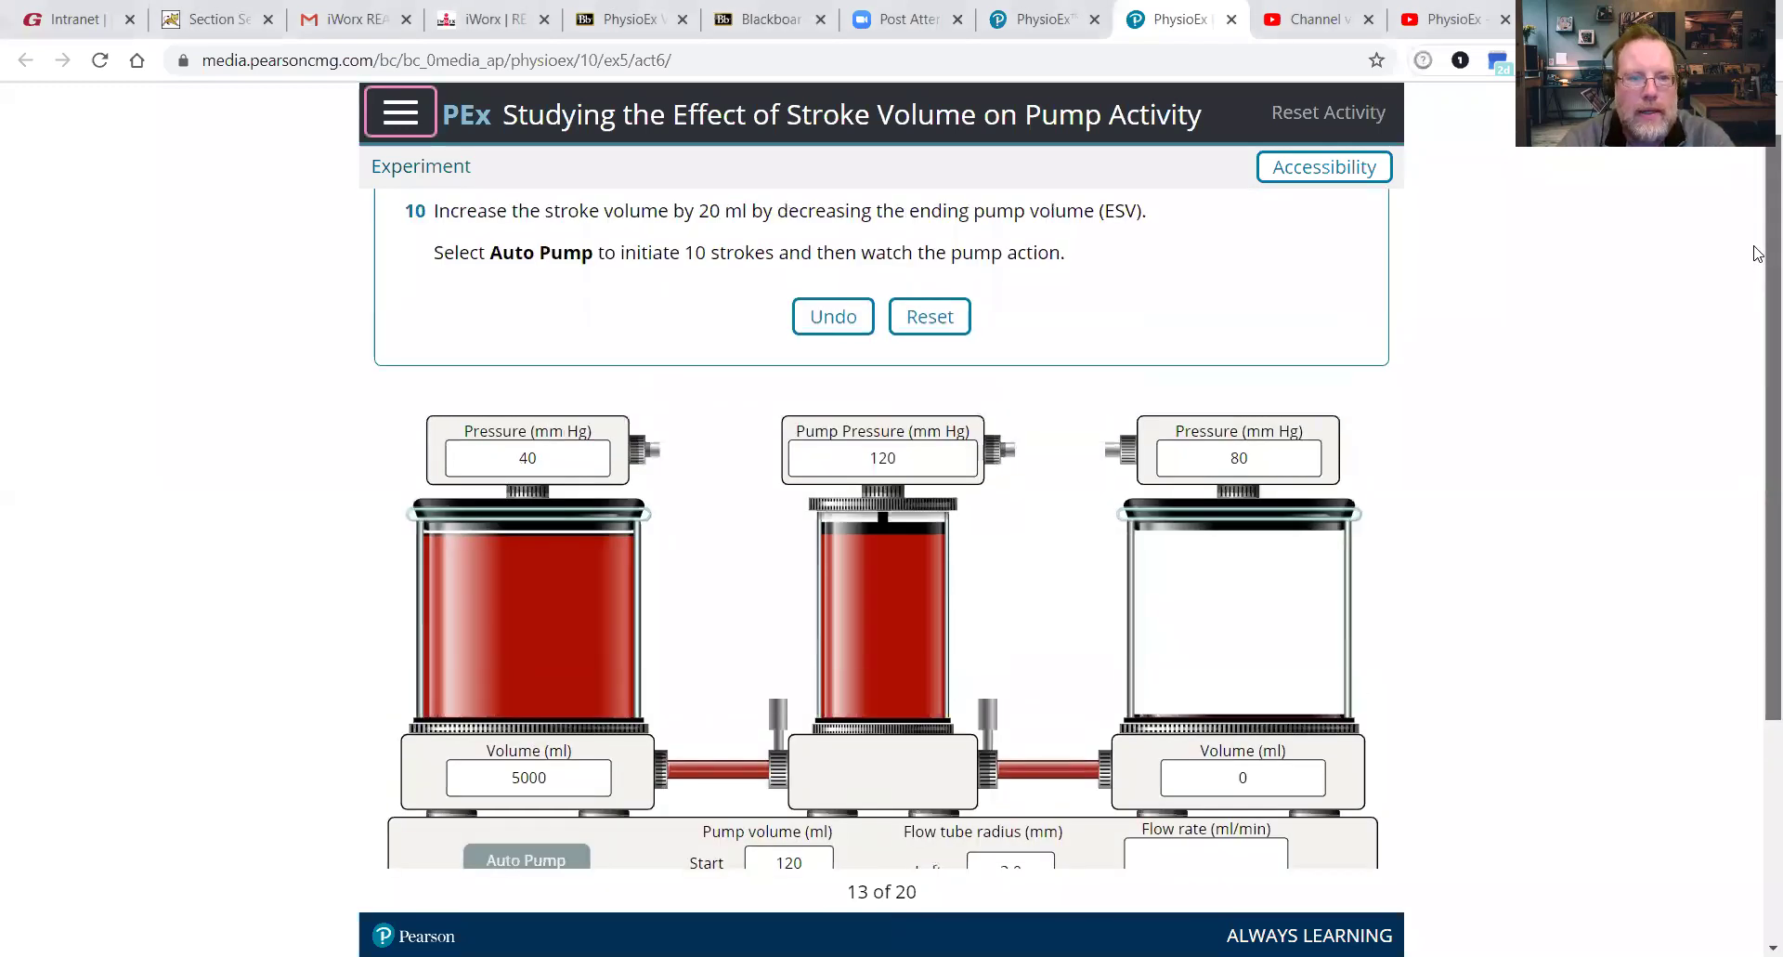
{"action": "scroll", "coordinate": [1758, 253], "scroll_direction": "down", "scroll_amount": 1}
{"action": "scroll", "coordinate": [1758, 251], "scroll_direction": "up", "scroll_amount": 1}
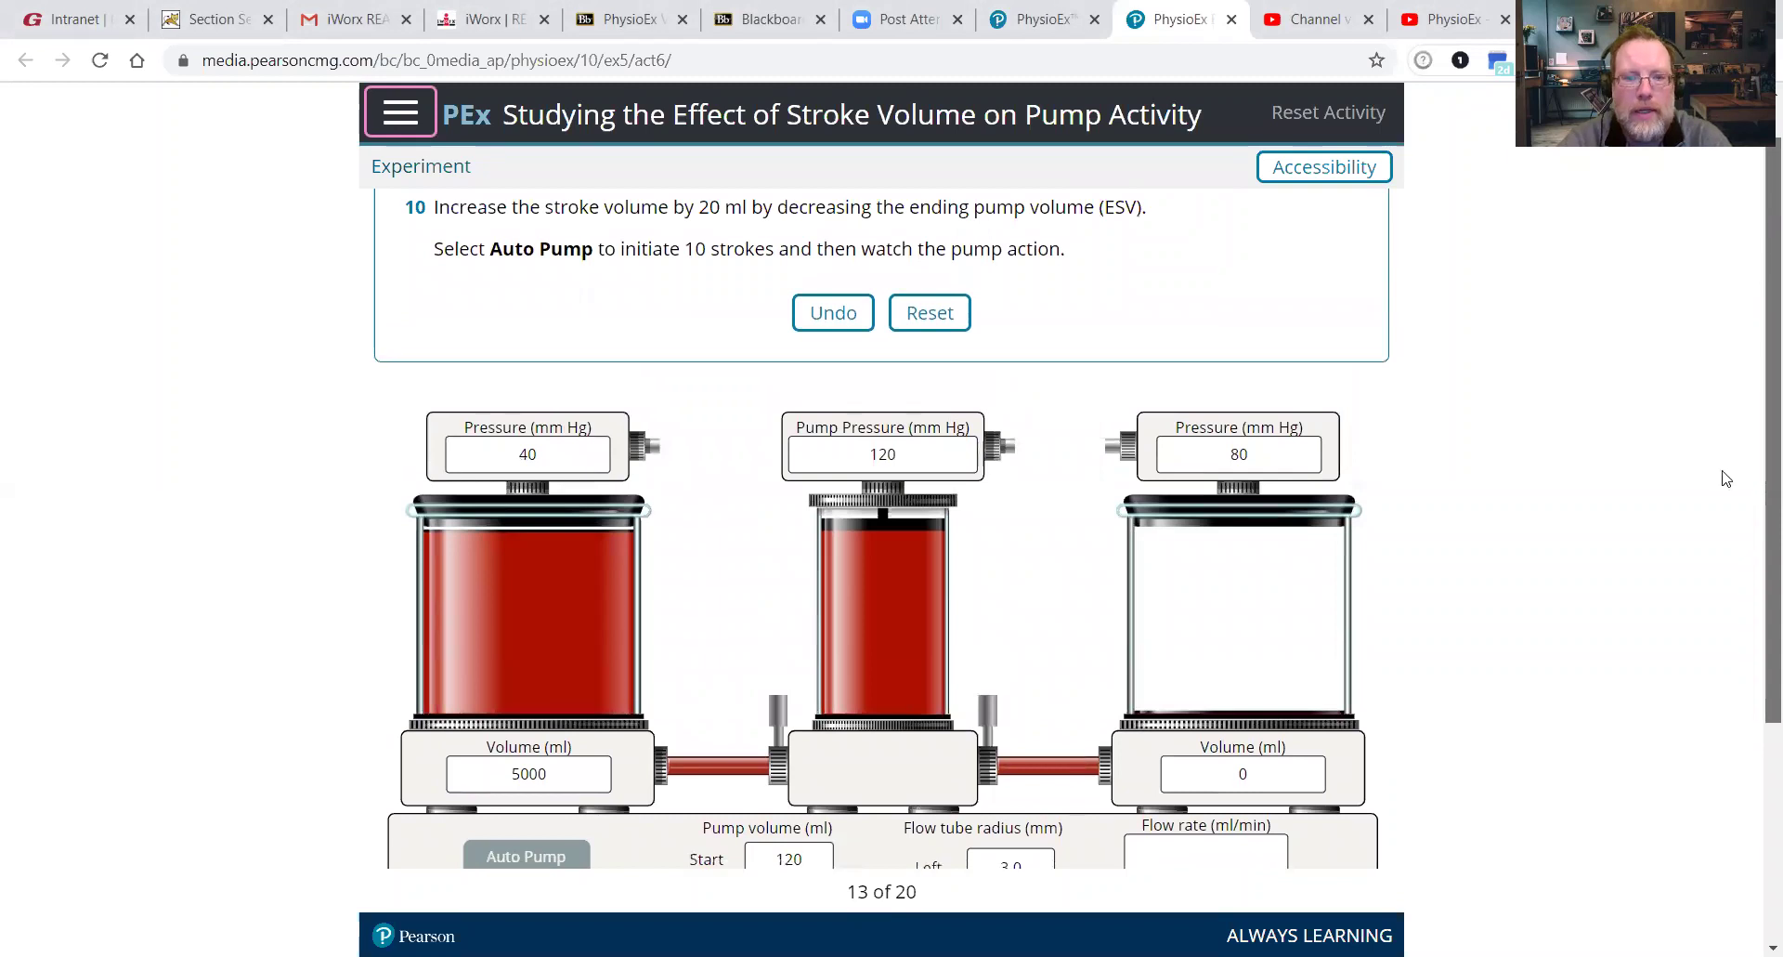
{"action": "scroll", "coordinate": [1722, 477], "scroll_direction": "down", "scroll_amount": 4}
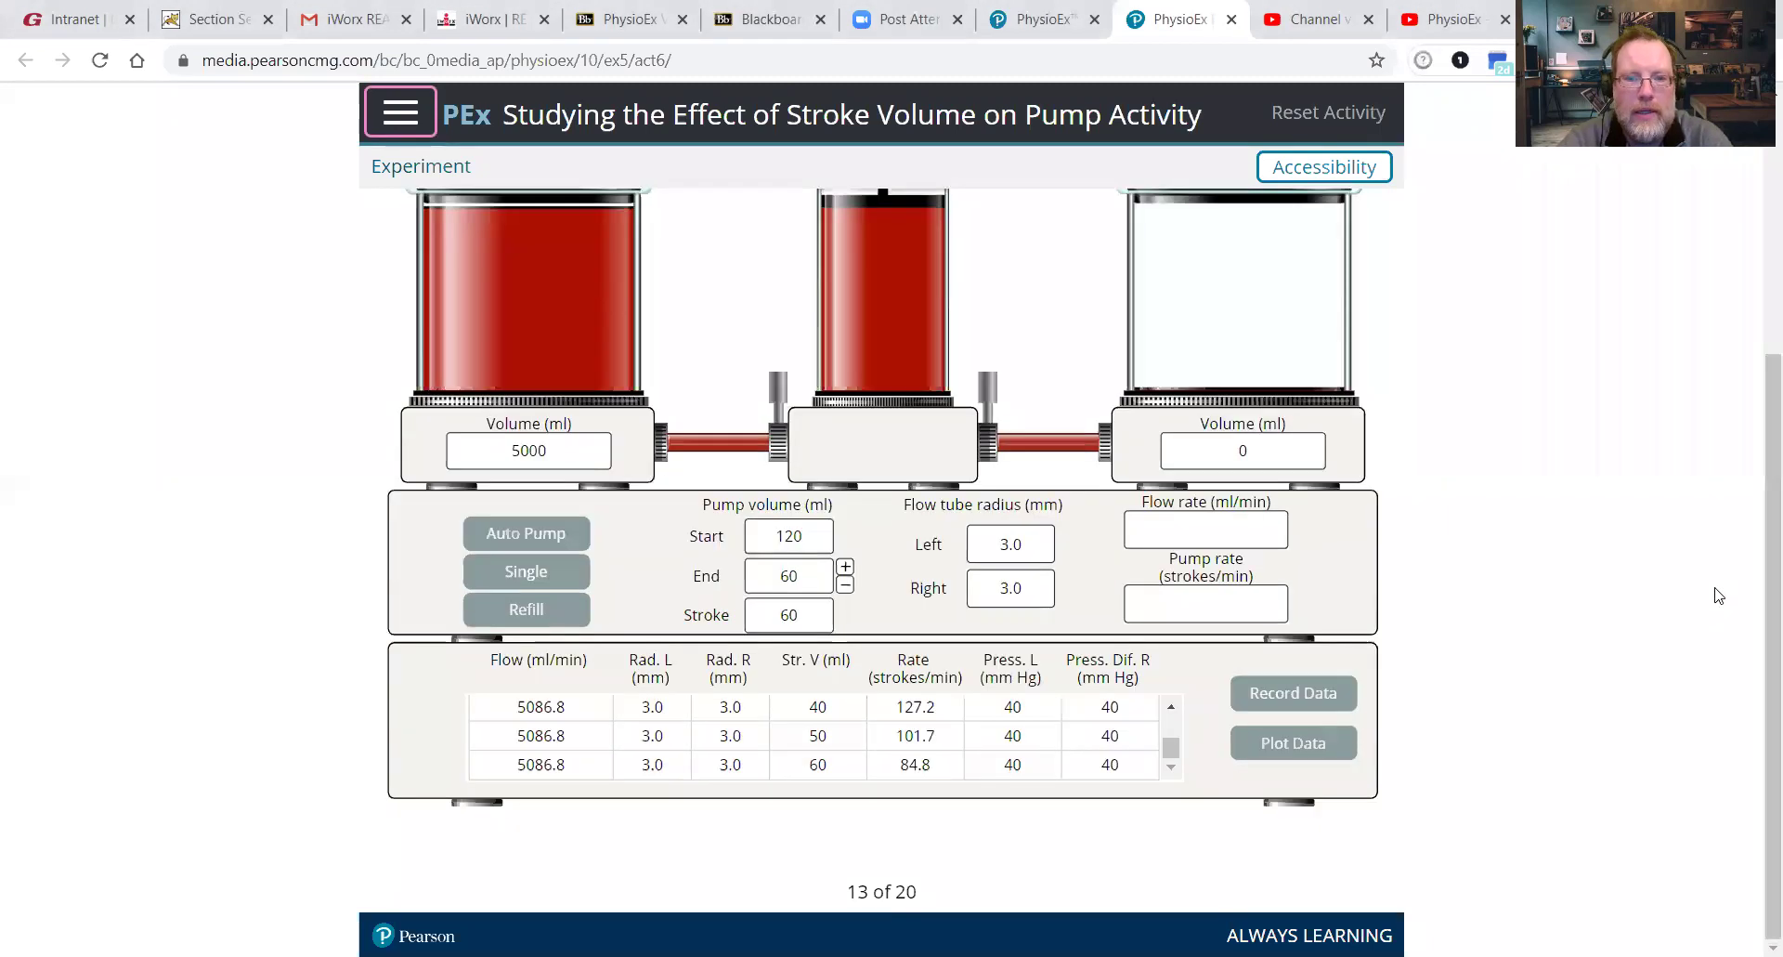
{"action": "left_click", "coordinate": [845, 585]}
{"action": "left_click", "coordinate": [845, 585]}
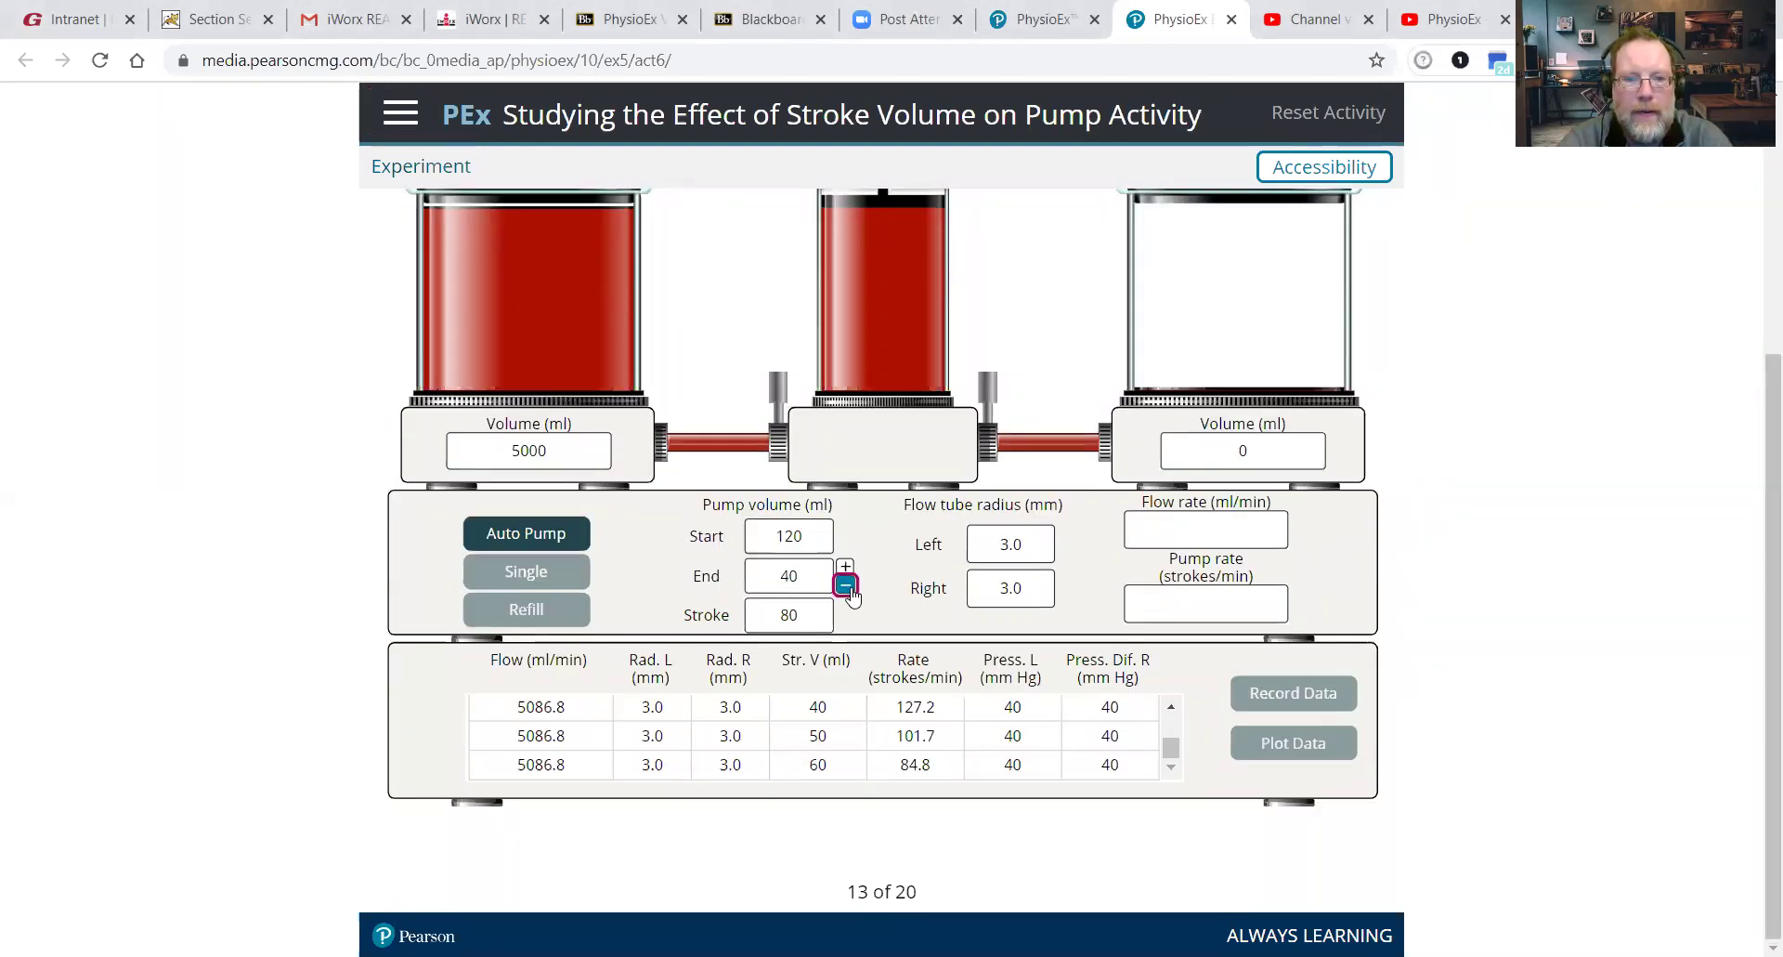
{"action": "left_click", "coordinate": [527, 533]}
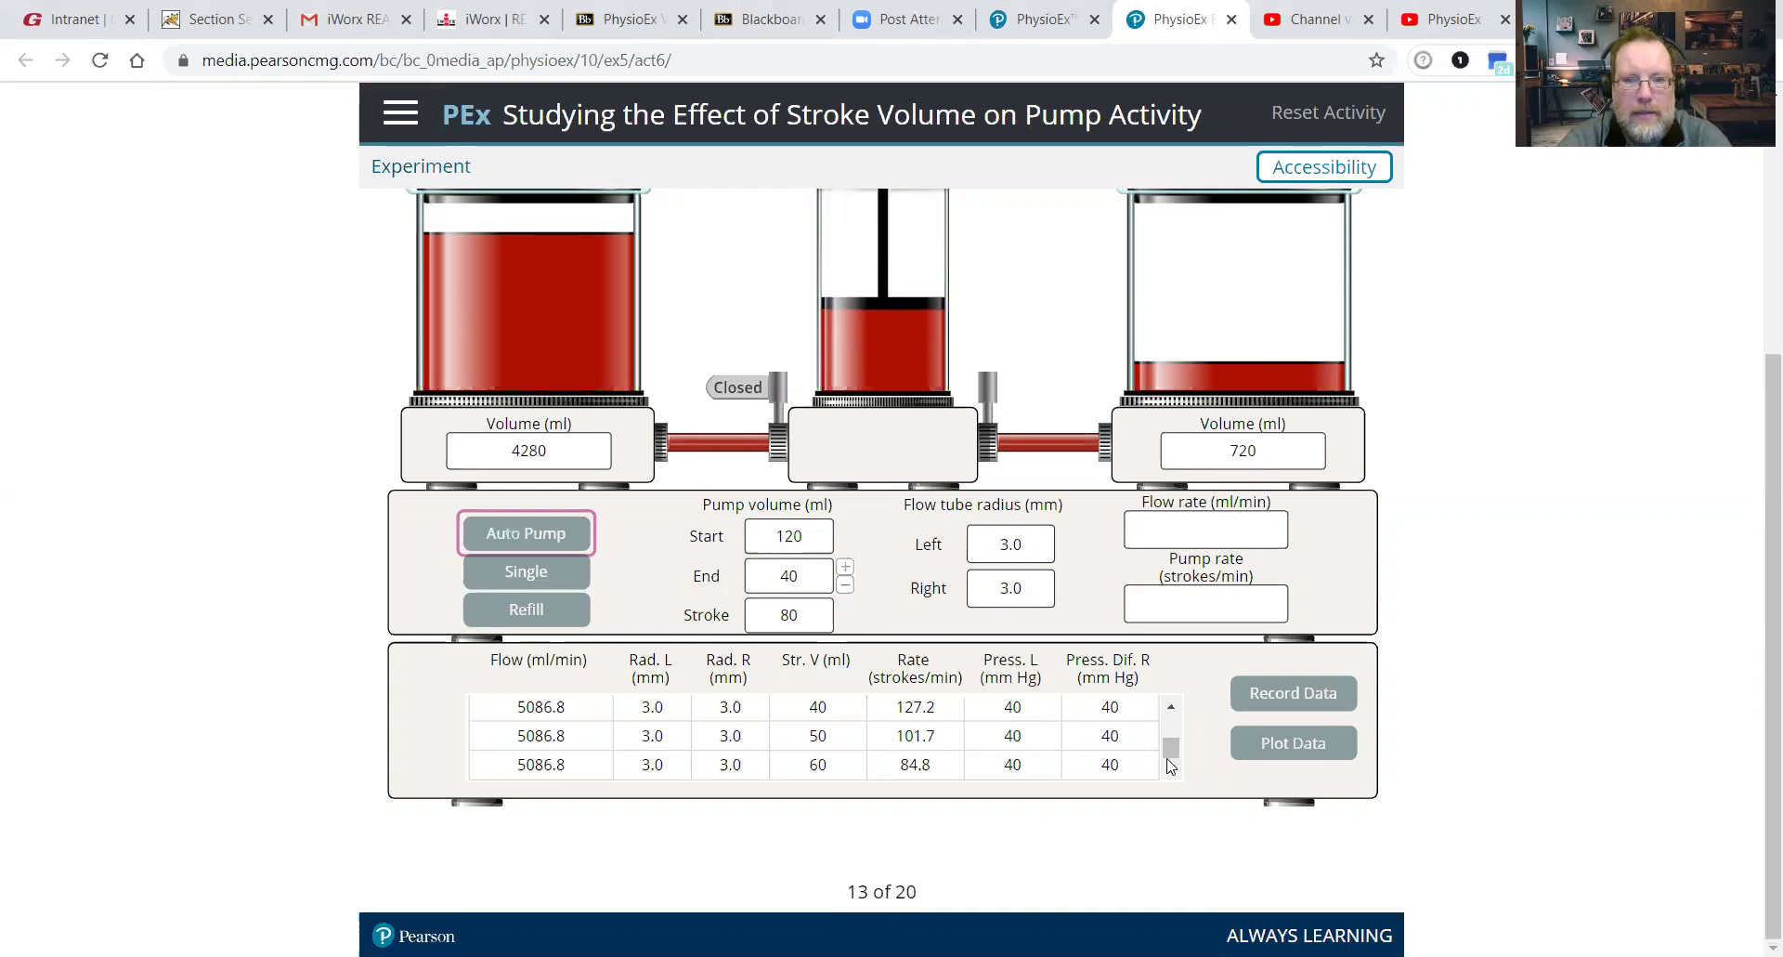
Record the 80 ml stroke volume run in the data table and refill the left beaker.
{"action": "left_click", "coordinate": [1308, 696]}
{"action": "left_click", "coordinate": [1308, 697]}
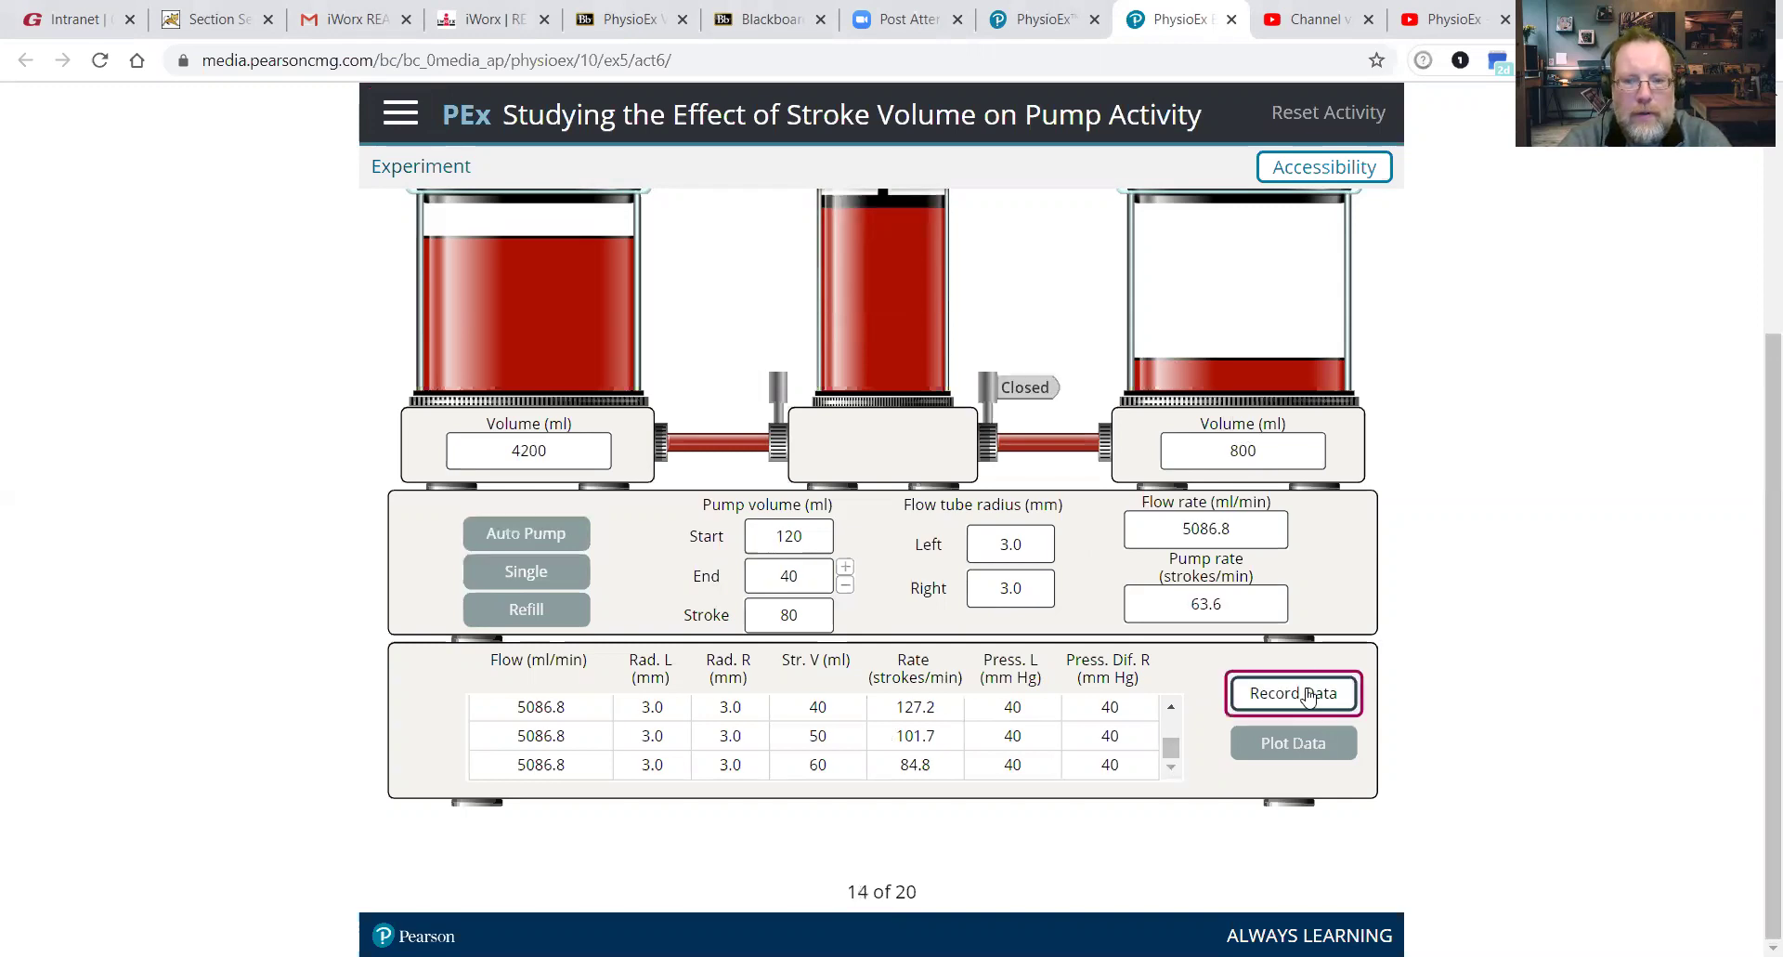
{"action": "left_click", "coordinate": [1168, 769]}
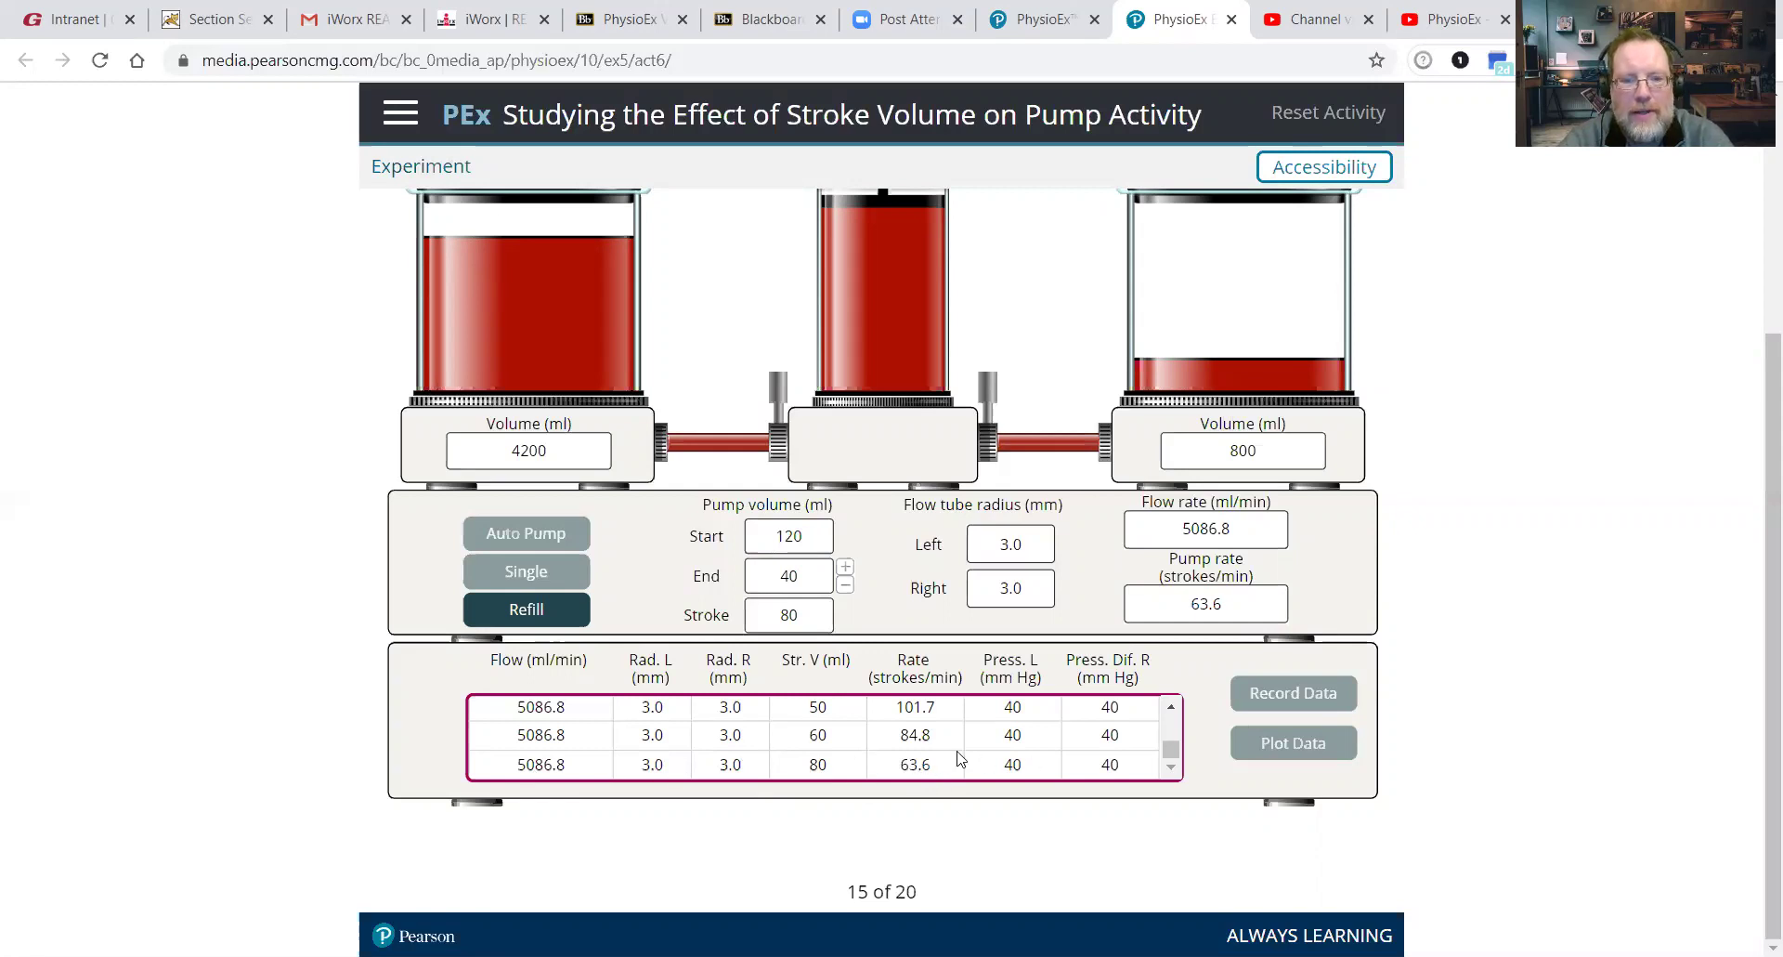
{"action": "left_click", "coordinate": [550, 611]}
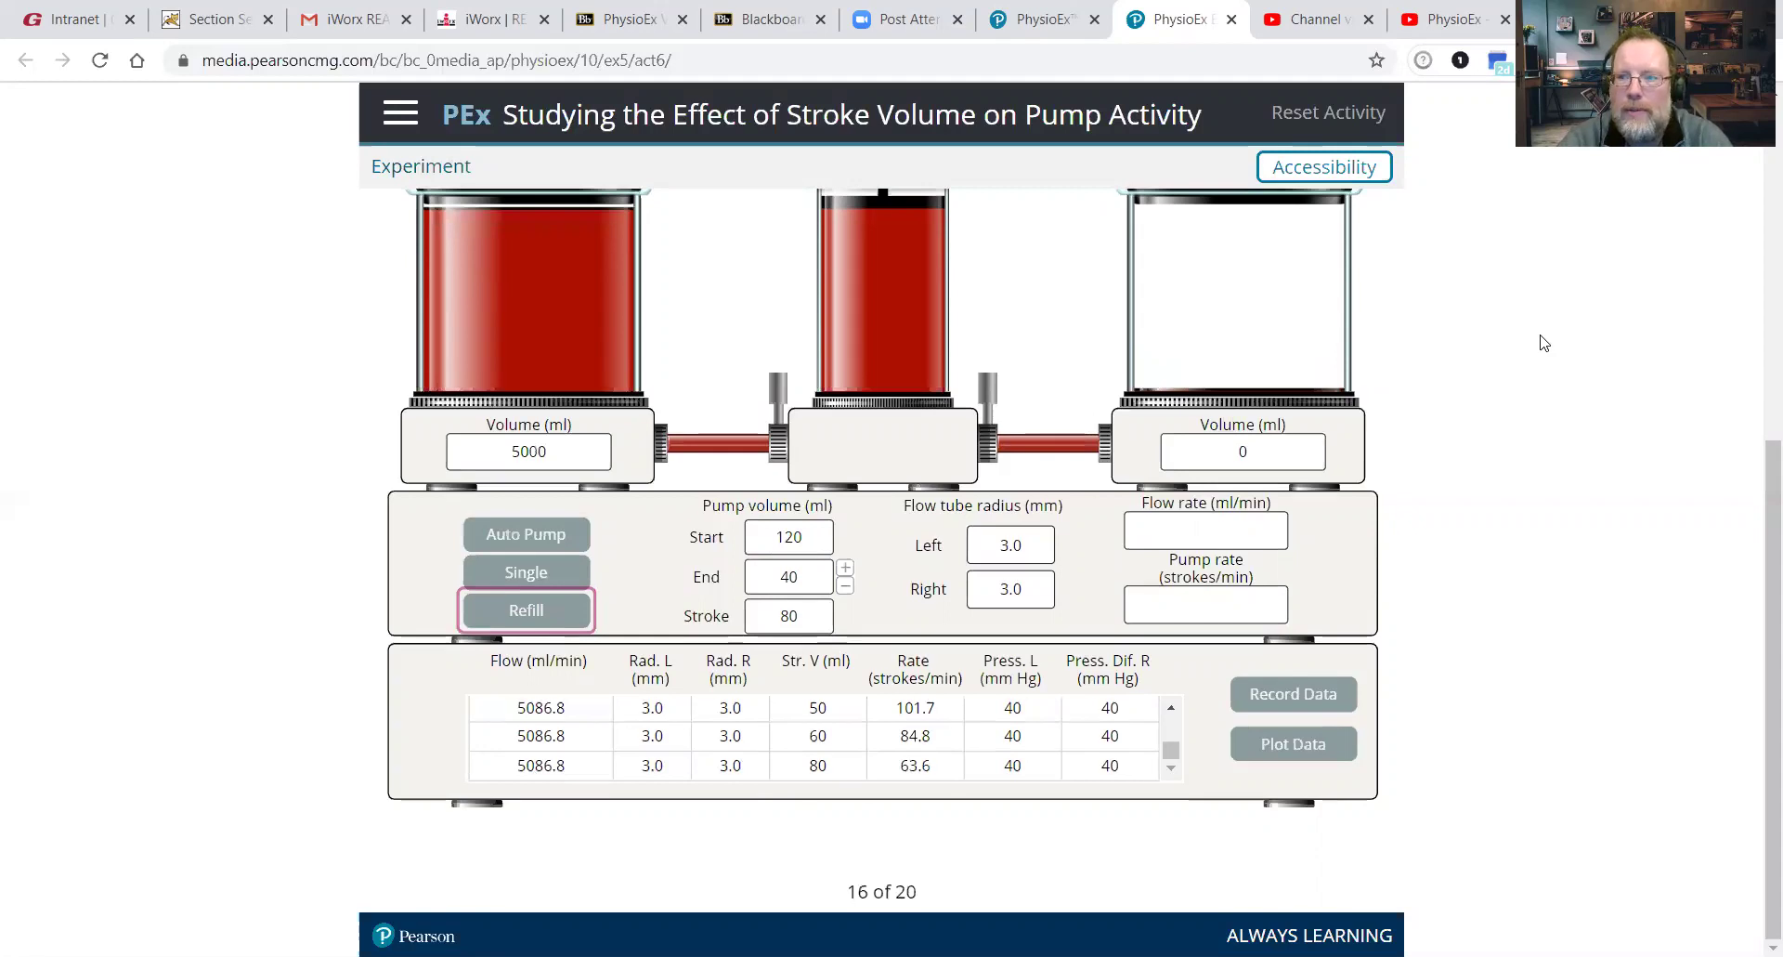
Answer how the heart provides for an increase in stroke volume with "by increasing contractility", check it and submit the question.
{"action": "left_click_drag", "start_coordinate": [1758, 493], "coordinate": [1758, 180]}
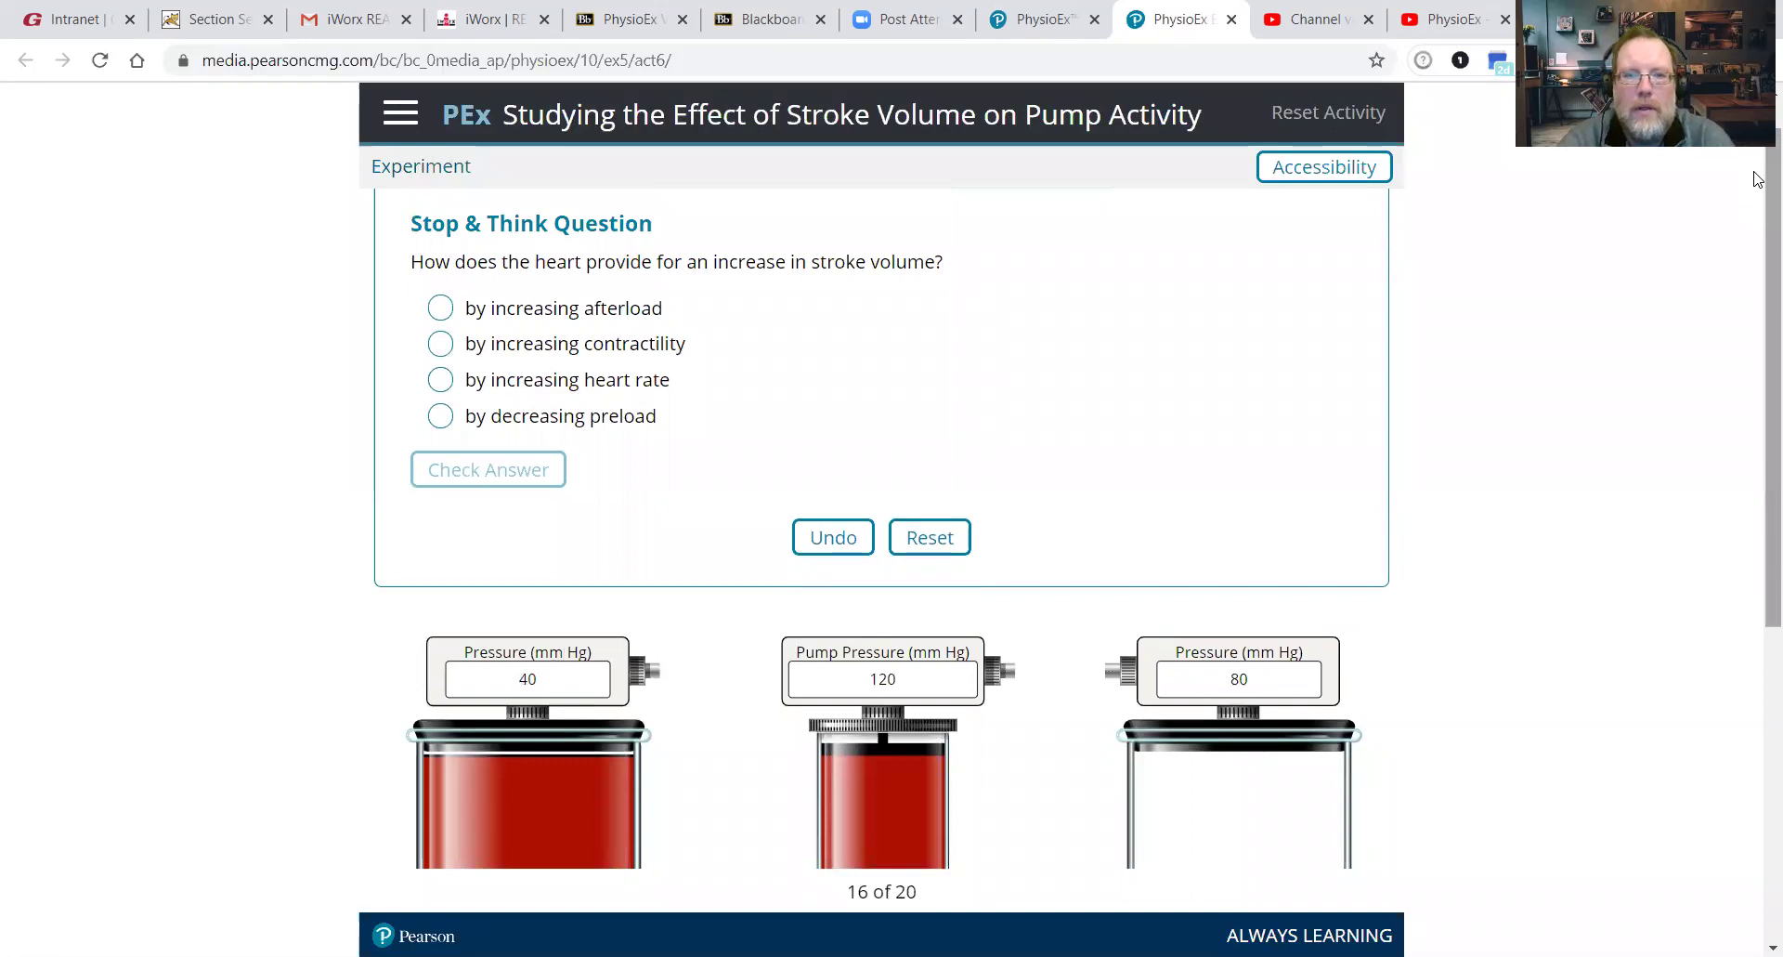
{"action": "scroll", "coordinate": [1751, 321], "scroll_direction": "down", "scroll_amount": 5}
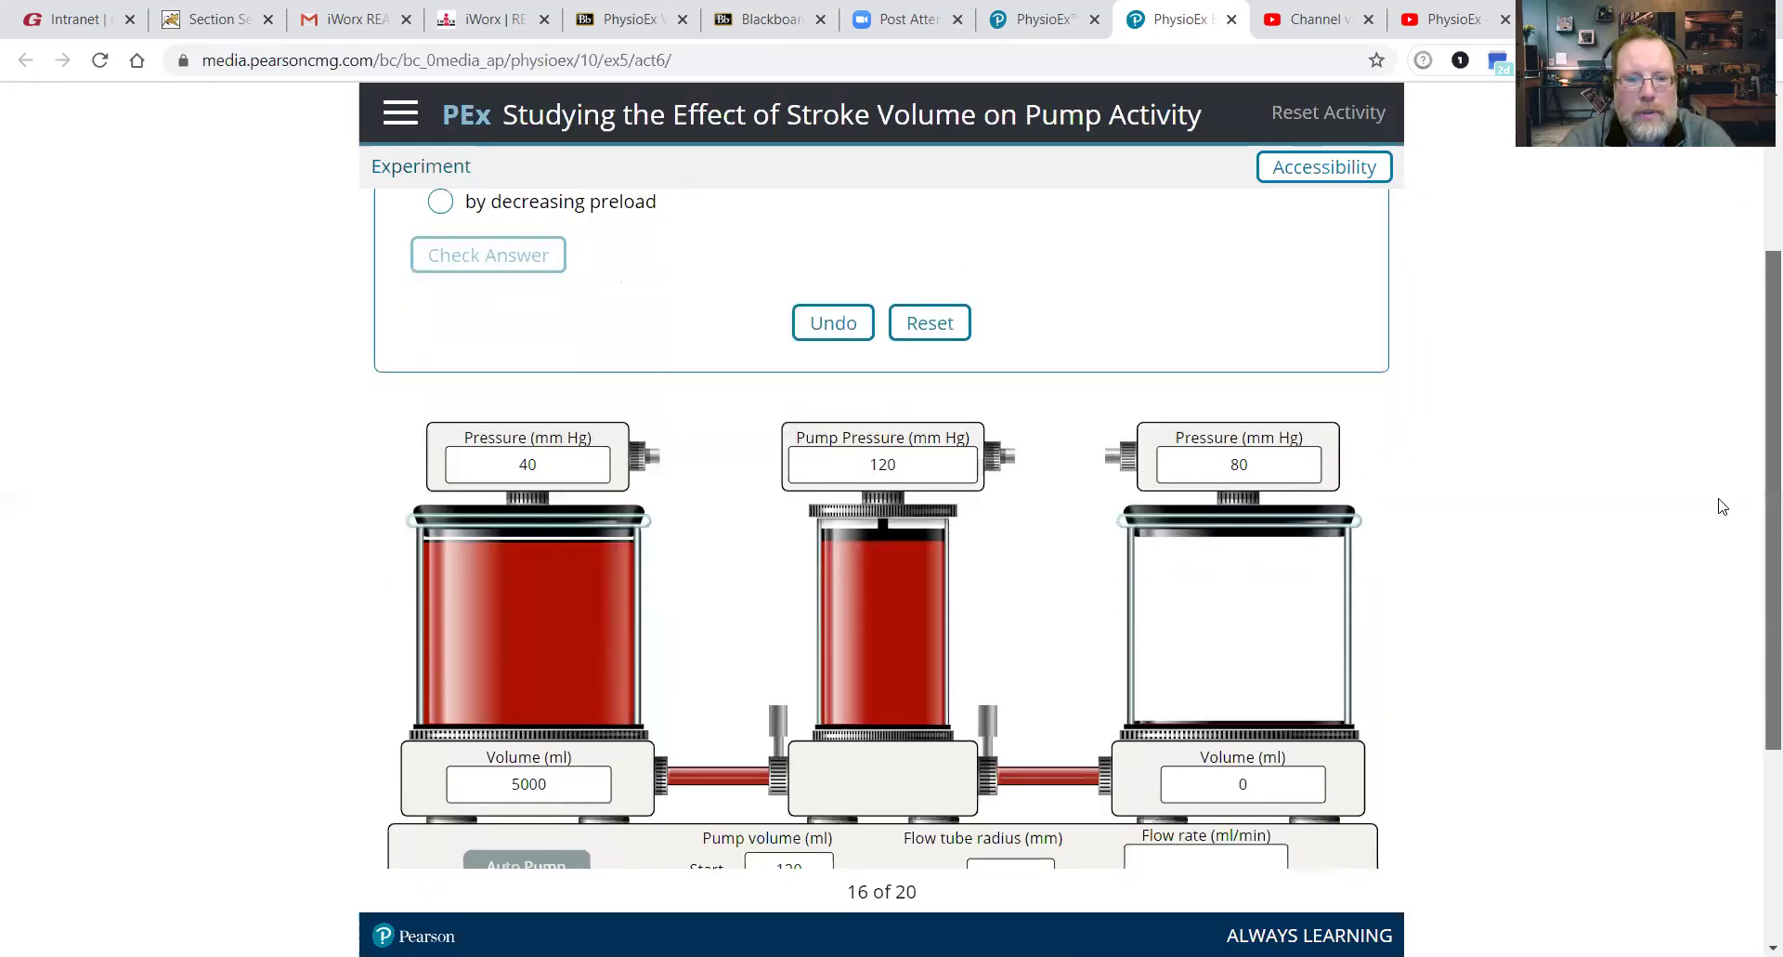
{"action": "left_click_drag", "start_coordinate": [1767, 500], "coordinate": [1758, 274]}
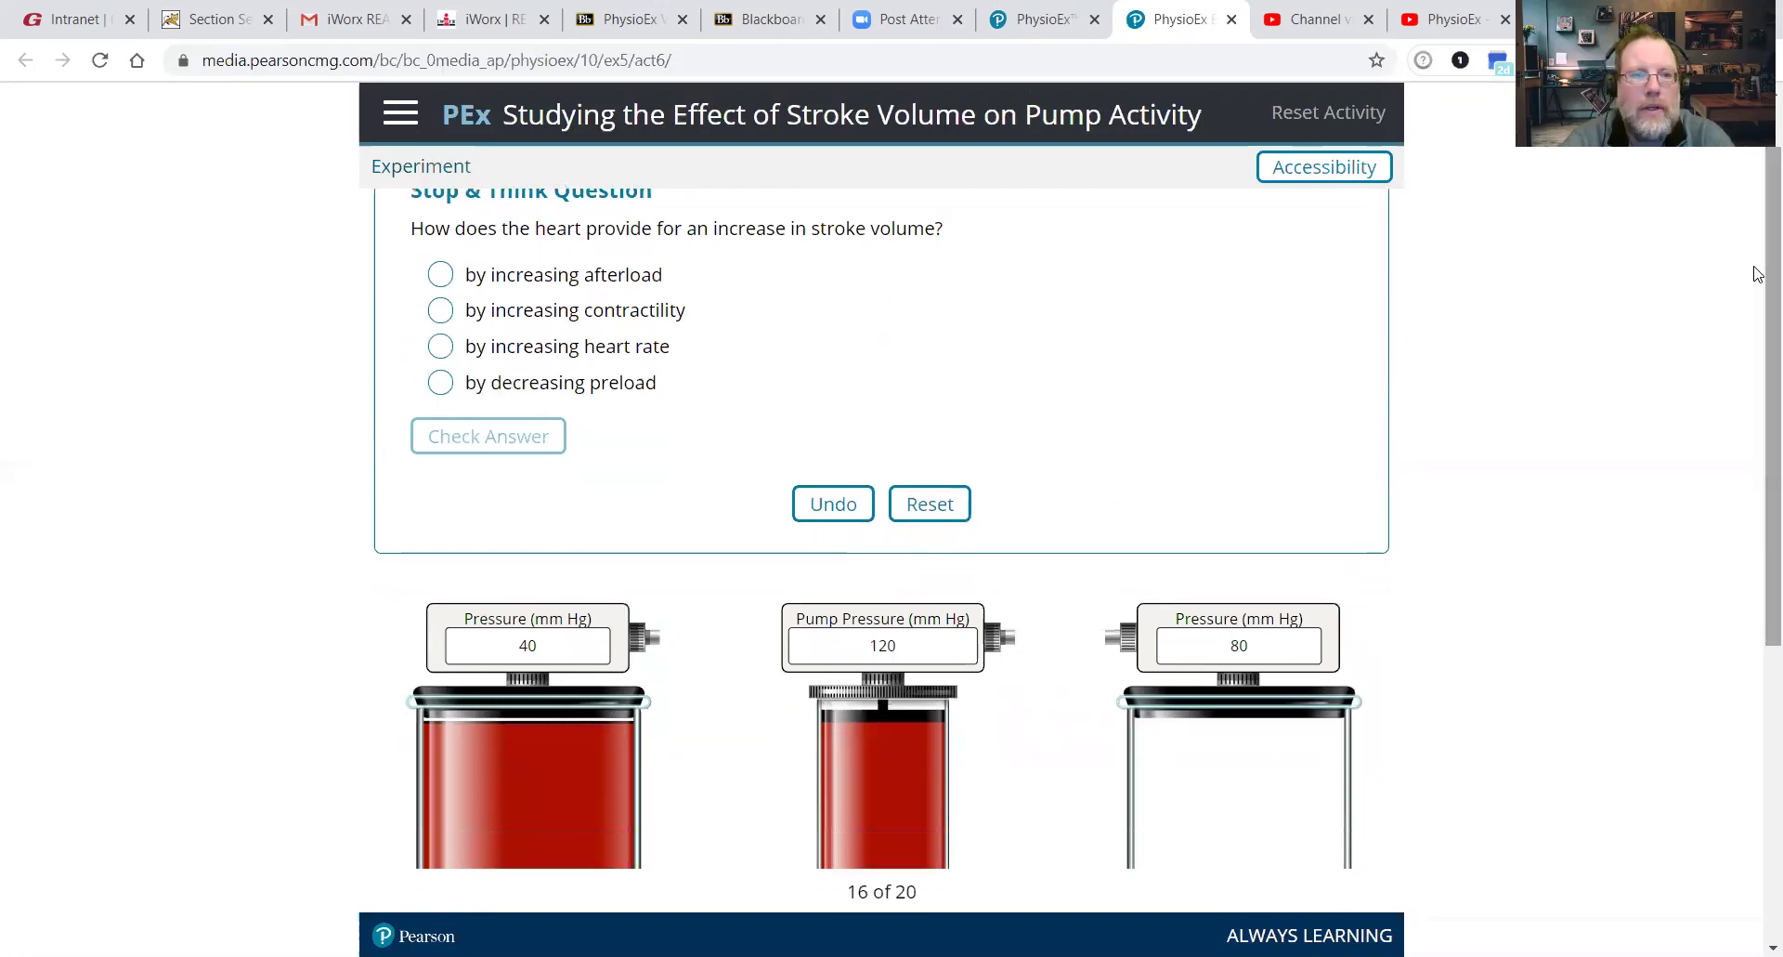
{"action": "left_click", "coordinate": [444, 321]}
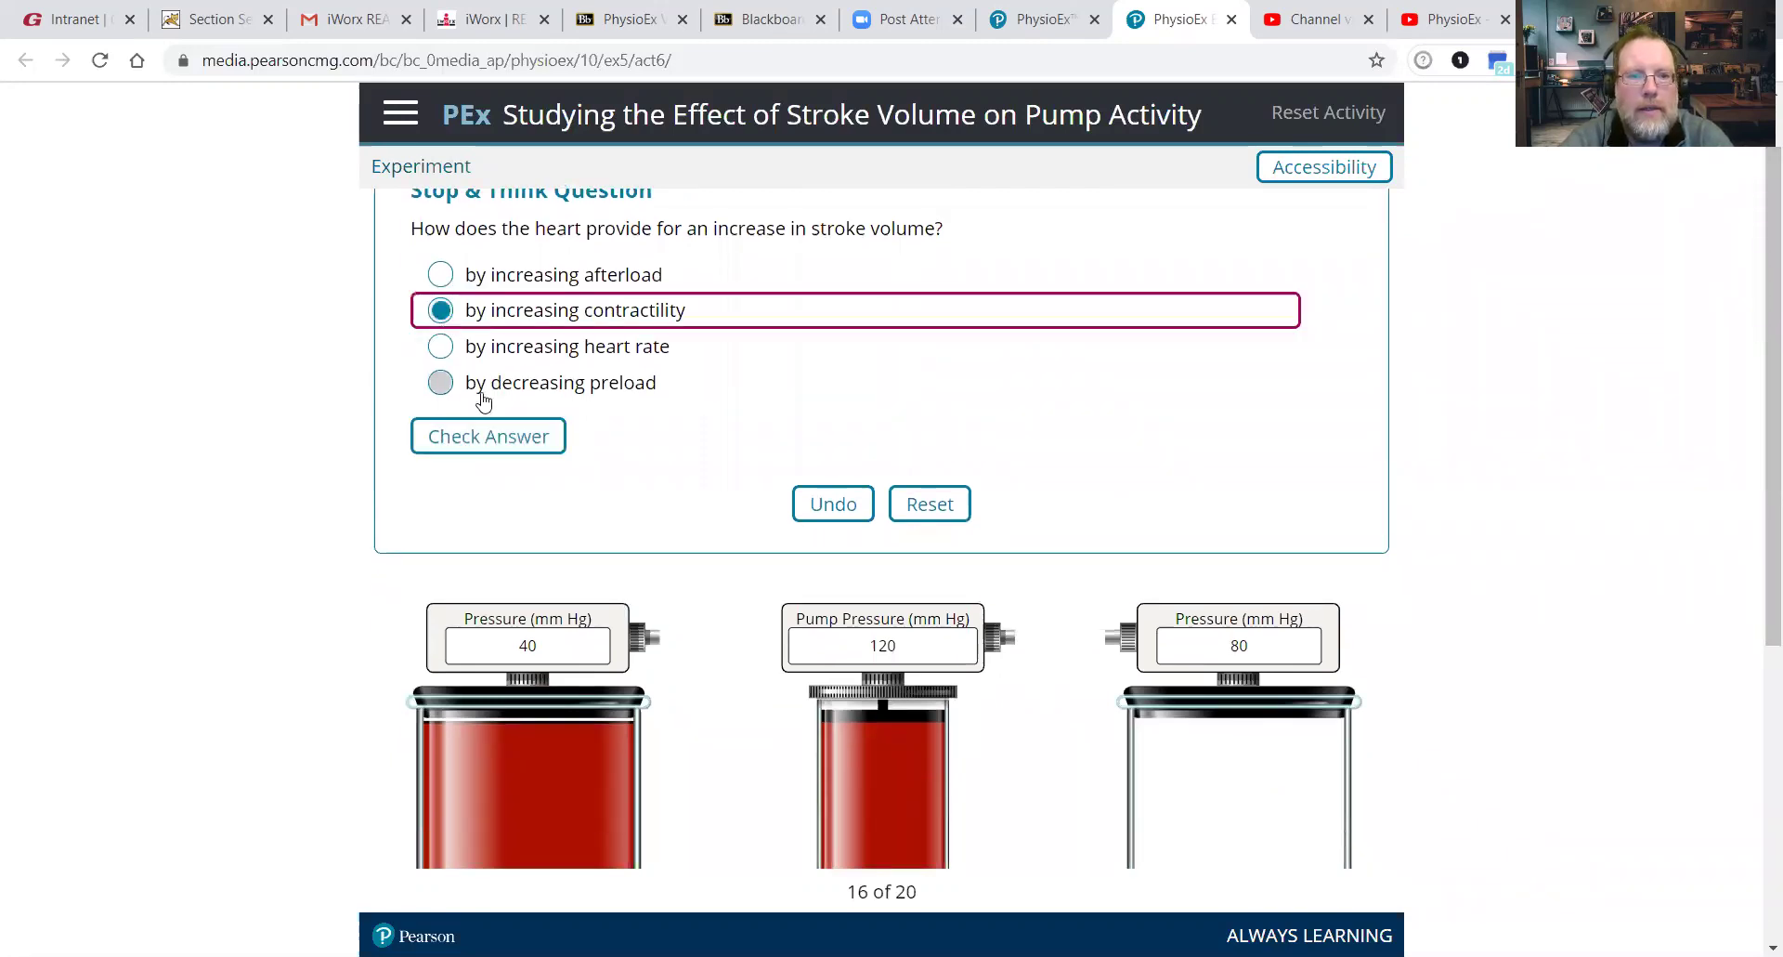
{"action": "left_click", "coordinate": [502, 435]}
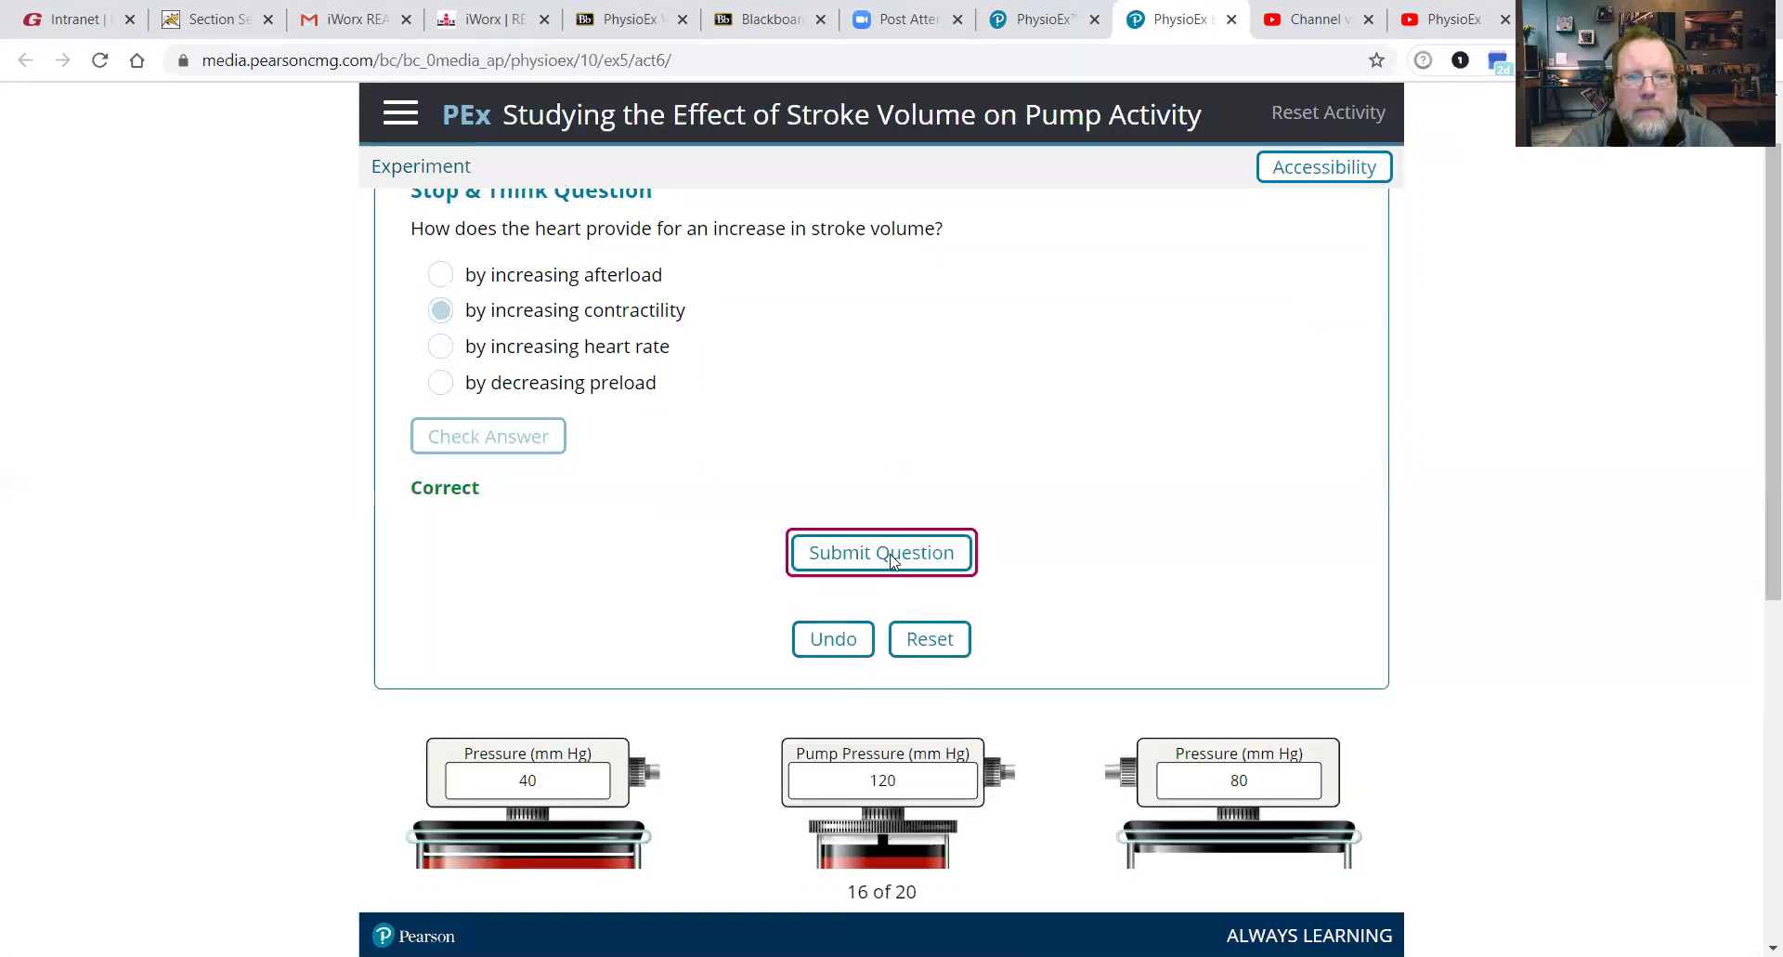
{"action": "left_click", "coordinate": [890, 555]}
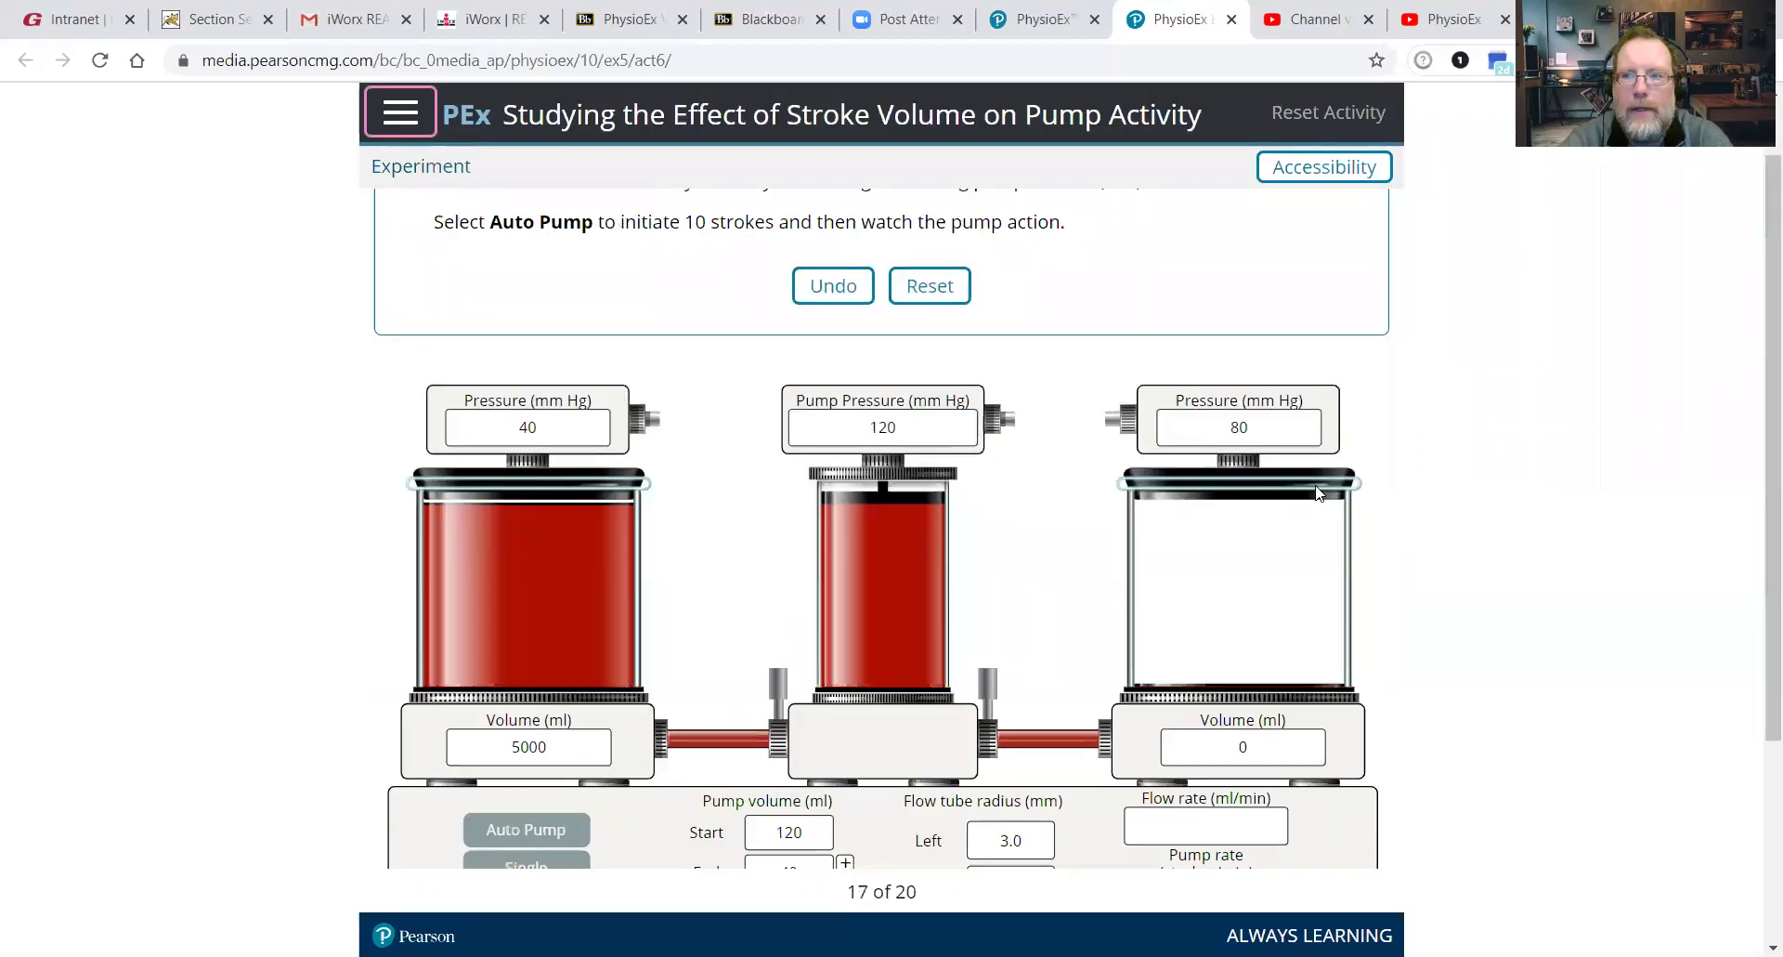
Decrease the ending pump volume (ESV) to 20 ml for a stroke volume of 100 ml and run Auto Pump.
{"action": "scroll", "coordinate": [1758, 252], "scroll_direction": "down", "scroll_amount": 3}
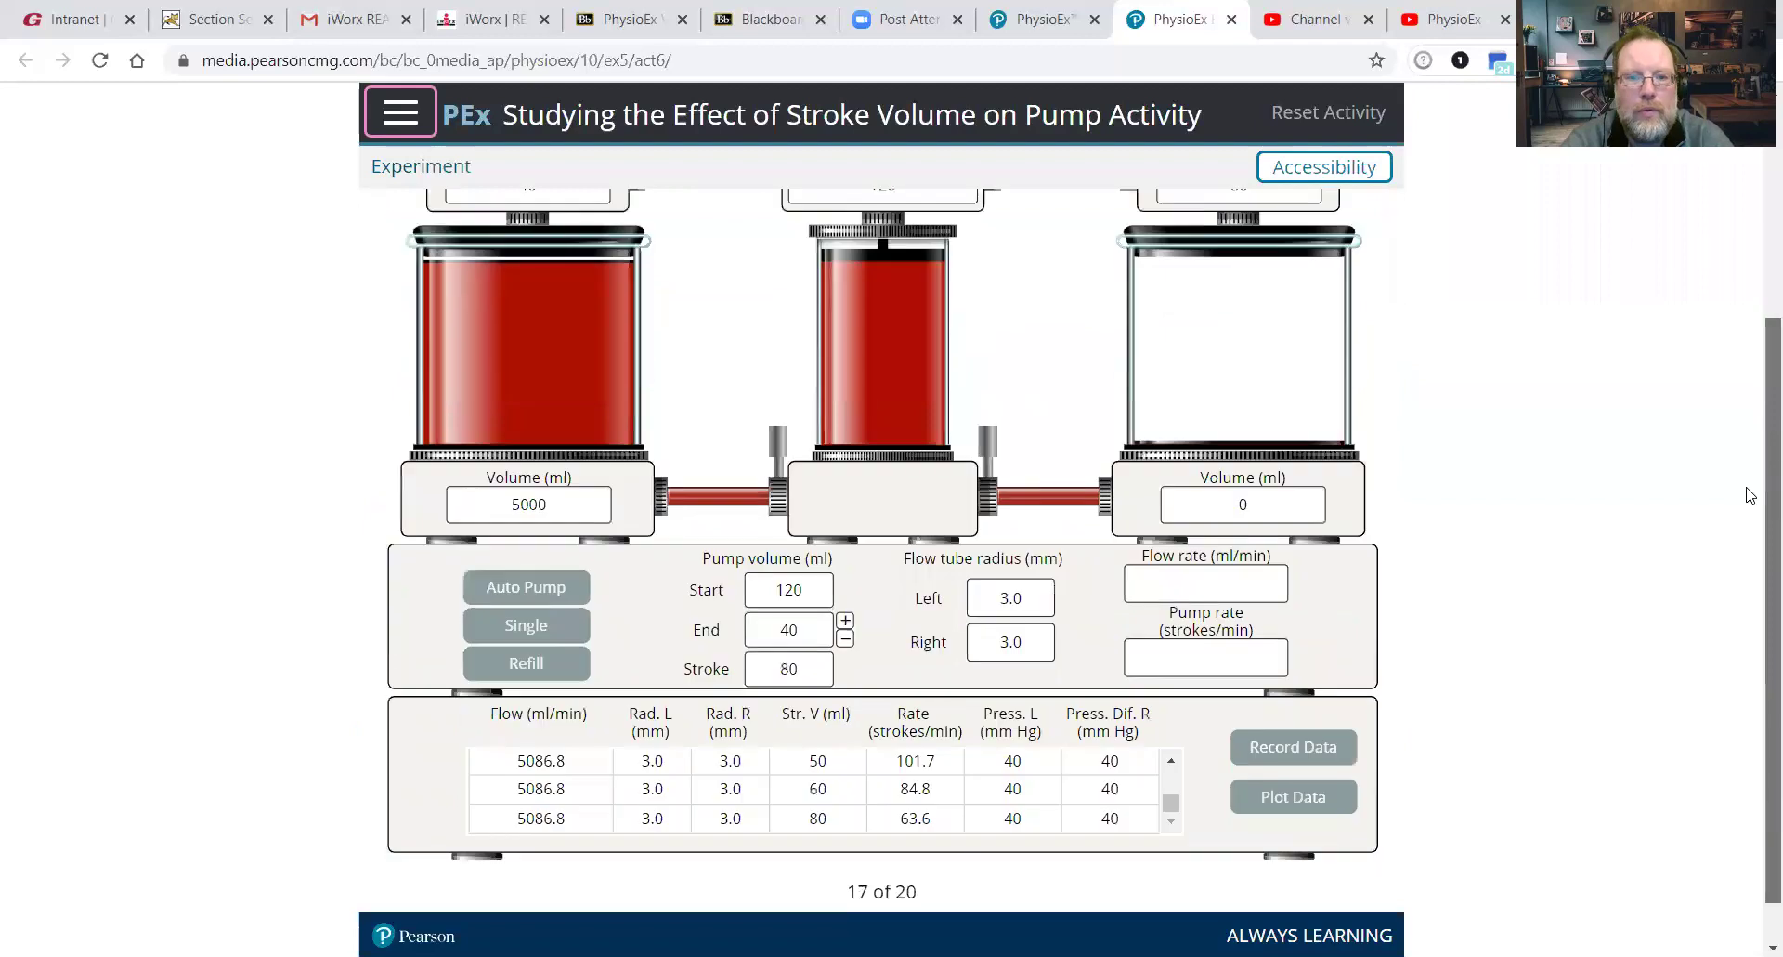
{"action": "left_click", "coordinate": [845, 637]}
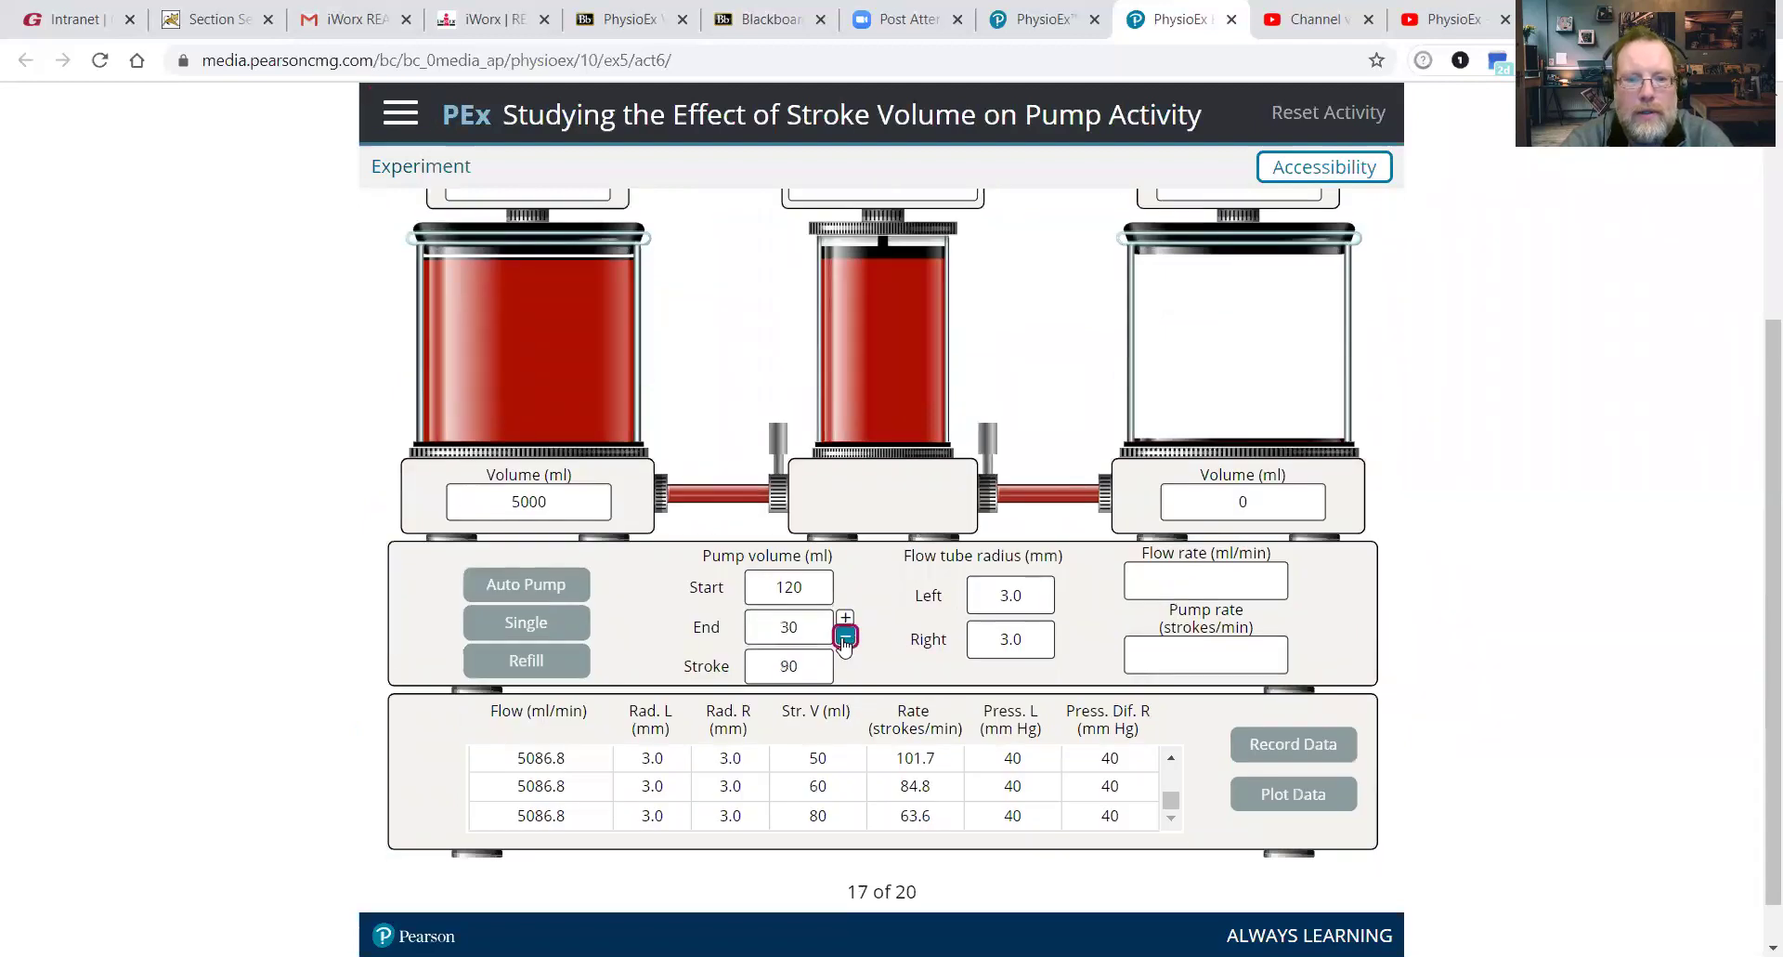
{"action": "left_click", "coordinate": [845, 637]}
{"action": "left_click", "coordinate": [543, 587]}
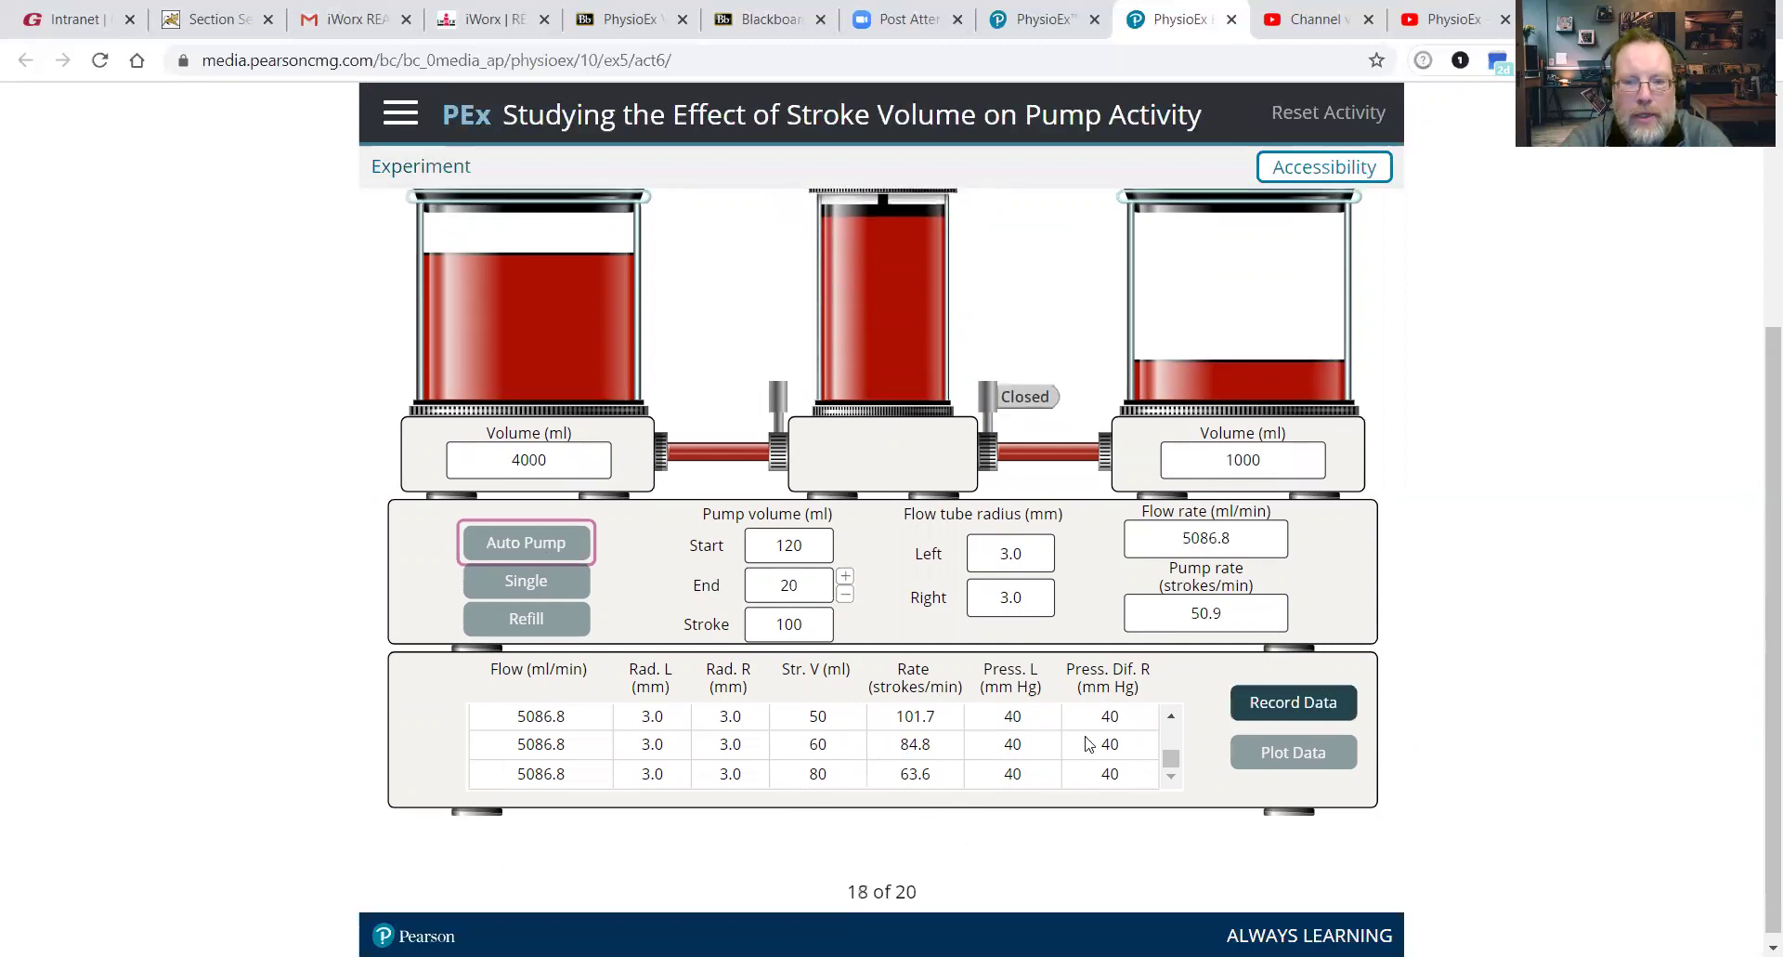
Record the 100 ml stroke volume run and submit a plot of the data showing flow against stroke volume.
{"action": "left_click", "coordinate": [1300, 699]}
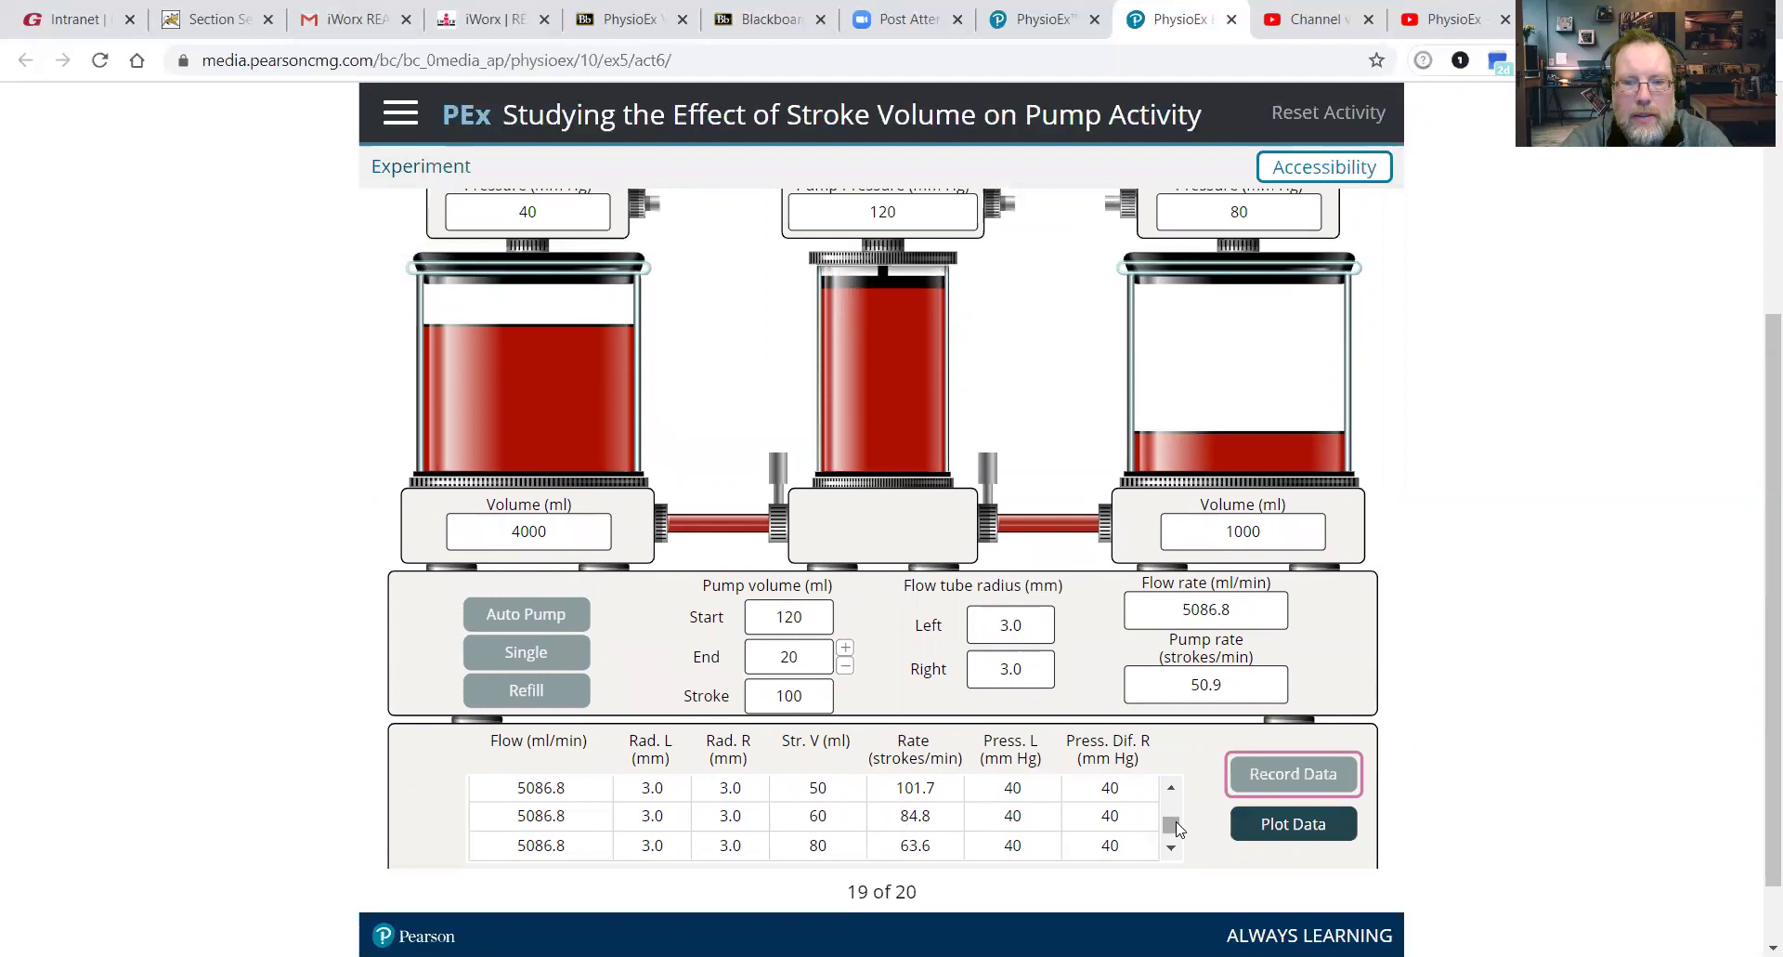
{"action": "left_click", "coordinate": [1171, 848]}
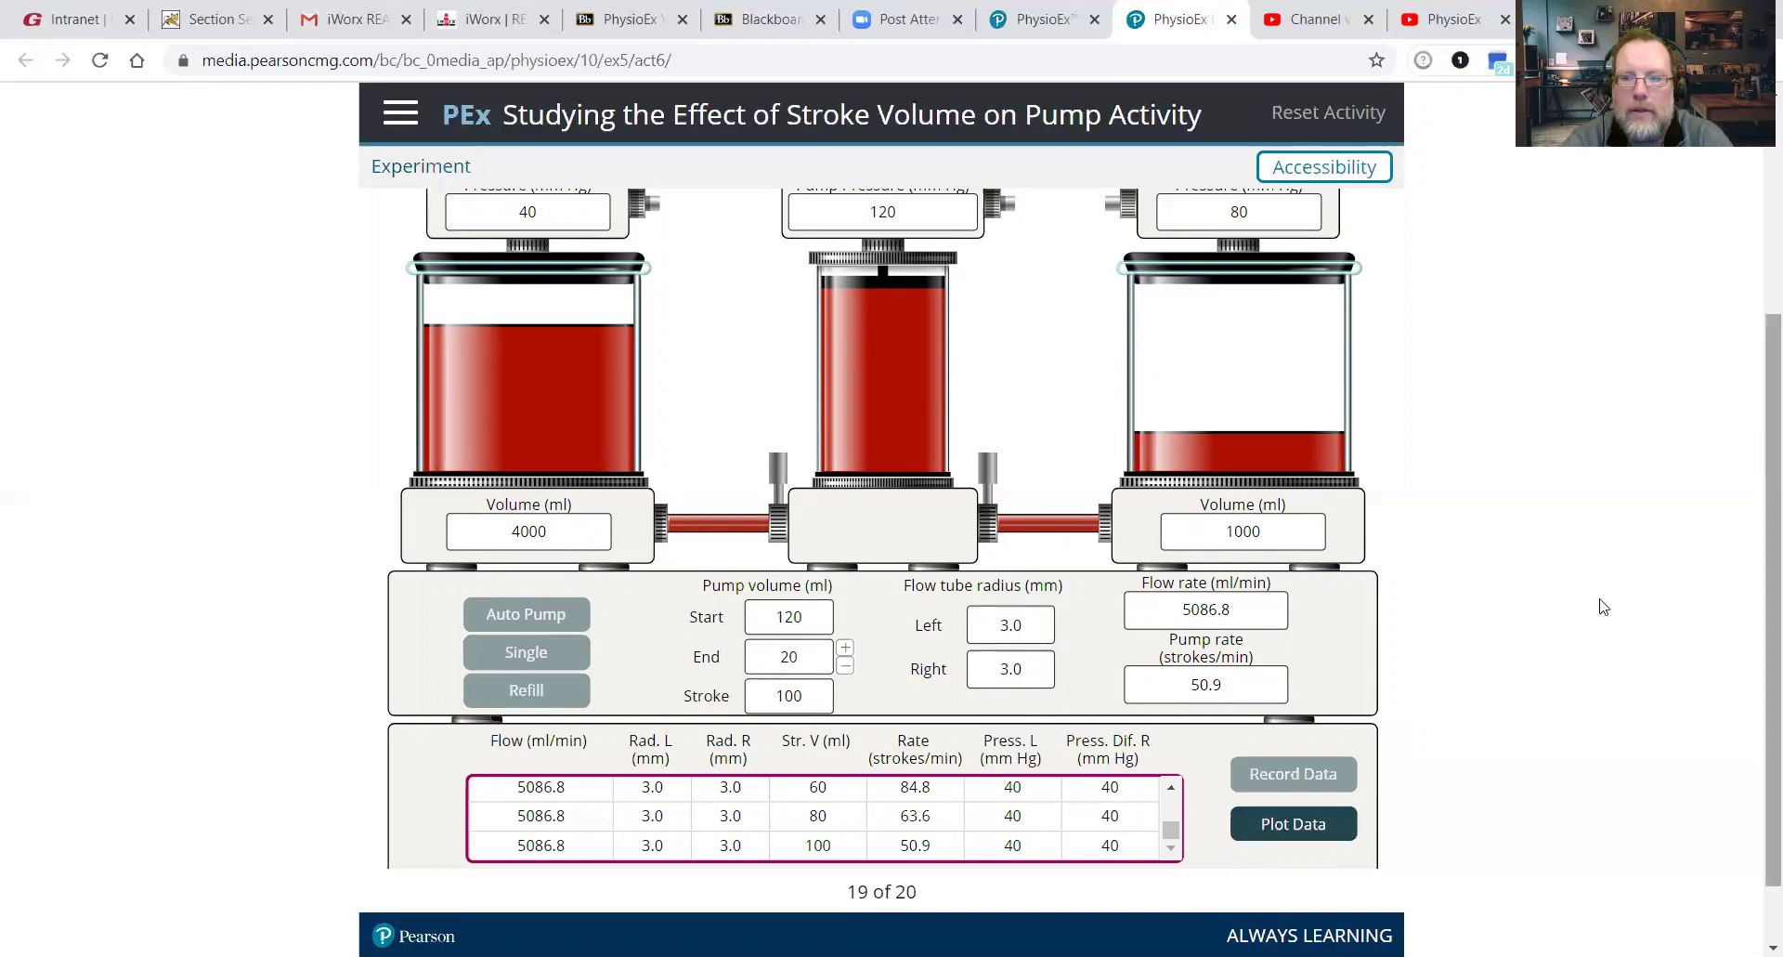
{"action": "left_click", "coordinate": [1322, 829]}
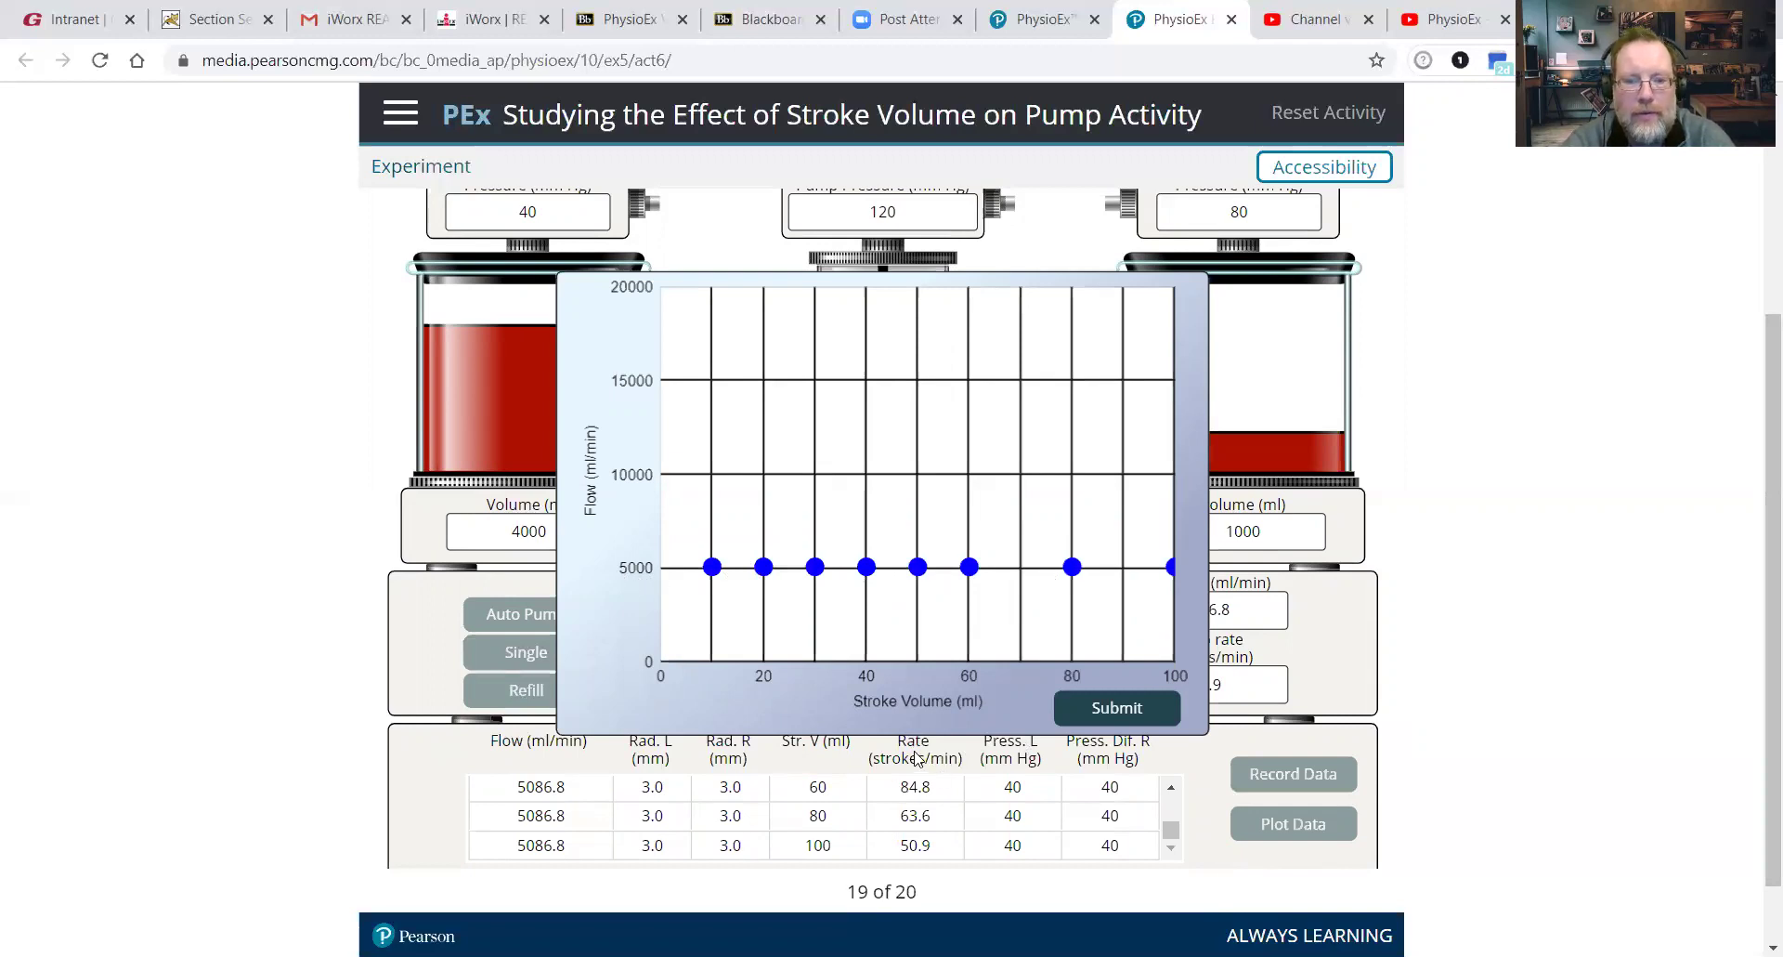
{"action": "left_click", "coordinate": [1133, 710]}
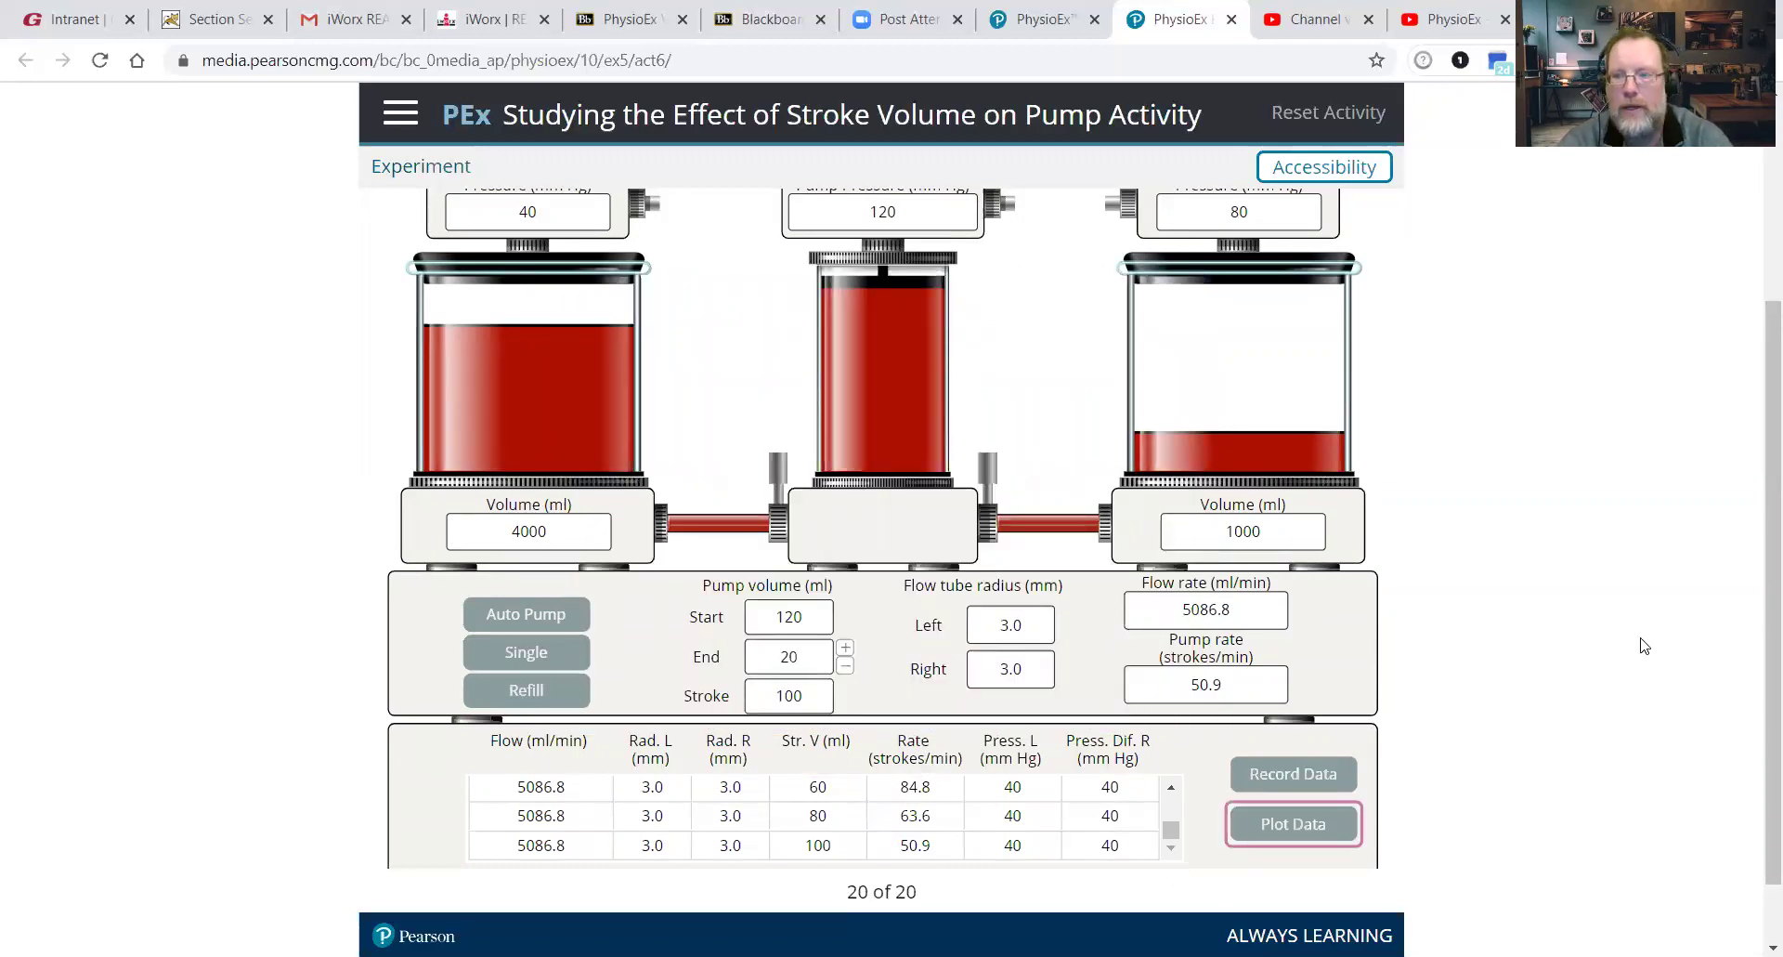
Submit the completed experiment's results to the Lab Report and proceed to the Post-lab Quiz.
{"action": "left_click_drag", "start_coordinate": [1752, 546], "coordinate": [1753, 385]}
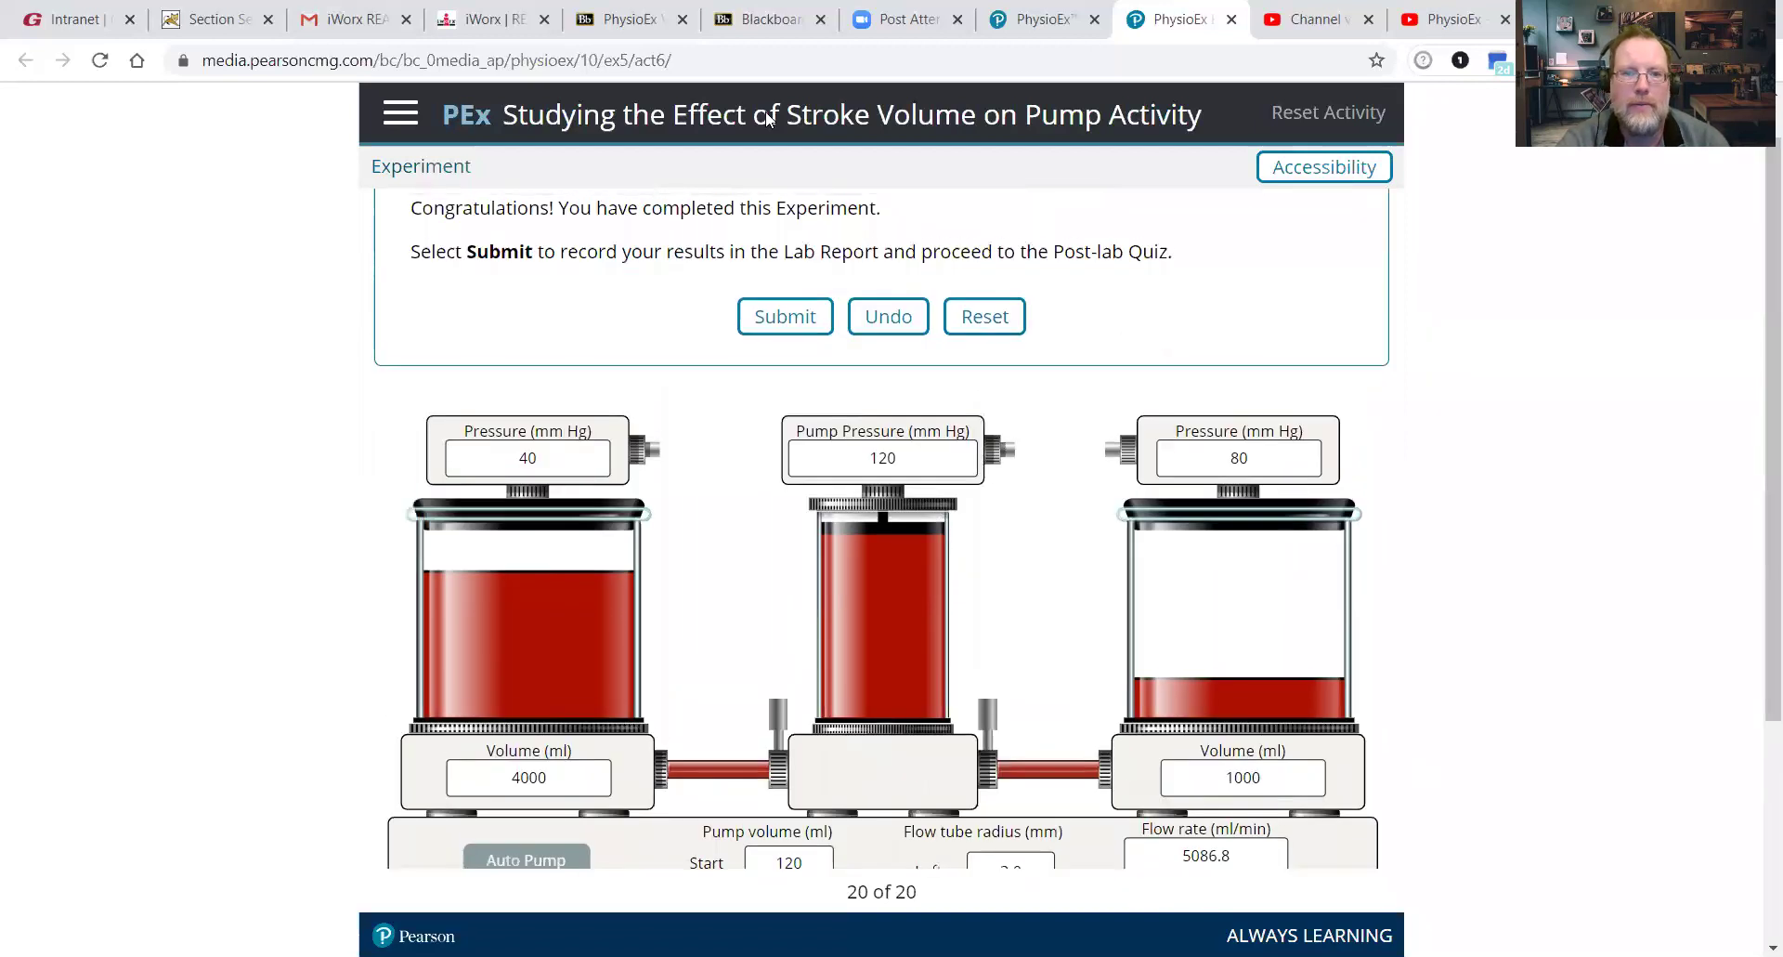
{"action": "left_click", "coordinate": [797, 318]}
{"action": "left_click", "coordinate": [825, 624]}
Advance through the Post-lab Quiz without answering its questions and submit it to proceed to the Review Sheet.
{"action": "left_click", "coordinate": [1356, 887]}
{"action": "left_click", "coordinate": [1356, 887]}
{"action": "left_click", "coordinate": [1356, 887]}
{"action": "left_click", "coordinate": [1356, 887]}
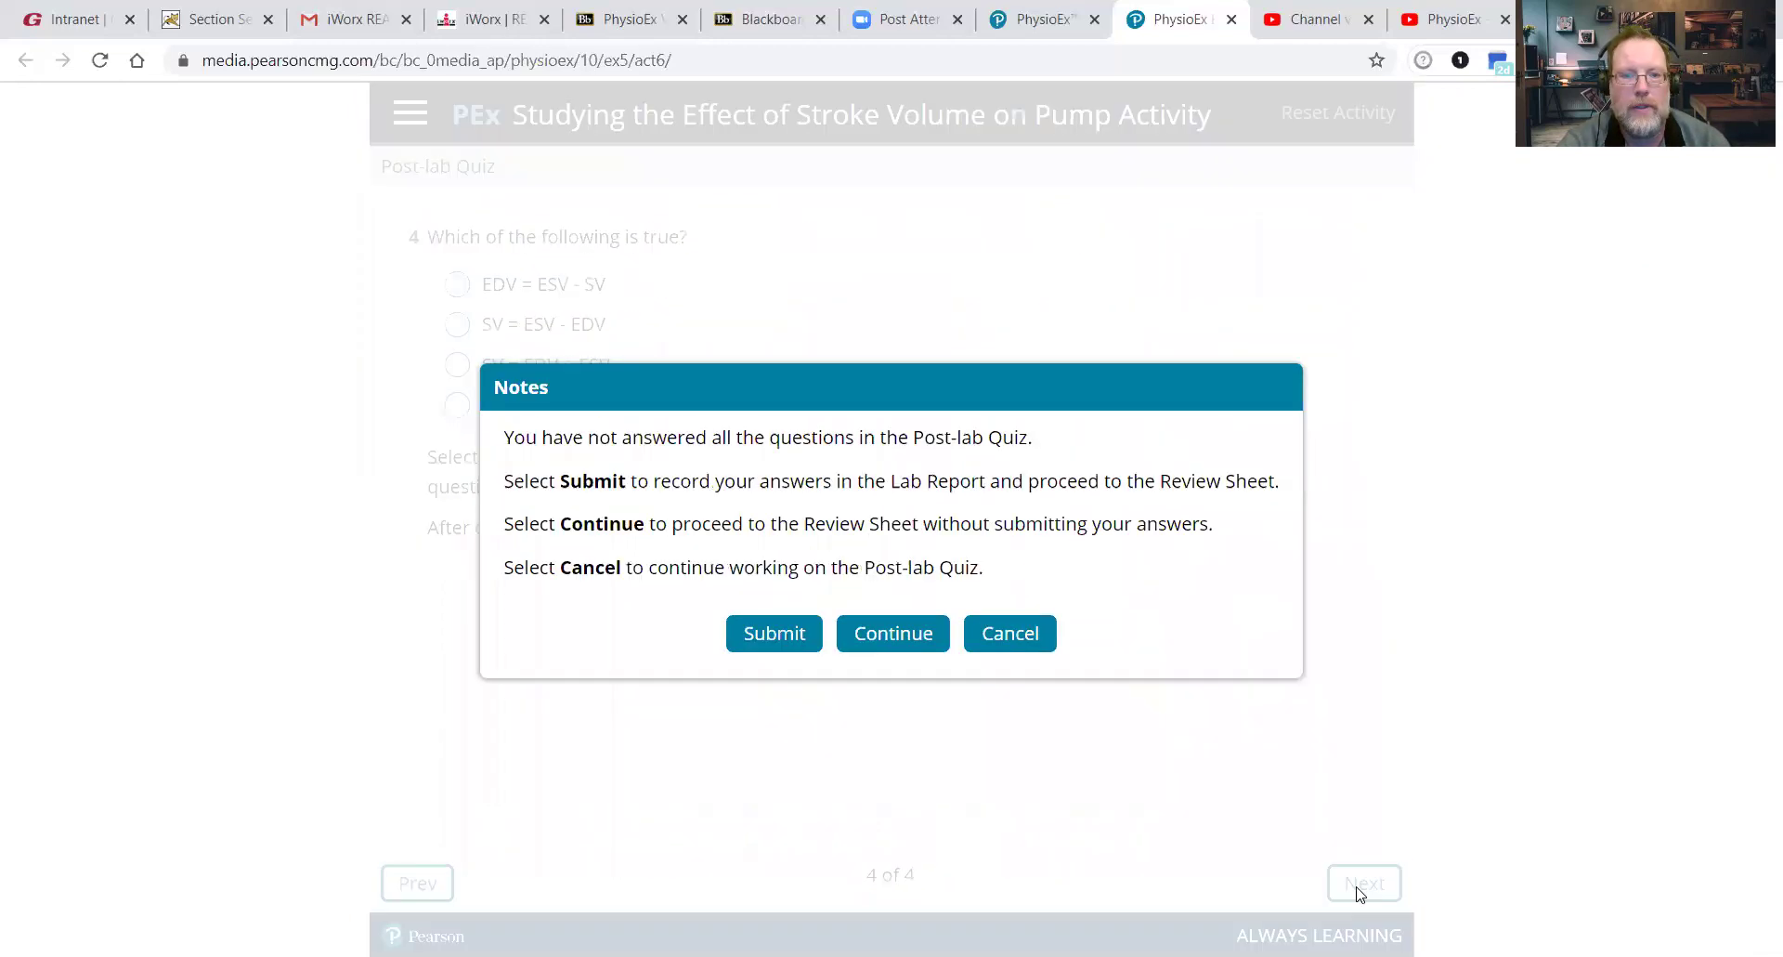
{"action": "left_click", "coordinate": [789, 637]}
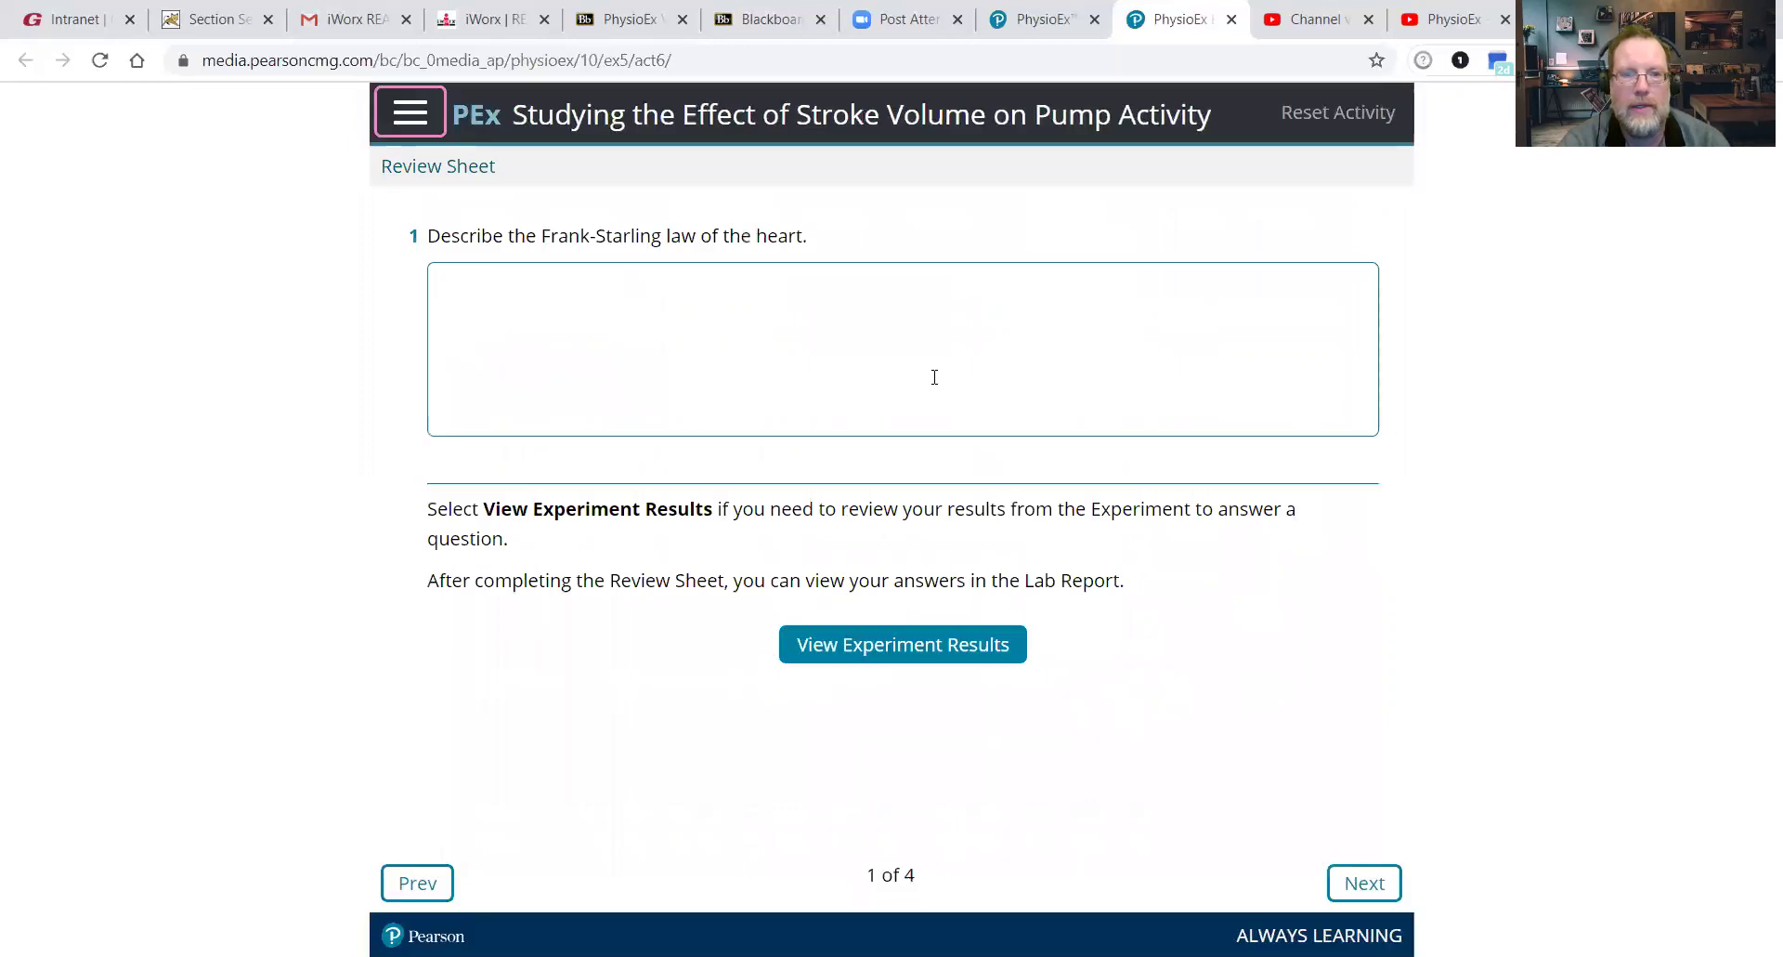
Advance through the four Review Sheet questions without answering them and submit the sheet to proceed to the Lab Report.
{"action": "left_click", "coordinate": [1382, 884]}
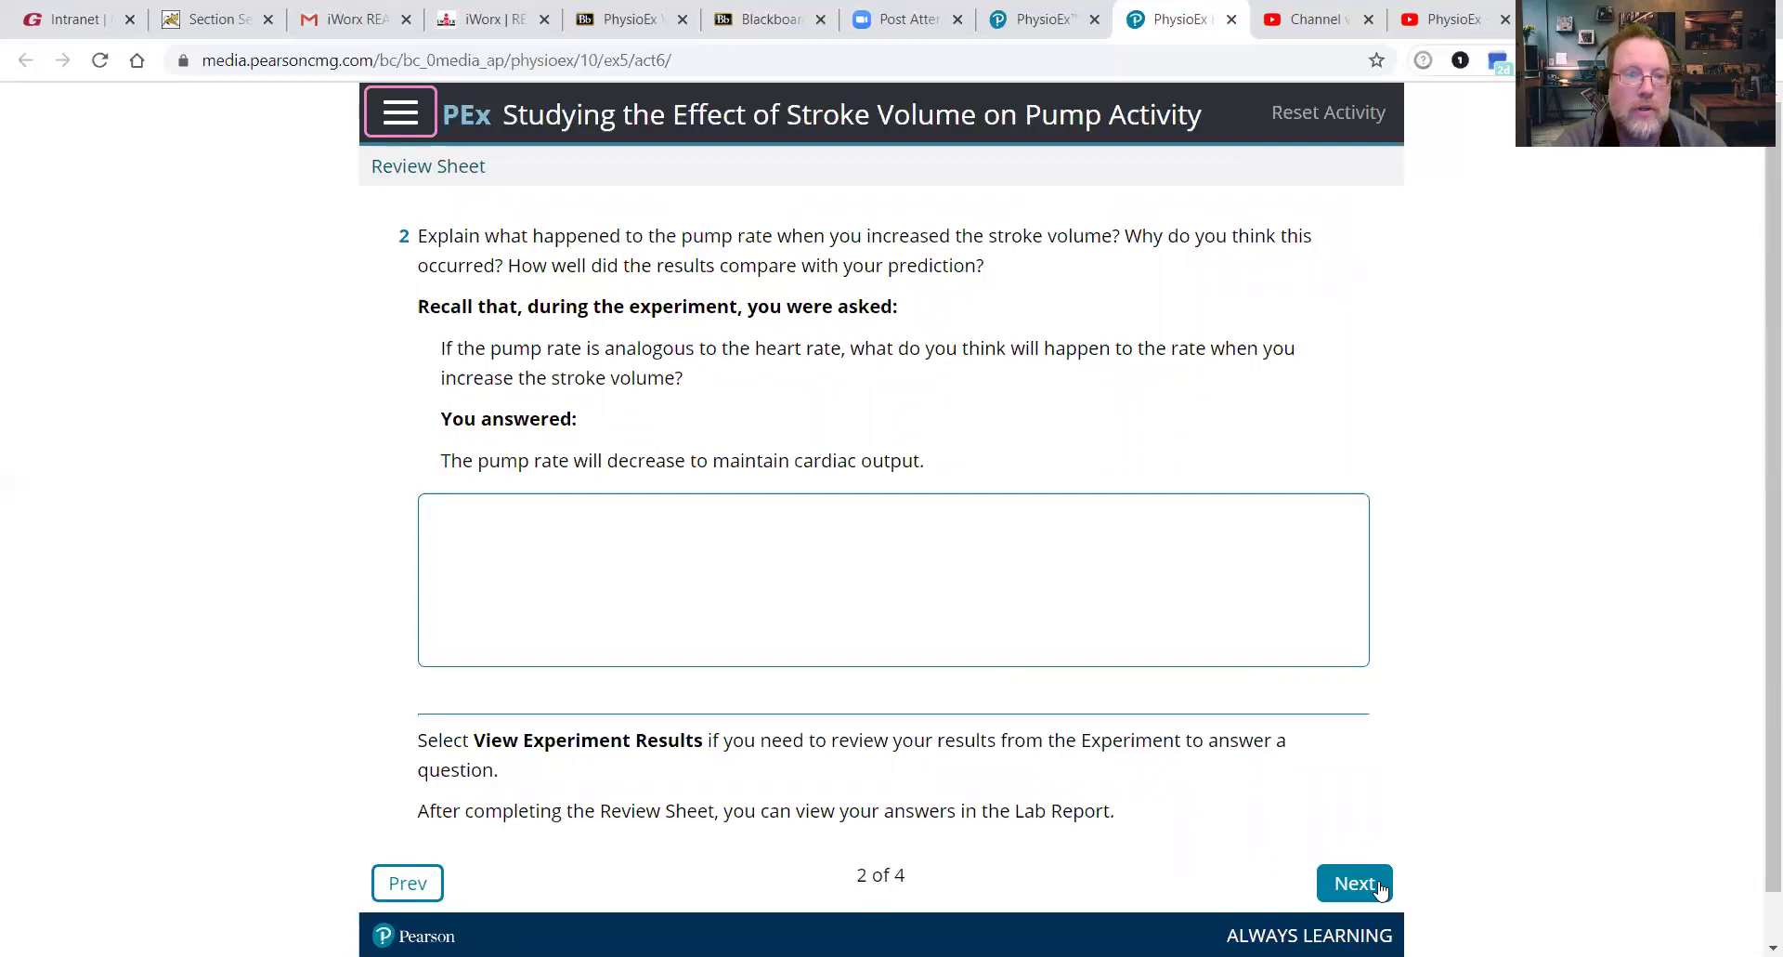
{"action": "left_click", "coordinate": [1378, 888]}
{"action": "left_click", "coordinate": [1365, 891]}
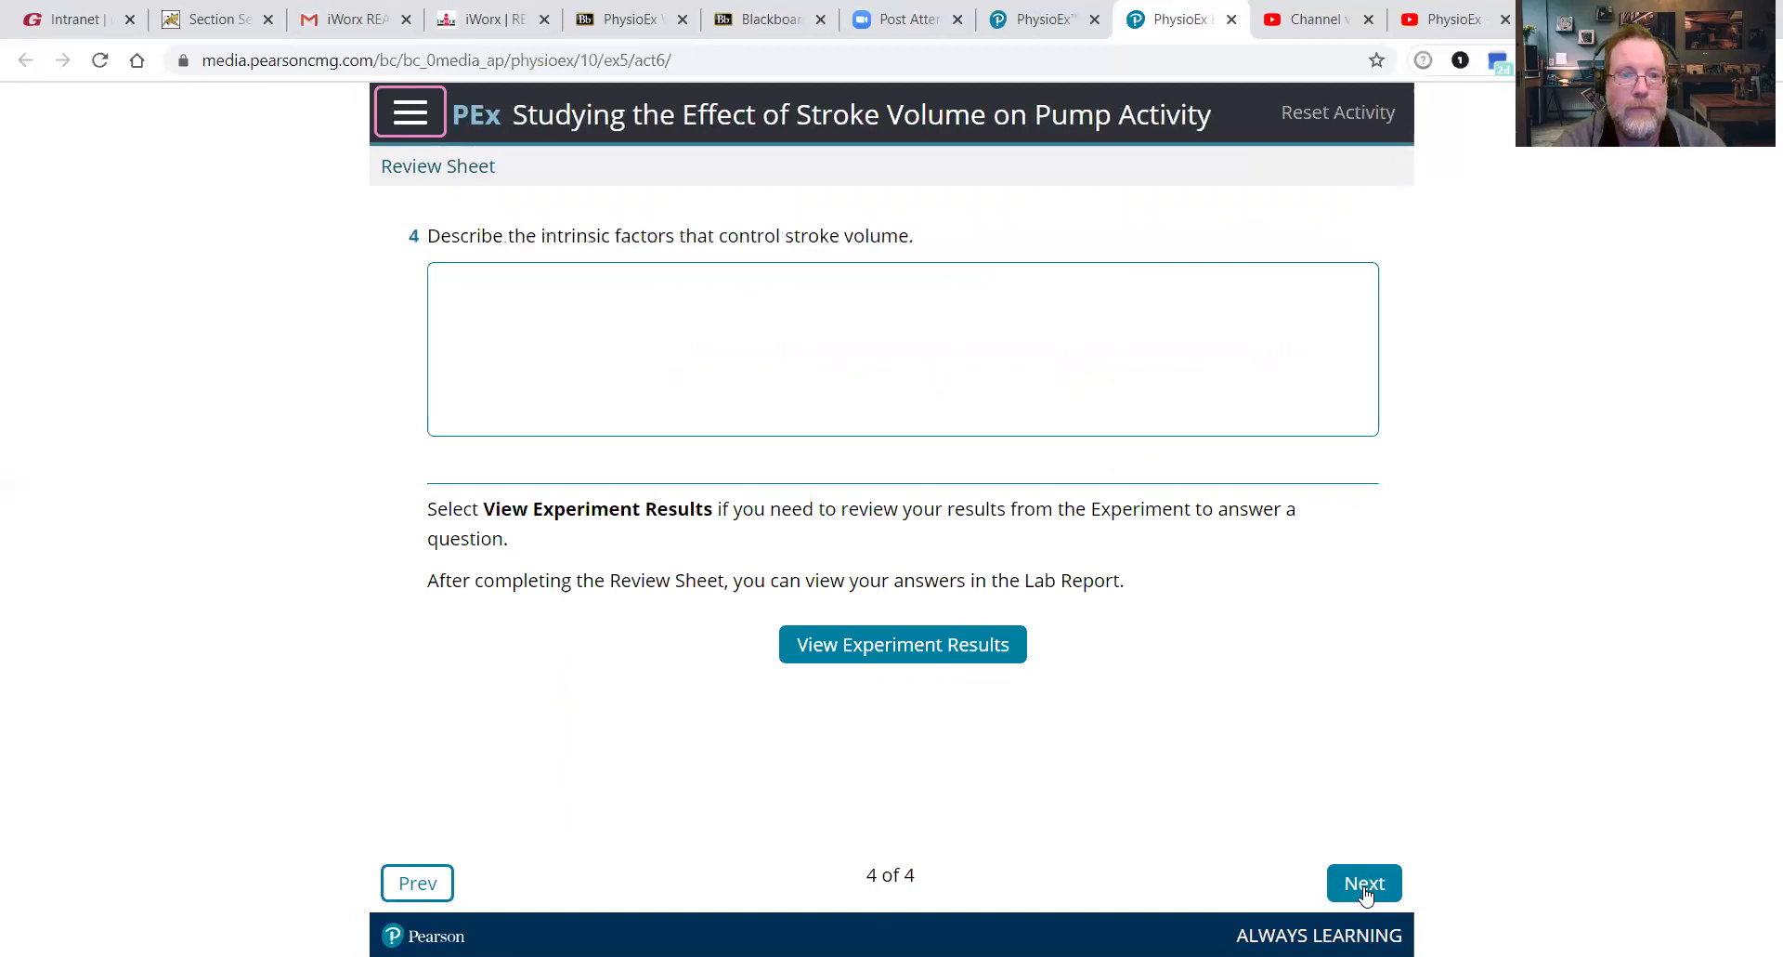
{"action": "left_click", "coordinate": [1365, 891]}
{"action": "left_click", "coordinate": [802, 644]}
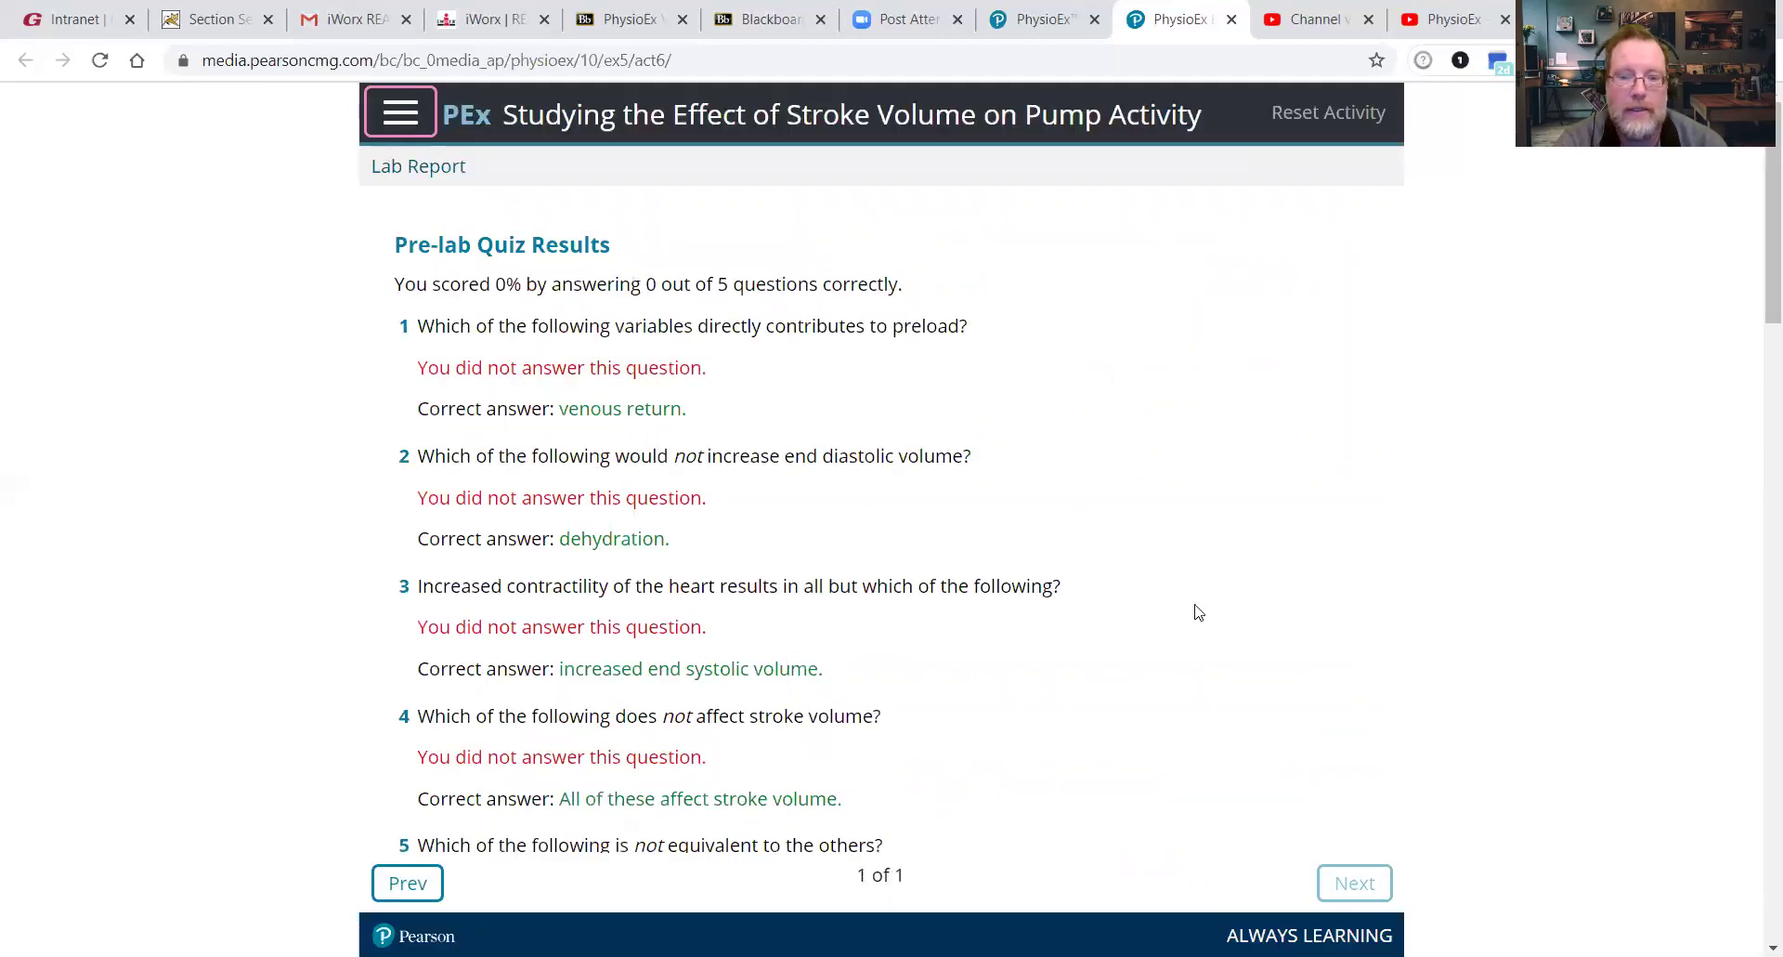
Generate the printable version of the Lab Report with the student's name entered and open its print preview.
{"action": "left_click_drag", "start_coordinate": [1758, 270], "coordinate": [1758, 841]}
{"action": "left_click", "coordinate": [526, 832]}
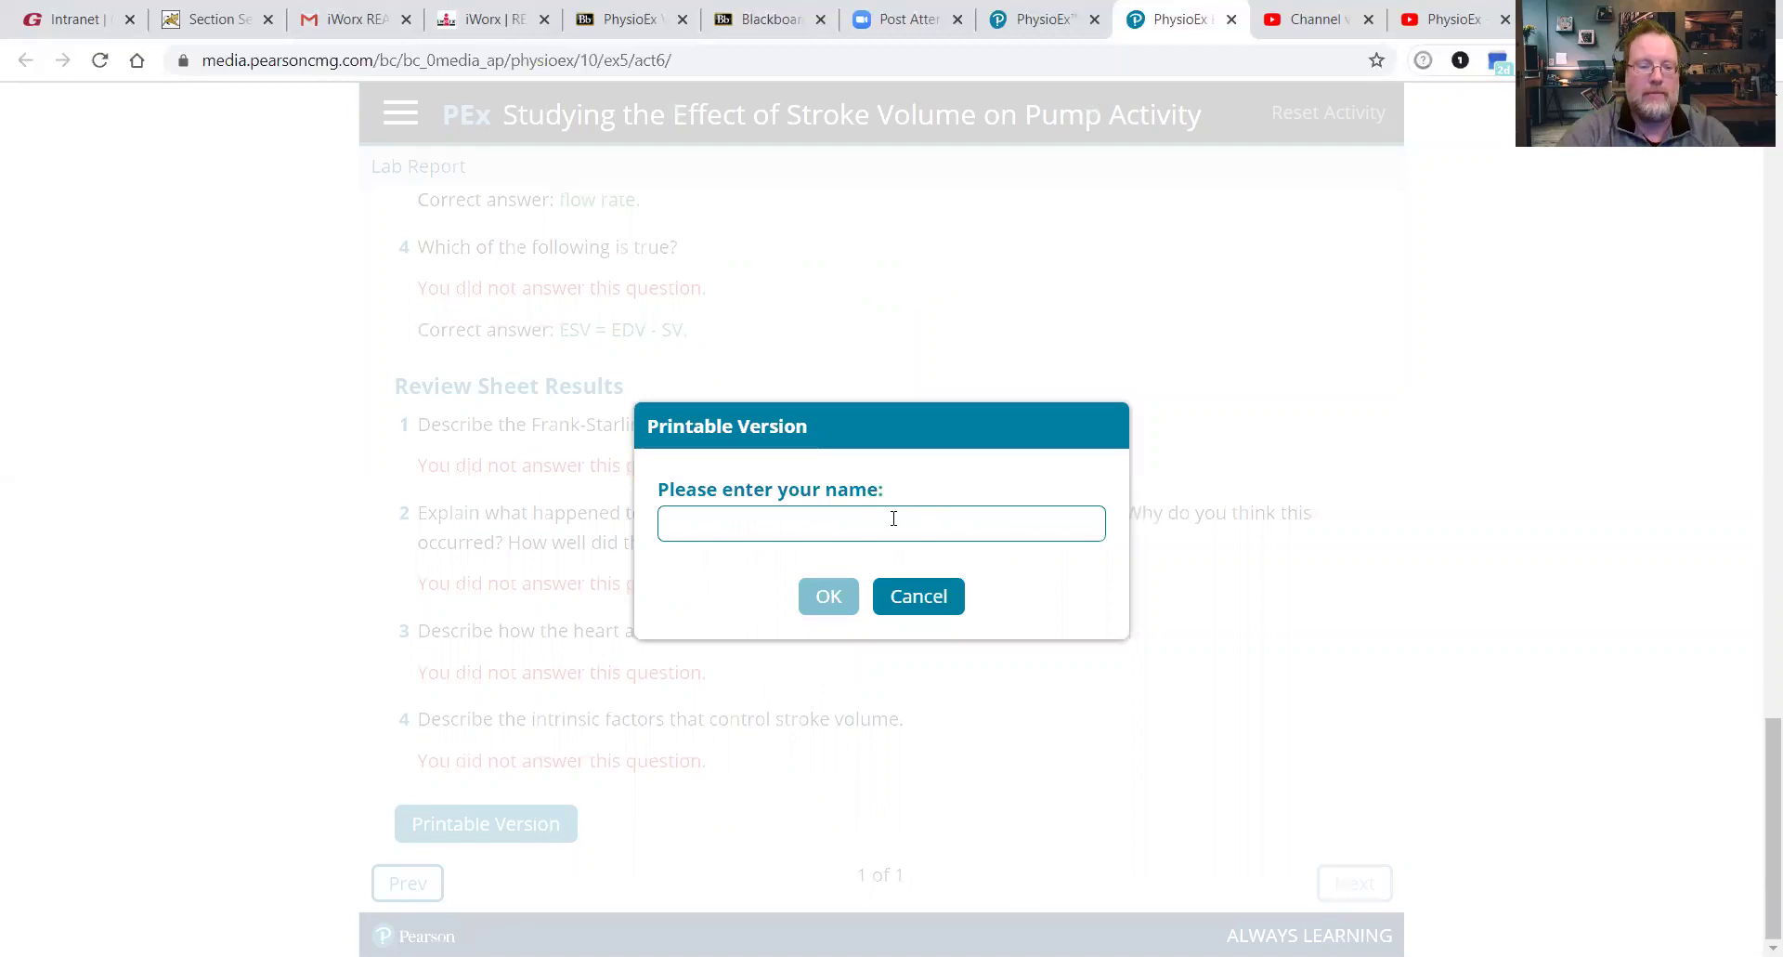
{"action": "type", "text": "Kevin"}
{"action": "left_click", "coordinate": [828, 595]}
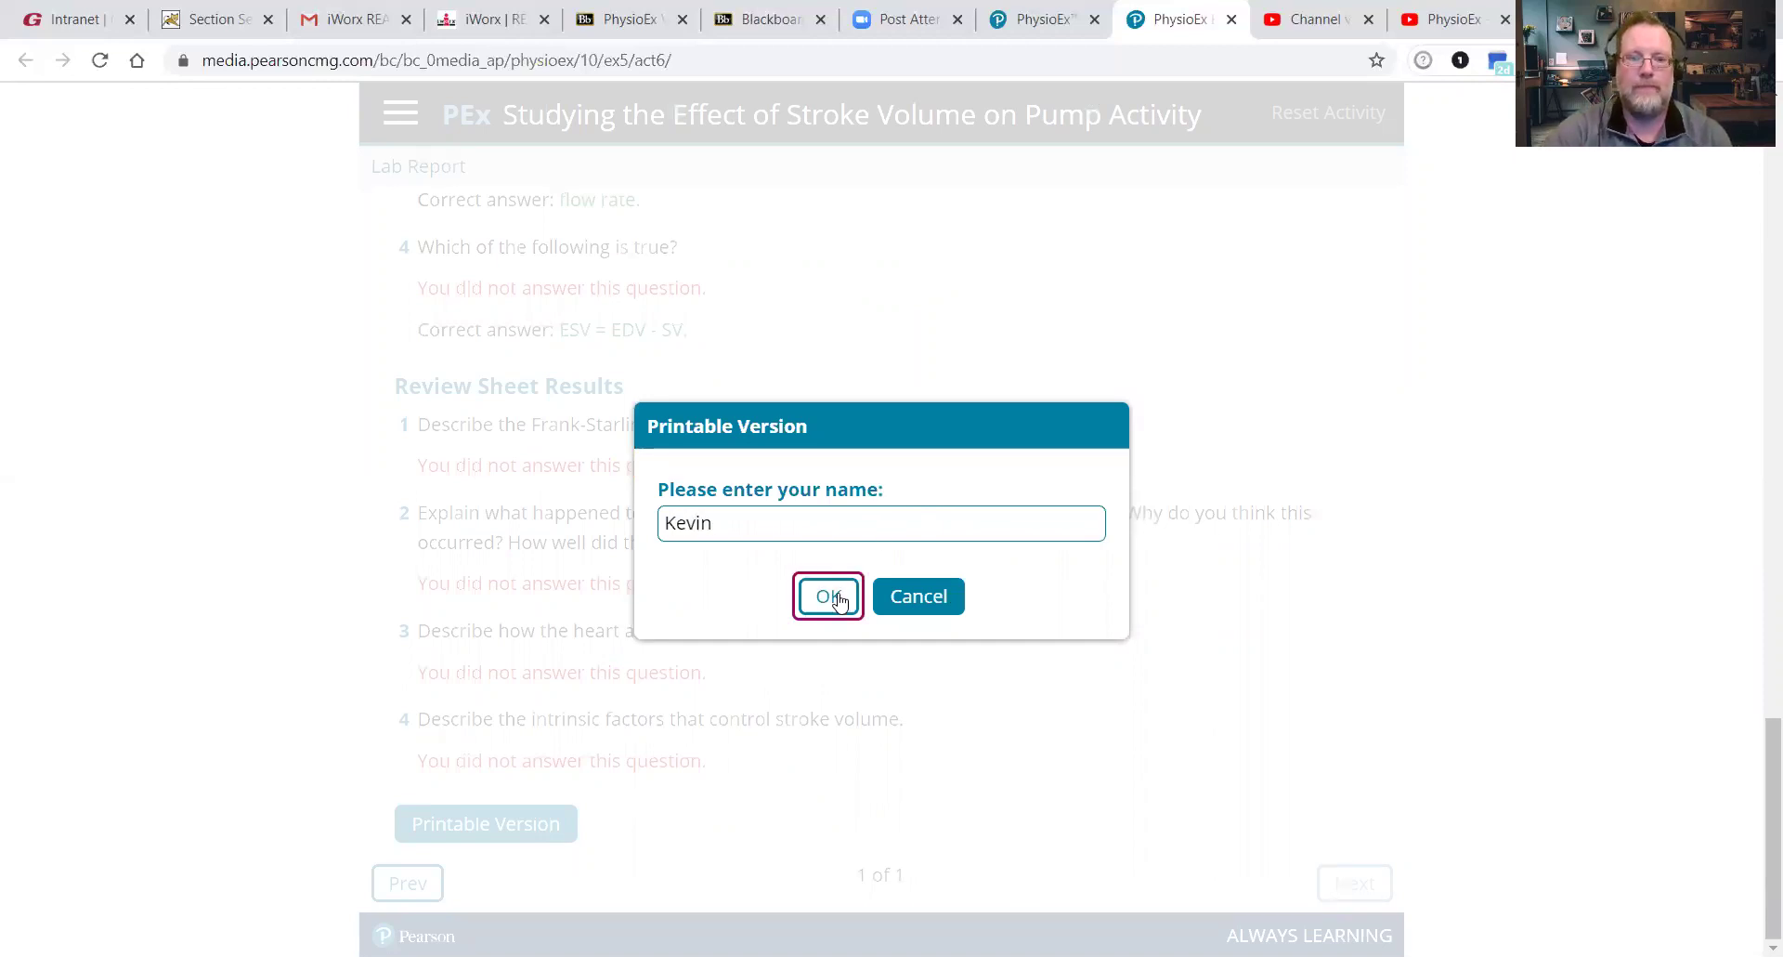
{"action": "left_click", "coordinate": [387, 174]}
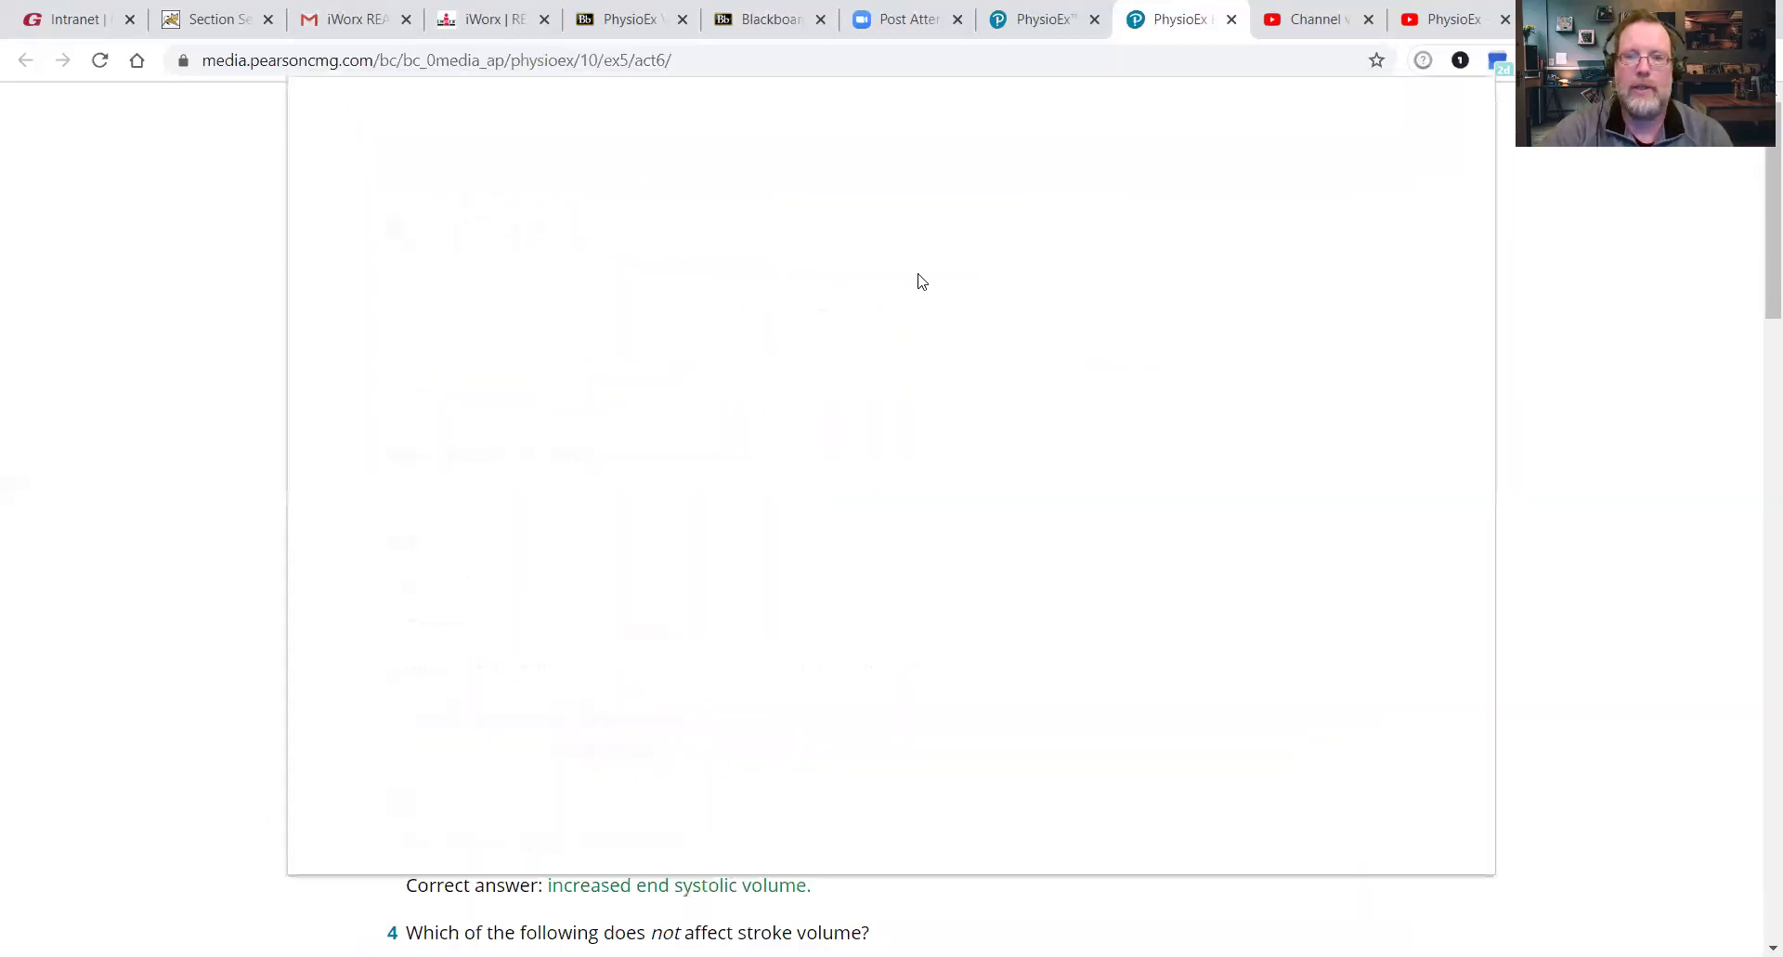